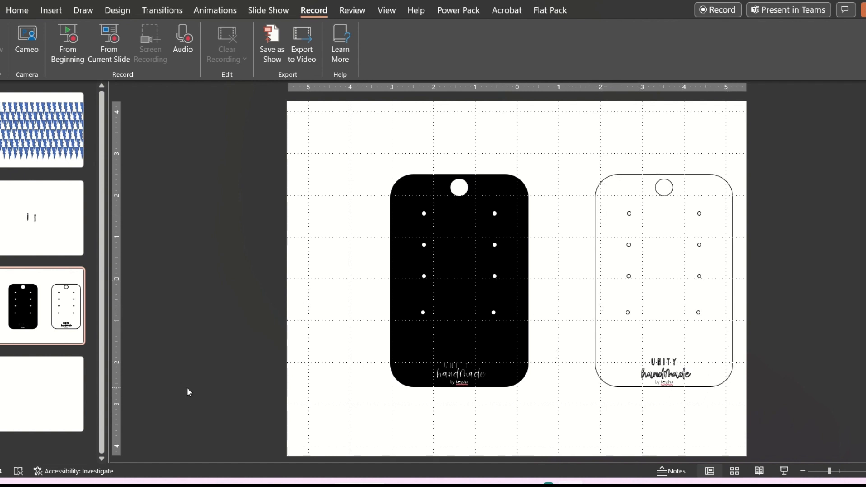
Step: Insert a table with four columns and two rows on the blank slide
{"action": "left_click", "coordinate": [36, 395]}
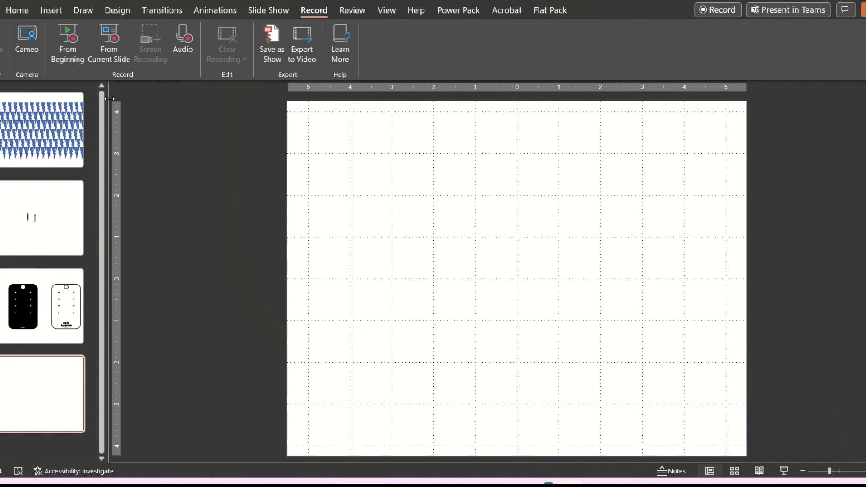
{"action": "left_click", "coordinate": [56, 12]}
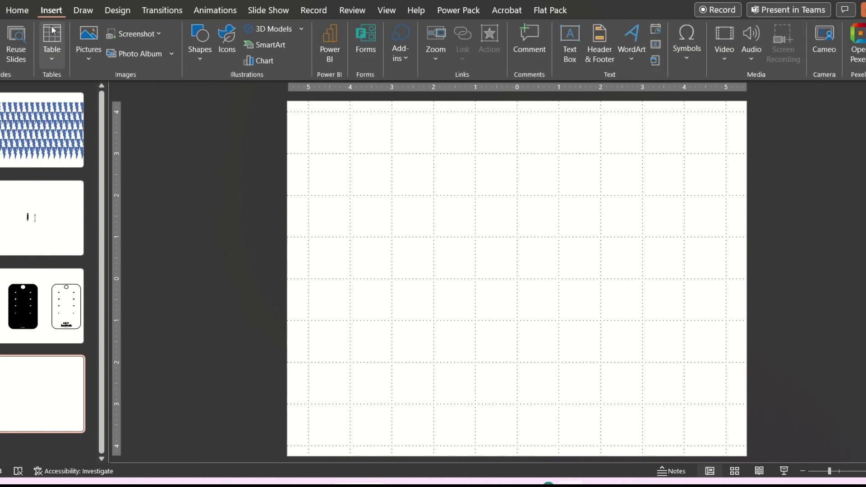
{"action": "left_click", "coordinate": [50, 59]}
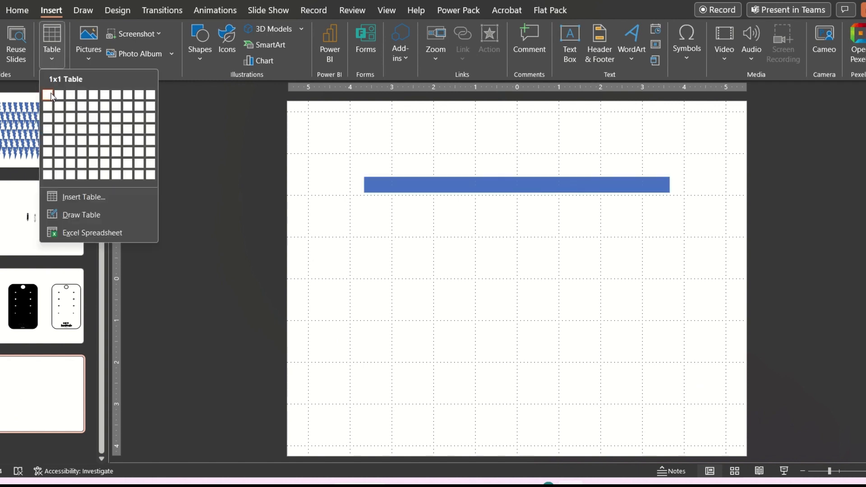
{"action": "left_click", "coordinate": [80, 110]}
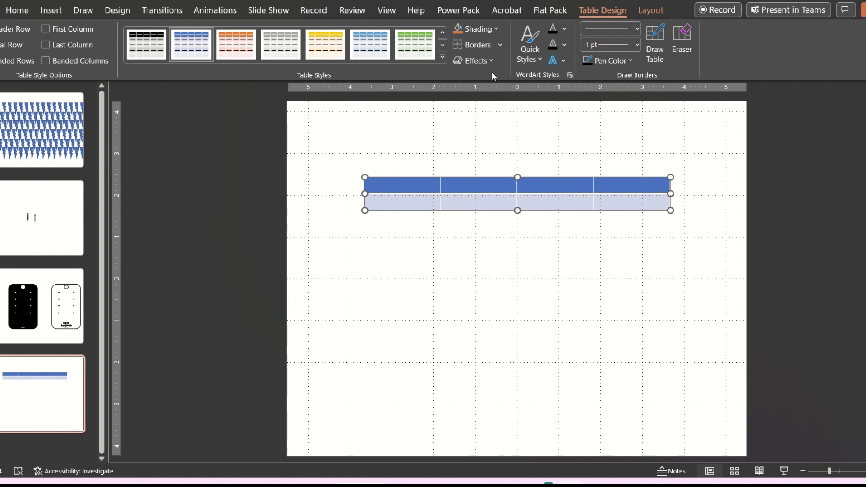
Step: Apply the plain black-bordered grid style without fill to the table
{"action": "left_click", "coordinate": [443, 57]}
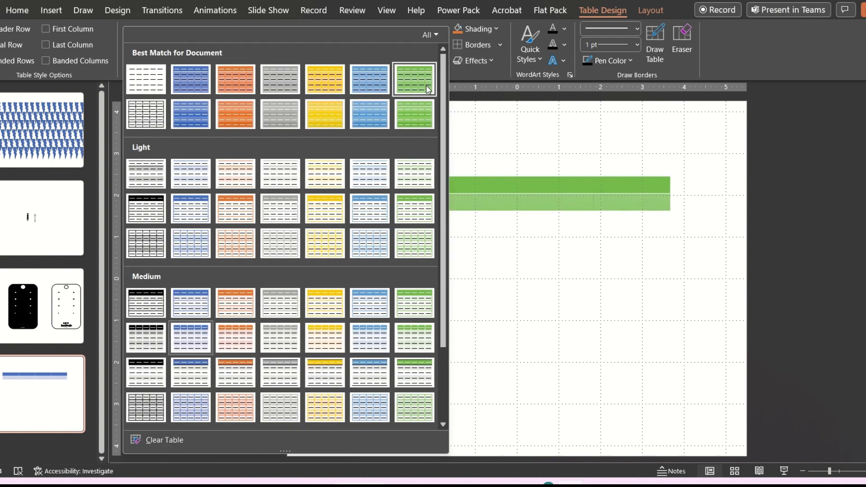
{"action": "left_click", "coordinate": [146, 121]}
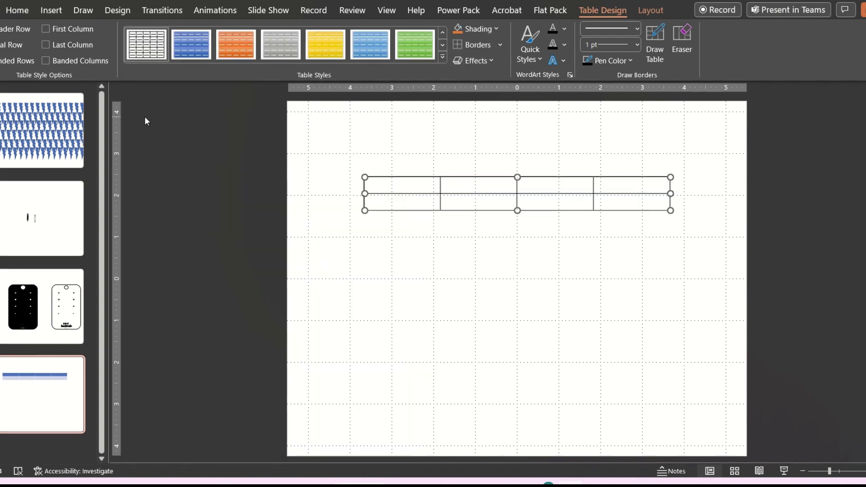
{"action": "left_click", "coordinate": [407, 186]}
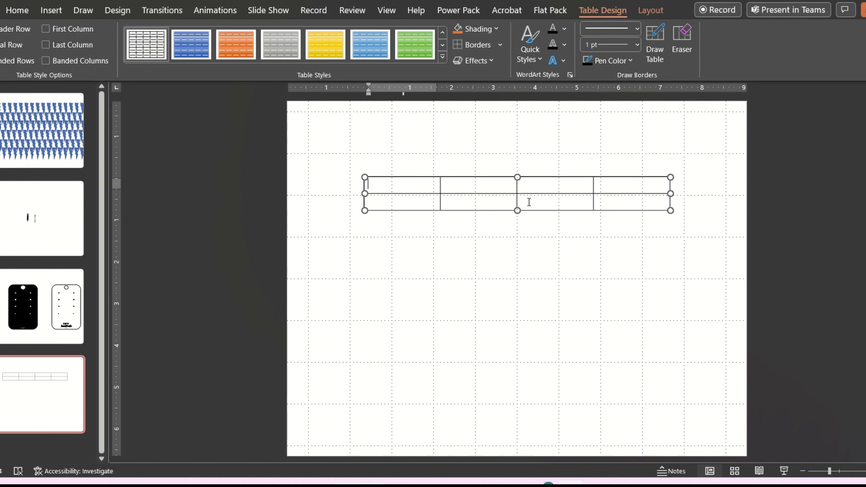
Step: Check the height and width of the black rounded card on the card design slide
{"action": "left_click", "coordinate": [72, 280]}
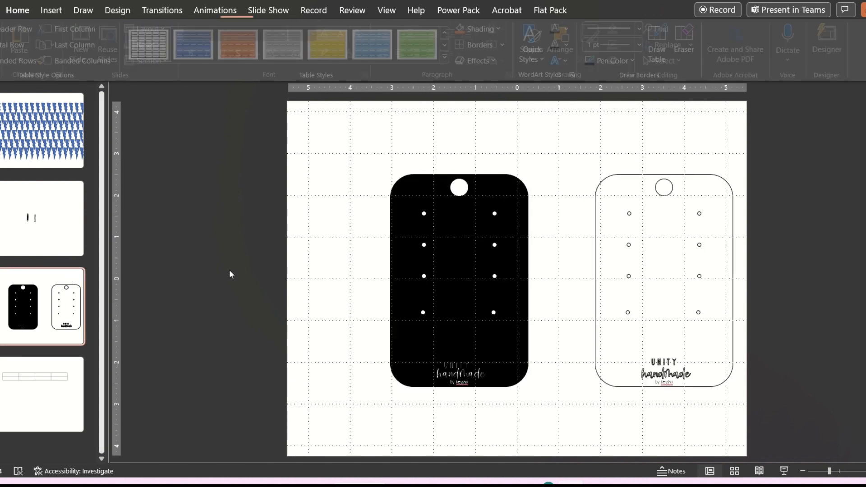
{"action": "left_click", "coordinate": [412, 189]}
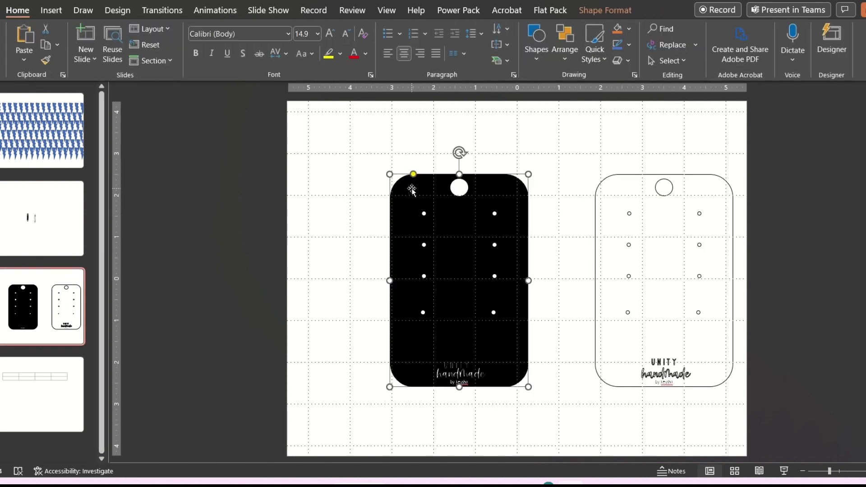
{"action": "left_click", "coordinate": [608, 11]}
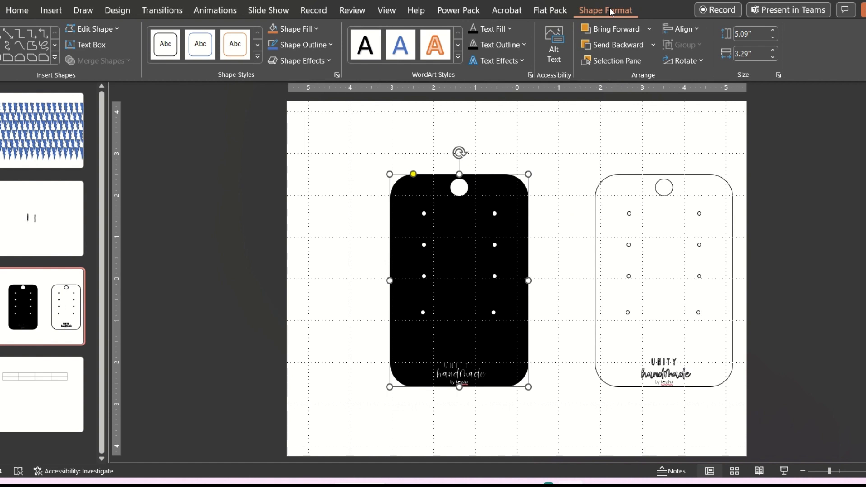
Step: Set the table height to 8" and move the table up so it fits vertically on the slide
{"action": "left_click", "coordinate": [53, 388]}
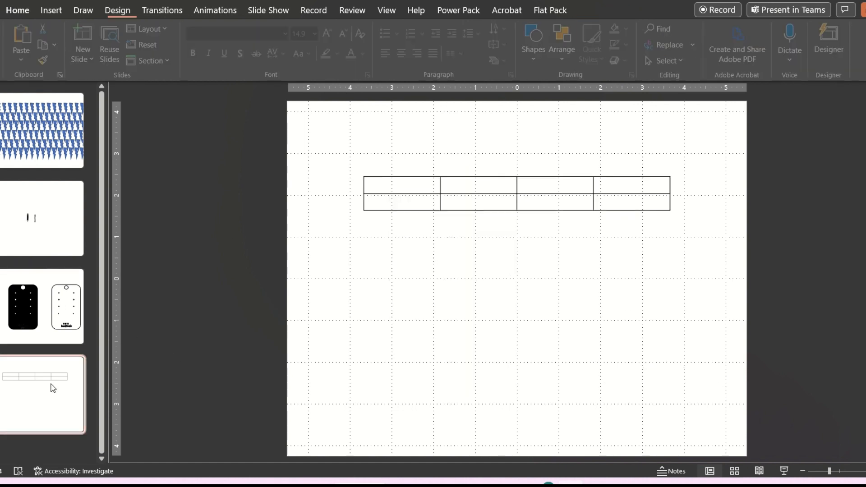
{"action": "left_click", "coordinate": [459, 180]}
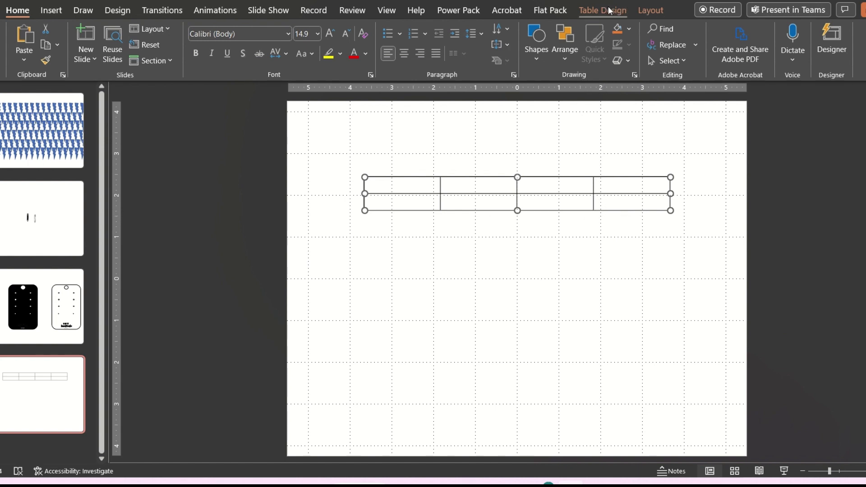
{"action": "left_click", "coordinate": [651, 11]}
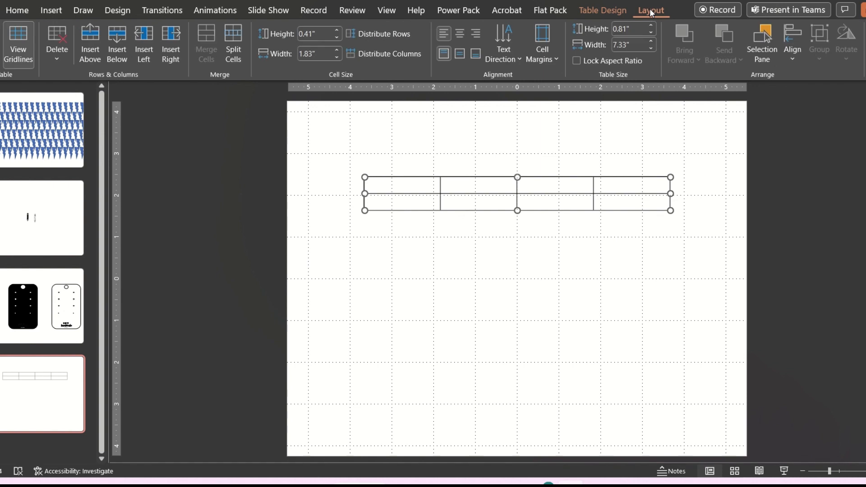
{"action": "left_click", "coordinate": [635, 32]}
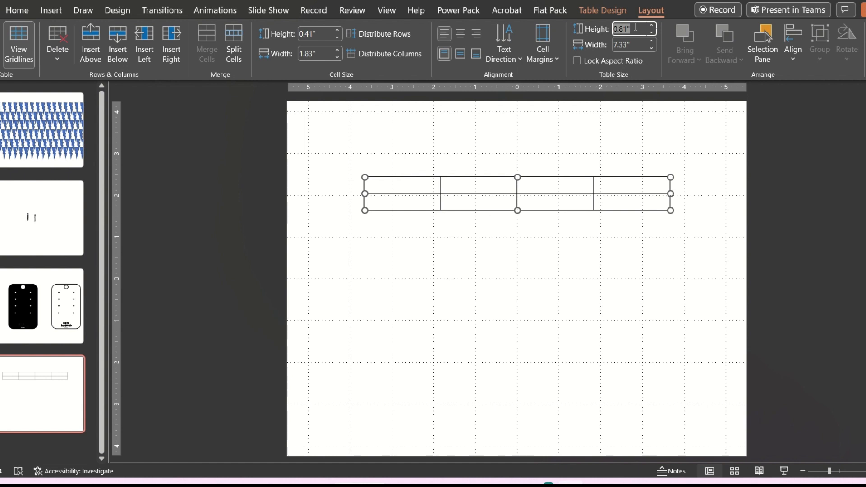
{"action": "type", "text": "8"}
{"action": "key", "text": "Return"}
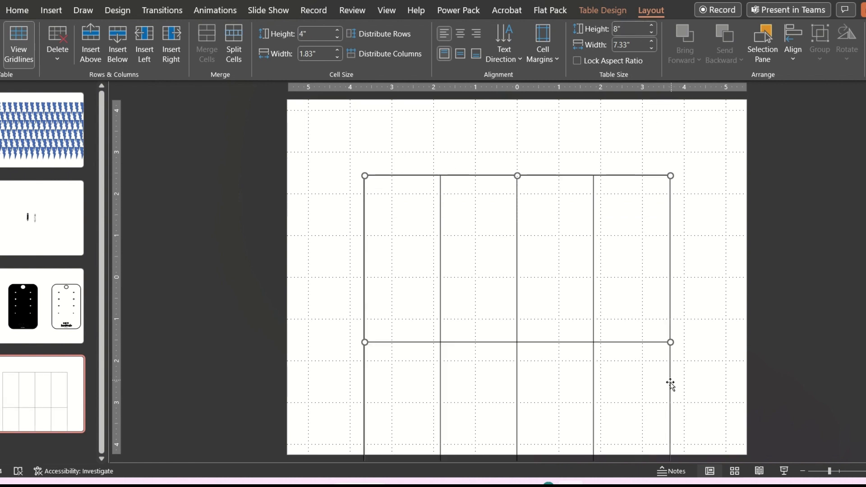
{"action": "left_click_drag", "start_coordinate": [671, 391], "coordinate": [671, 327]}
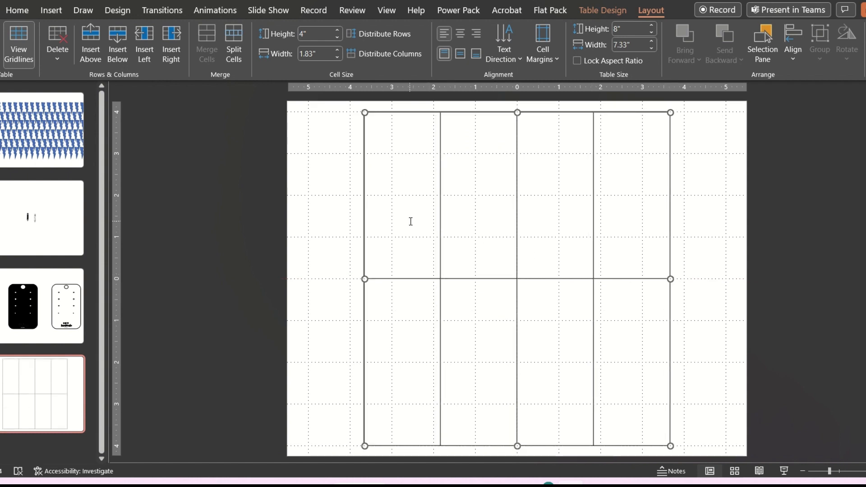
Step: Set the width of the table's last column to 2"
{"action": "left_click", "coordinate": [405, 203]}
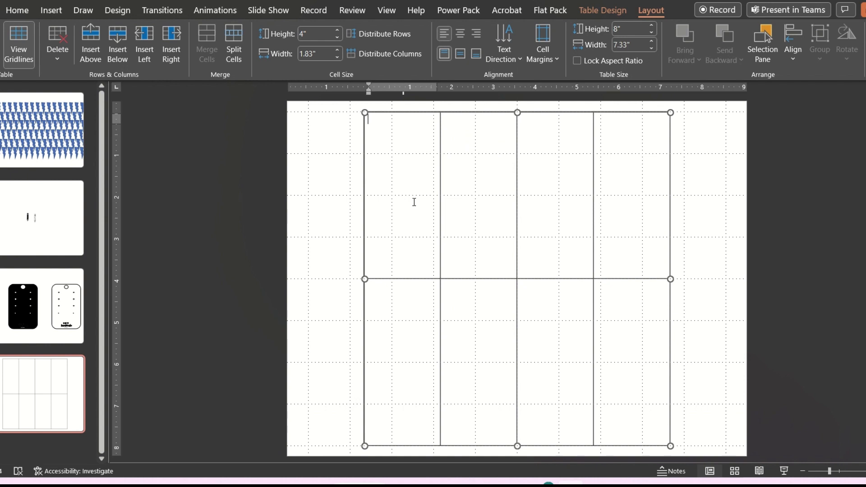
{"action": "left_click", "coordinate": [473, 191]}
{"action": "left_click", "coordinate": [538, 186]}
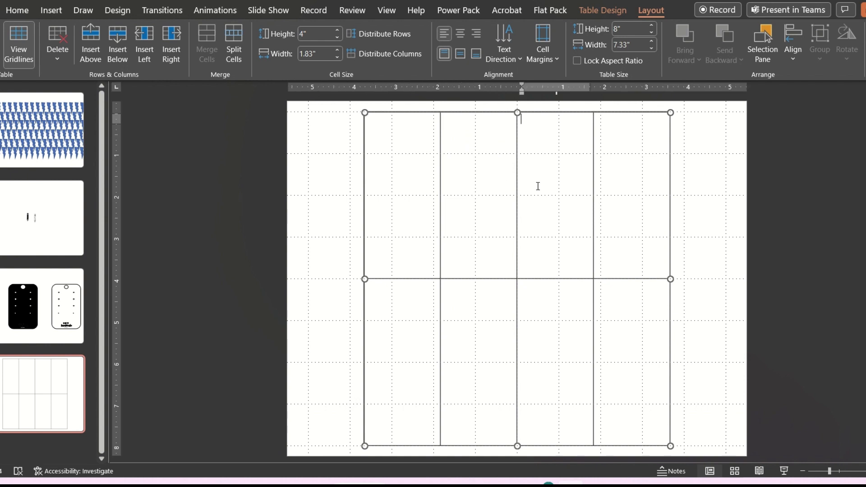
{"action": "left_click", "coordinate": [628, 180]}
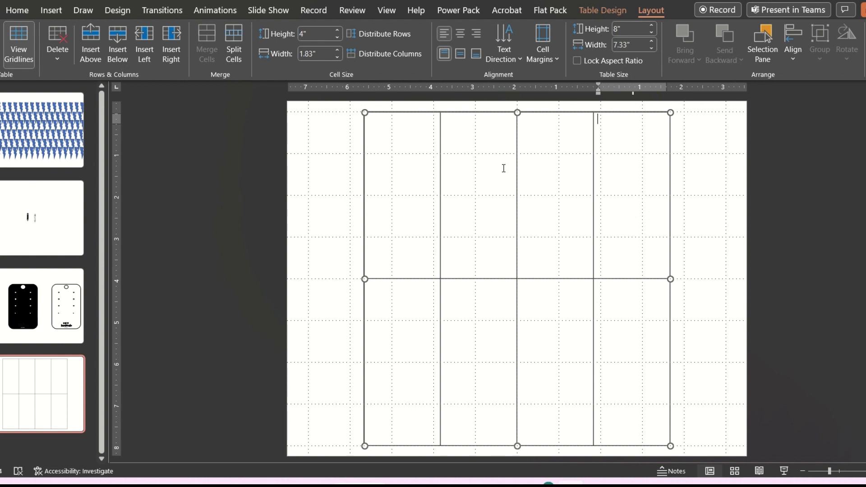
{"action": "left_click", "coordinate": [321, 56]}
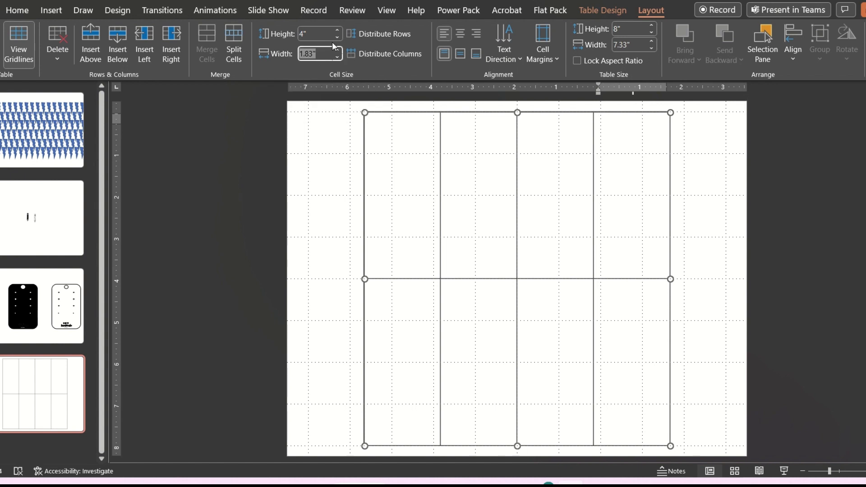
{"action": "type", "text": "2"}
{"action": "key", "text": "Return"}
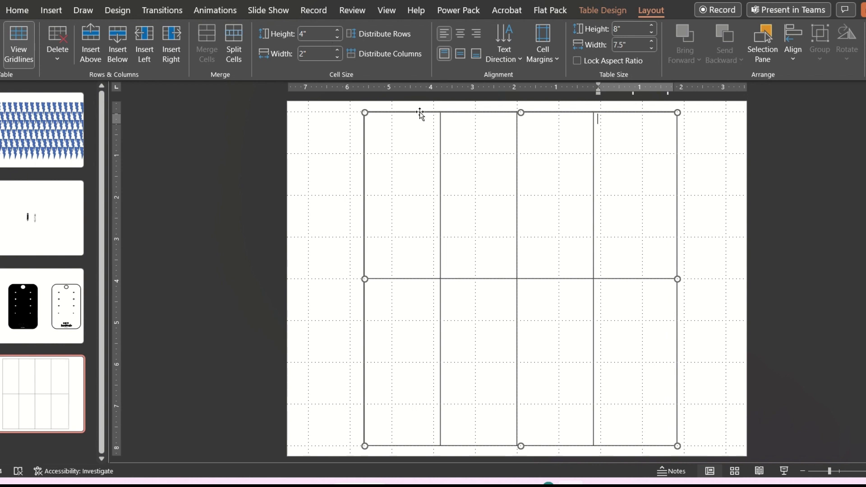
Step: Set all the table's columns to 2" wide and center the table horizontally on the slide
{"action": "left_click", "coordinate": [616, 113]}
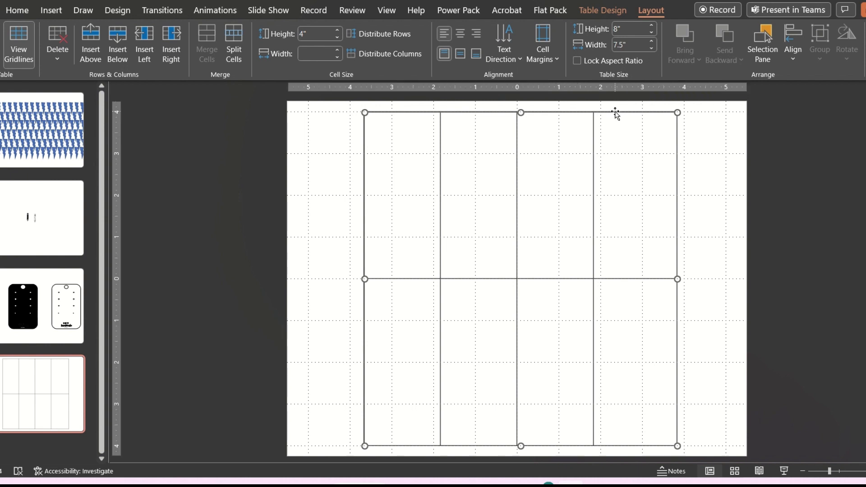
{"action": "left_click", "coordinate": [311, 55]}
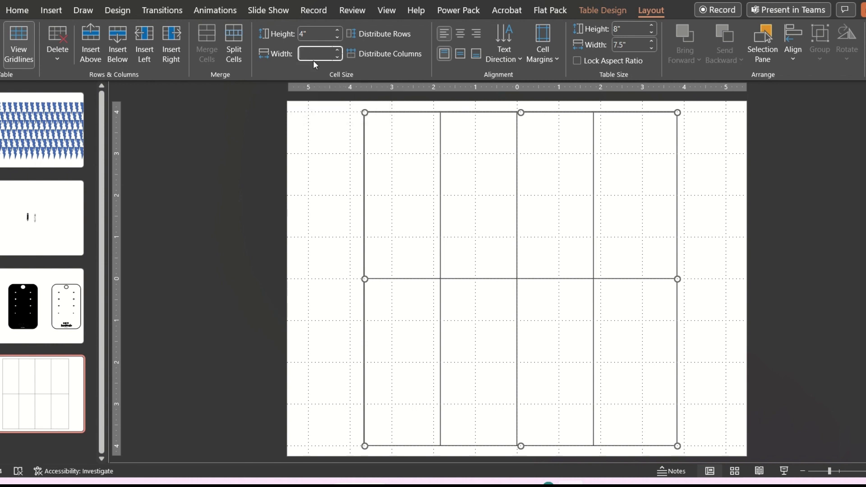
{"action": "type", "text": "2"}
{"action": "key", "text": "Return"}
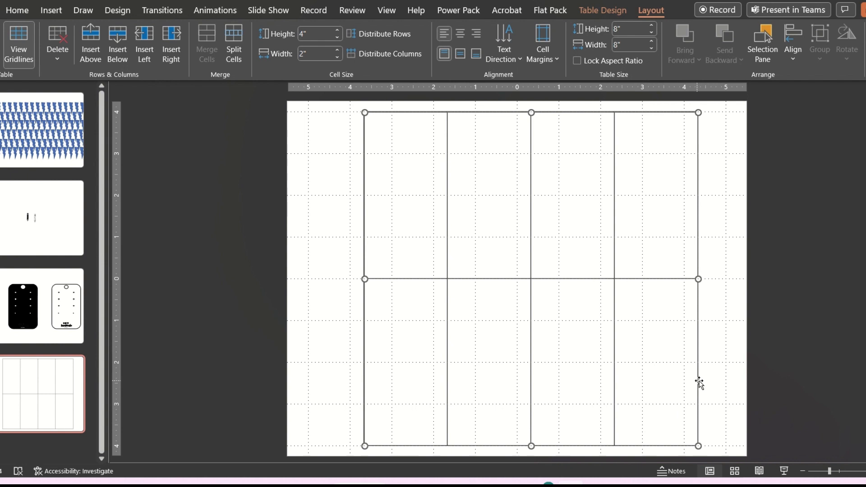
{"action": "left_click_drag", "start_coordinate": [696, 380], "coordinate": [682, 381]}
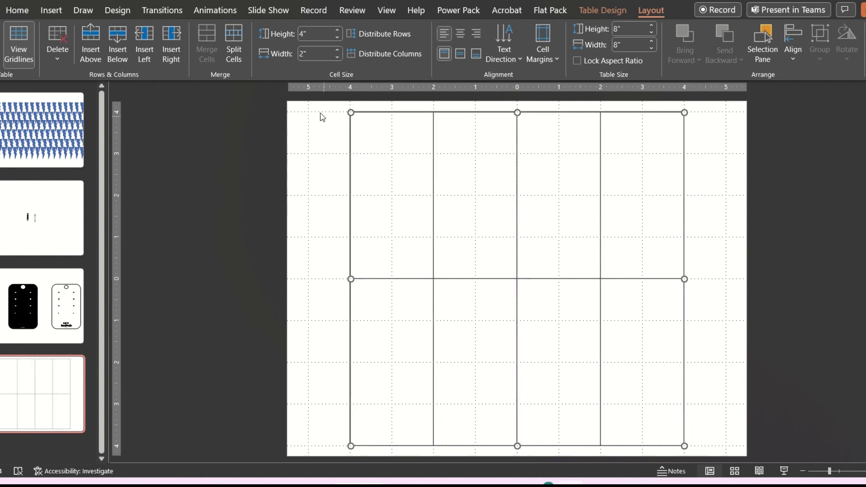
Step: Set all the table's columns to 2.5" wide and recenter the table on the slide
{"action": "left_click", "coordinate": [319, 54]}
{"action": "type", "text": "2.5"}
{"action": "key", "text": "Return"}
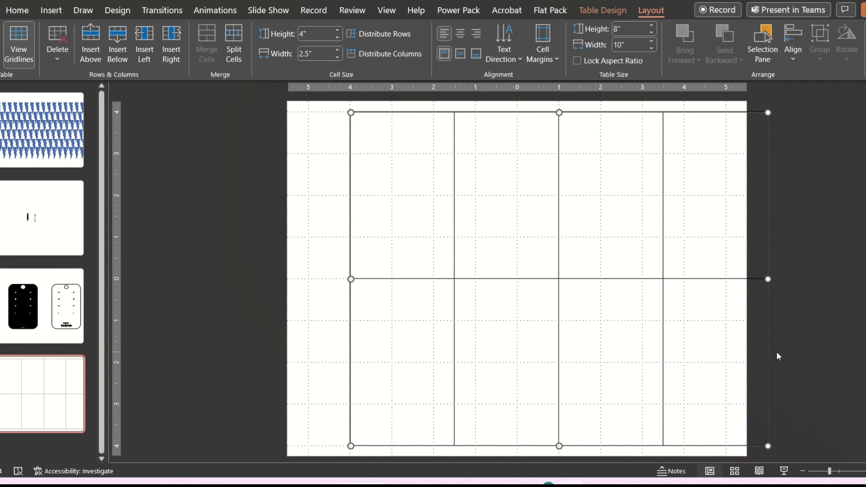
{"action": "left_click_drag", "start_coordinate": [765, 356], "coordinate": [726, 358]}
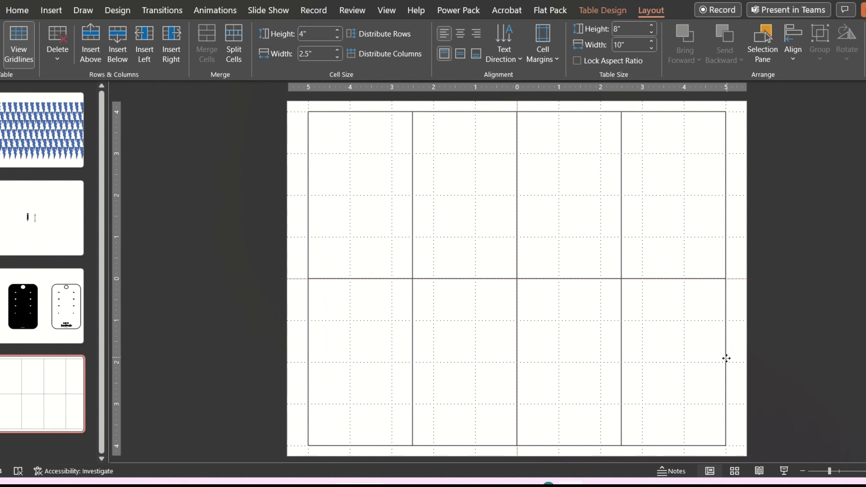
{"action": "left_click_drag", "start_coordinate": [726, 359], "coordinate": [726, 359]}
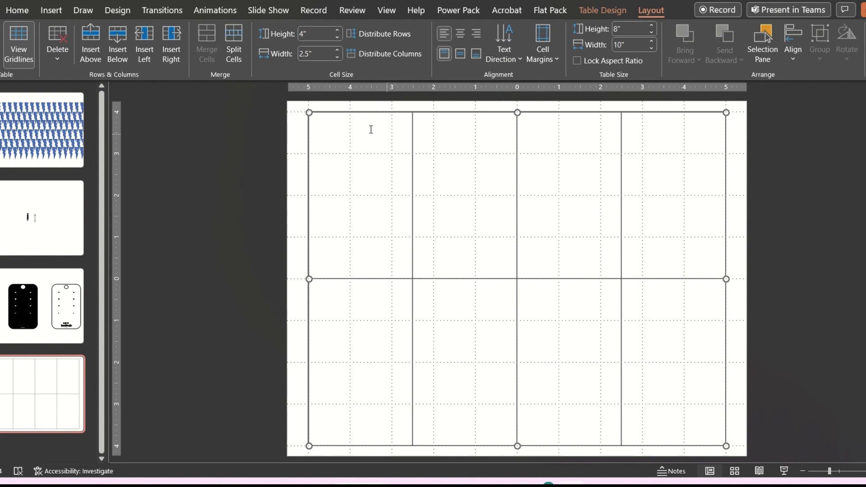
Step: Increase the width of all the table's columns to 2.7" and center the table on the slide again
{"action": "left_click", "coordinate": [337, 50]}
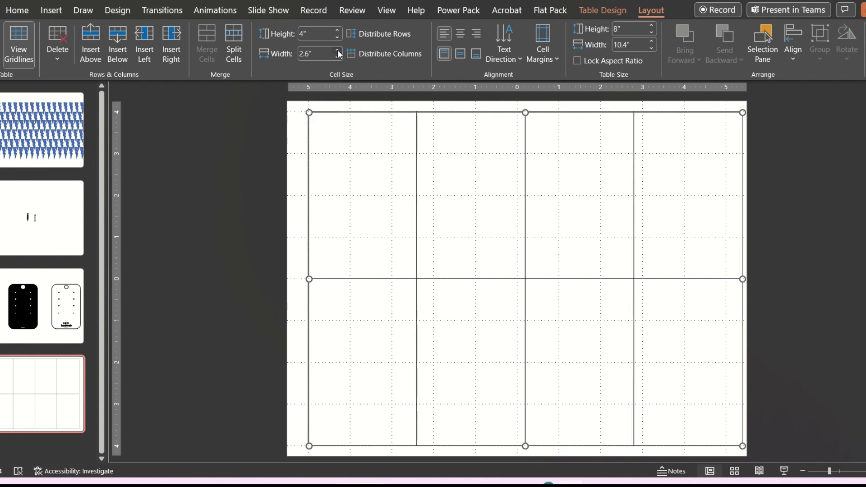
{"action": "left_click", "coordinate": [338, 50]}
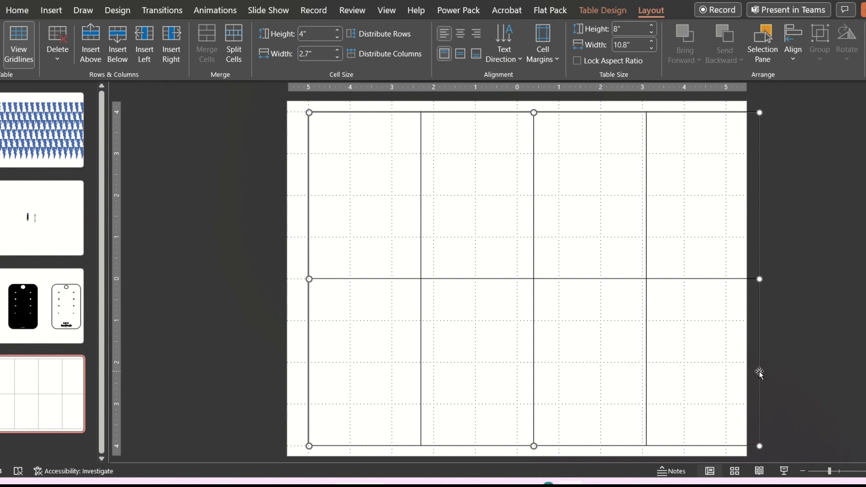
{"action": "left_click_drag", "start_coordinate": [758, 373], "coordinate": [741, 373]}
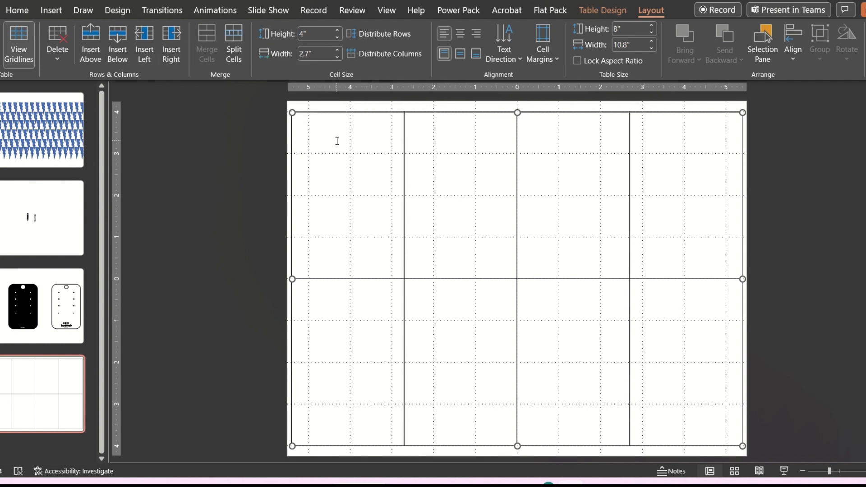
Step: Copy the white hole circle from the top of the black card and paste it on the table slide
{"action": "left_click", "coordinate": [61, 308]}
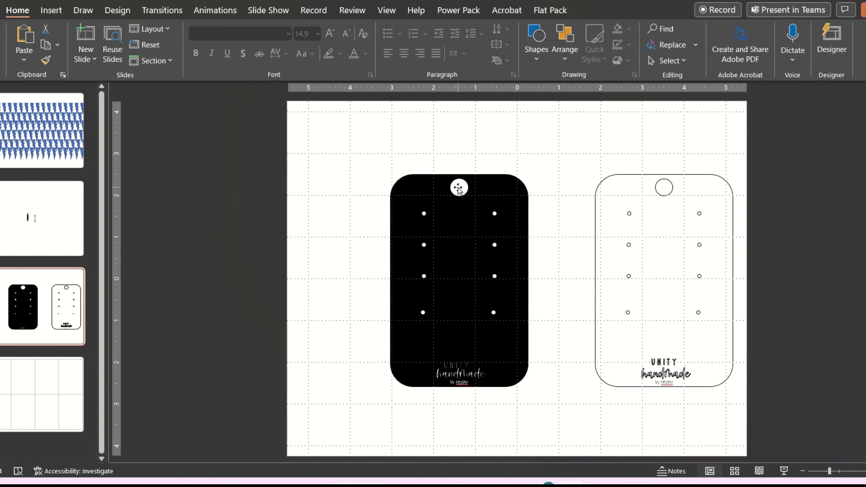
{"action": "left_click", "coordinate": [459, 189]}
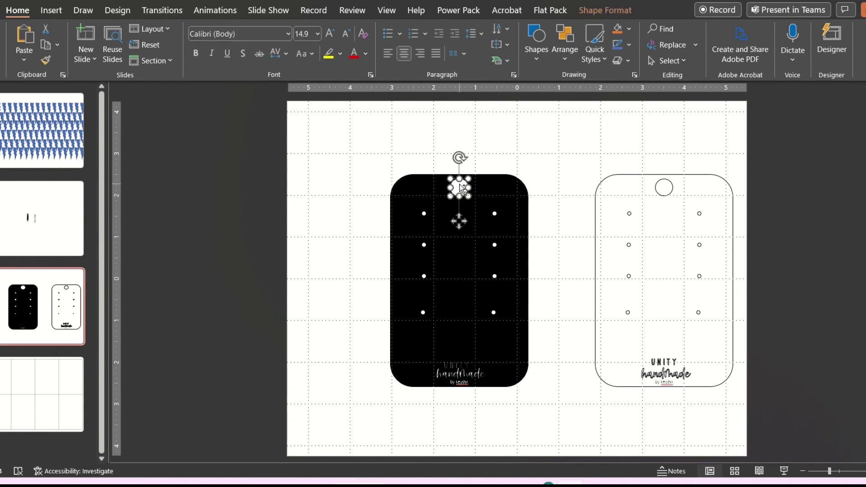
{"action": "left_click", "coordinate": [61, 408]}
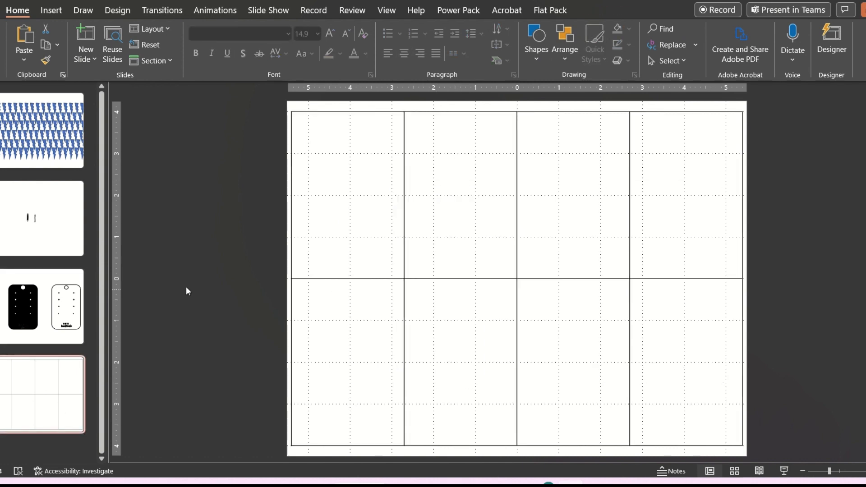
{"action": "key", "text": "ctrl+v"}
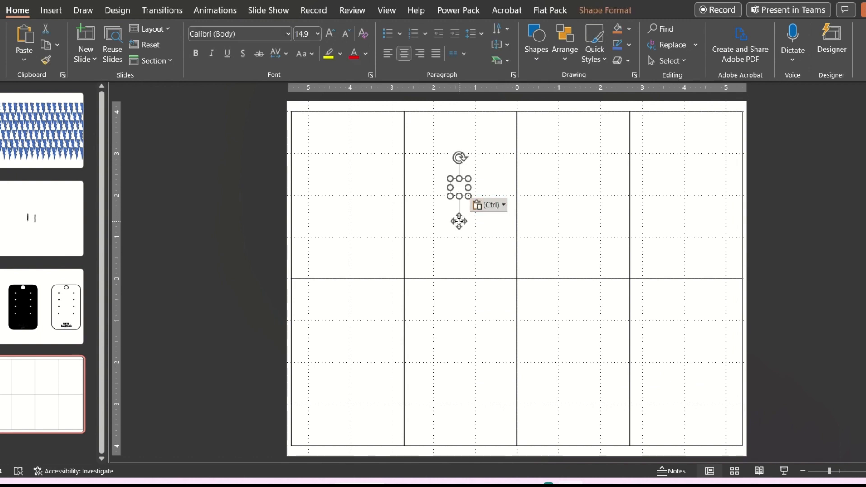
Step: Move the pasted hole circle to the top of the first card in the upper row
{"action": "mouse_move", "coordinate": [459, 221]}
{"action": "left_mouse_down"}
{"action": "mouse_move", "coordinate": [344, 168]}
{"action": "mouse_move", "coordinate": [350, 143]}
{"action": "mouse_move", "coordinate": [343, 159]}
{"action": "left_mouse_up"}
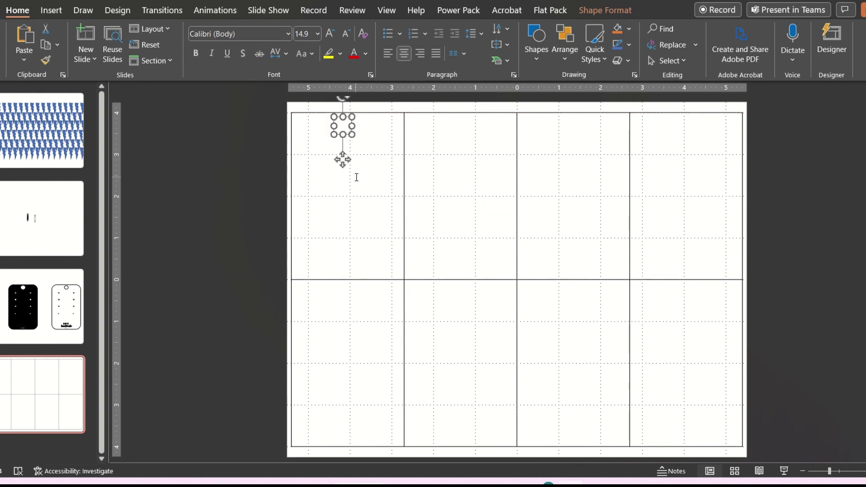
{"action": "left_click", "coordinate": [631, 30]}
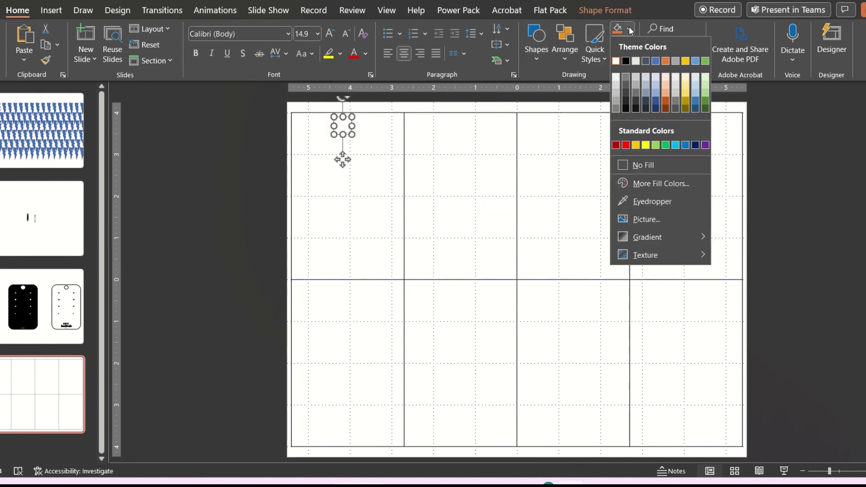
{"action": "left_click", "coordinate": [626, 60]}
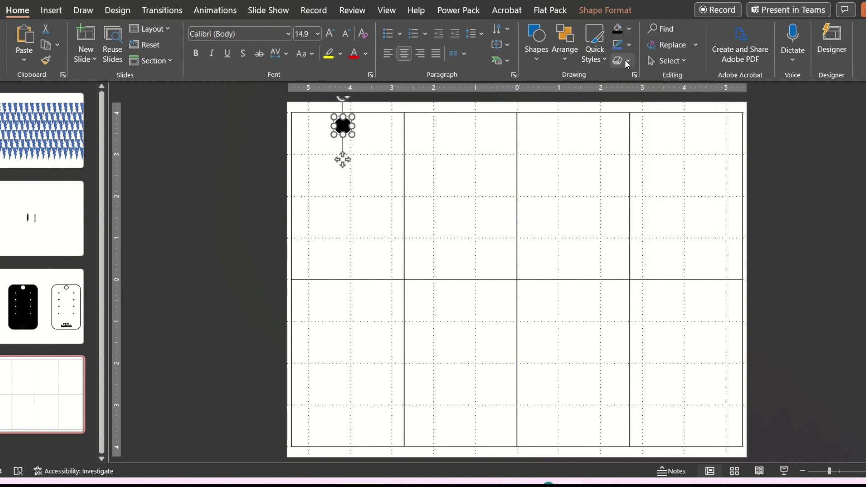
{"action": "left_click", "coordinate": [630, 44]}
{"action": "left_click", "coordinate": [635, 76]}
{"action": "left_click", "coordinate": [630, 33]}
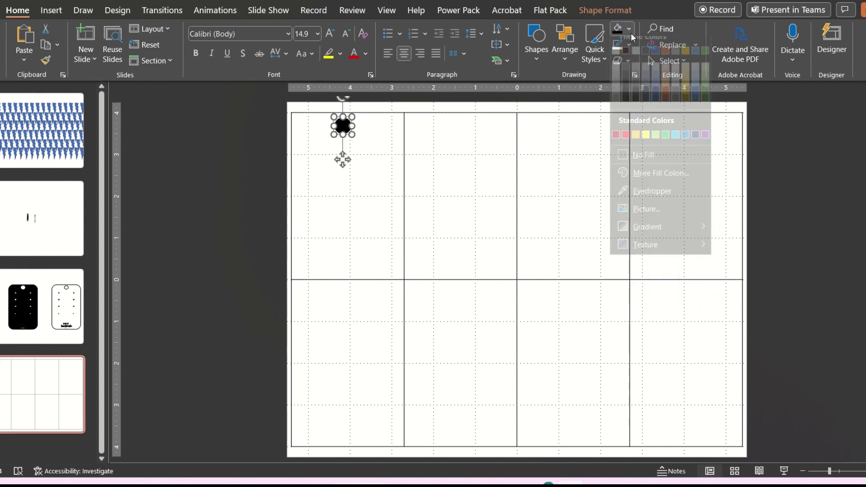
{"action": "left_click", "coordinate": [617, 61]}
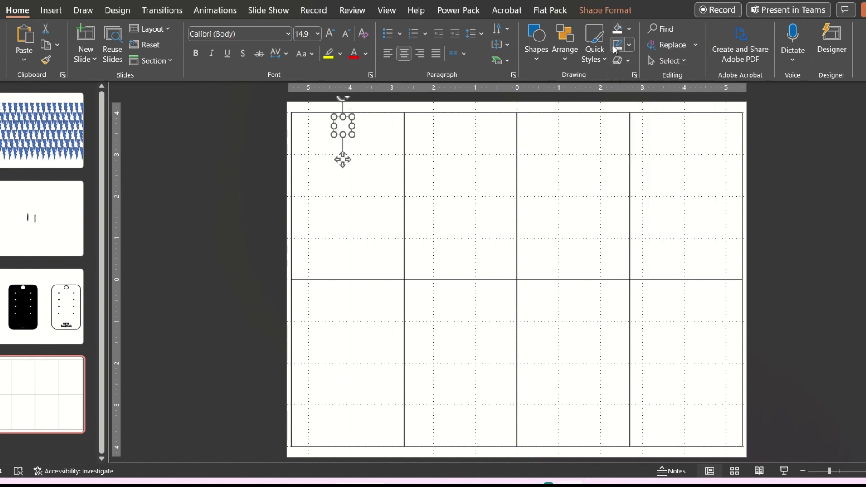
Step: Give the hole circle a black outline and nudge it toward the middle of the first card's width
{"action": "left_click", "coordinate": [630, 45]}
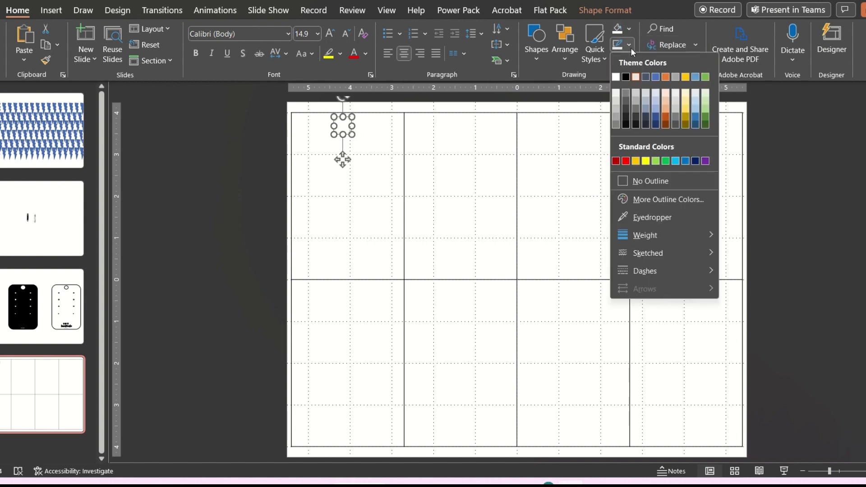
{"action": "left_click", "coordinate": [625, 76]}
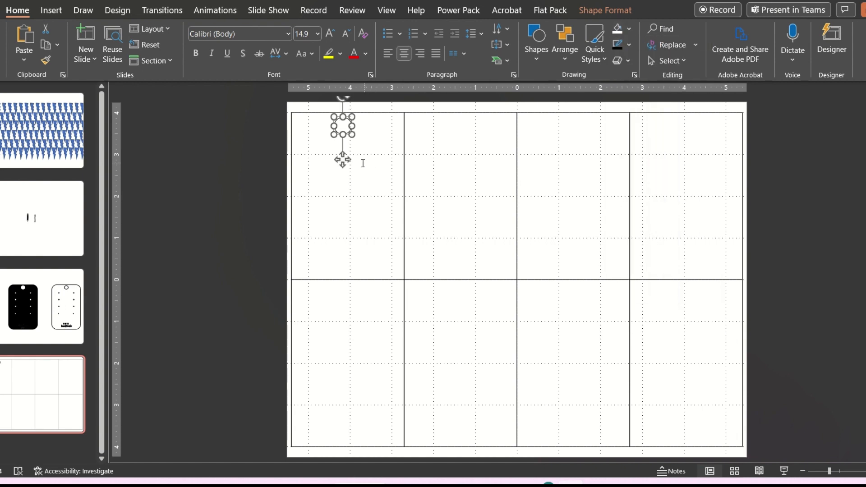
{"action": "left_click_drag", "start_coordinate": [342, 160], "coordinate": [344, 161]}
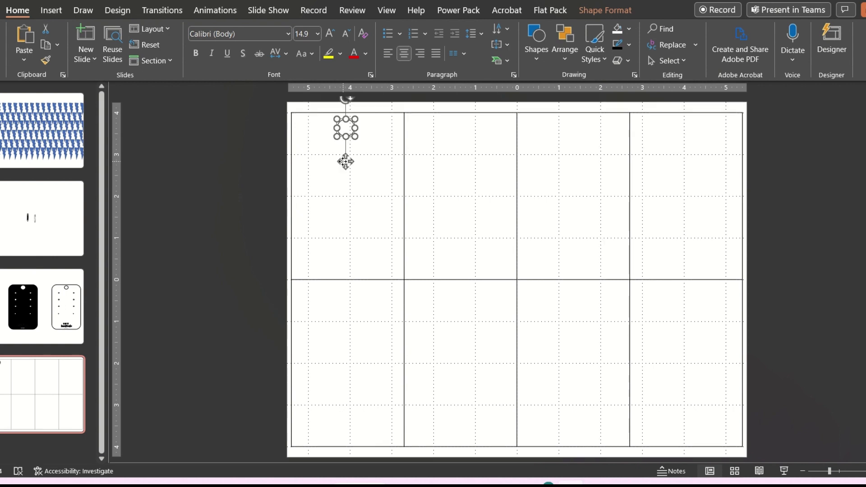
{"action": "left_click", "coordinate": [244, 190]}
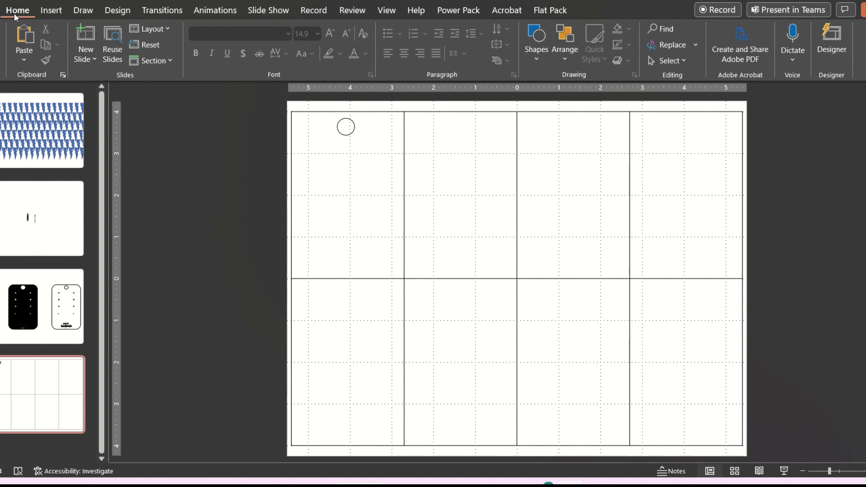
Step: Draw a new oval about 0.3" high and 0.32" wide near the top of the second card in the upper row
{"action": "left_click", "coordinate": [538, 61]}
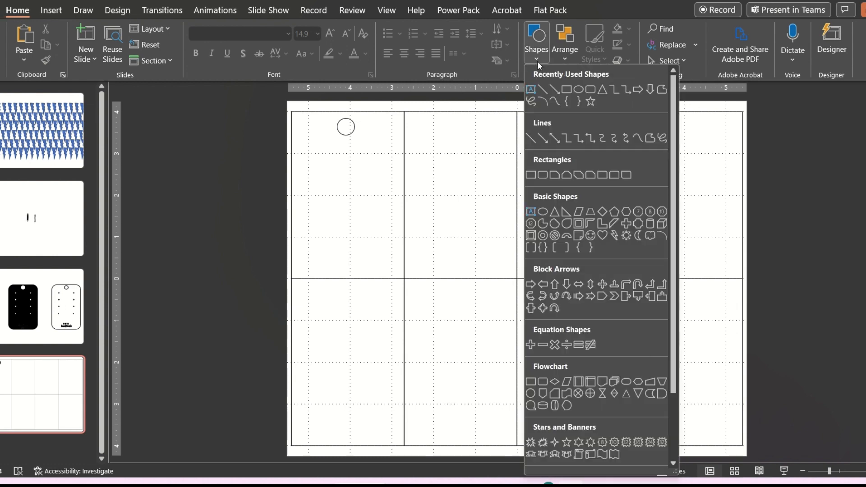
{"action": "left_click", "coordinate": [580, 90]}
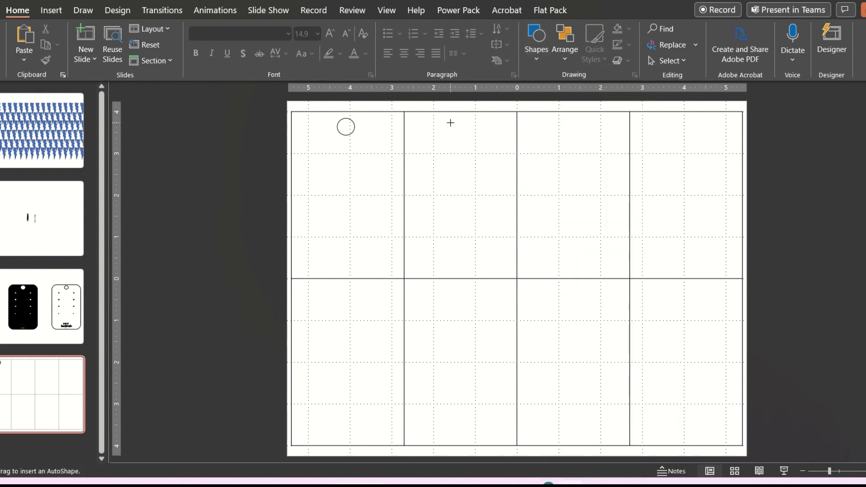
{"action": "left_click_drag", "start_coordinate": [450, 121], "coordinate": [466, 139]}
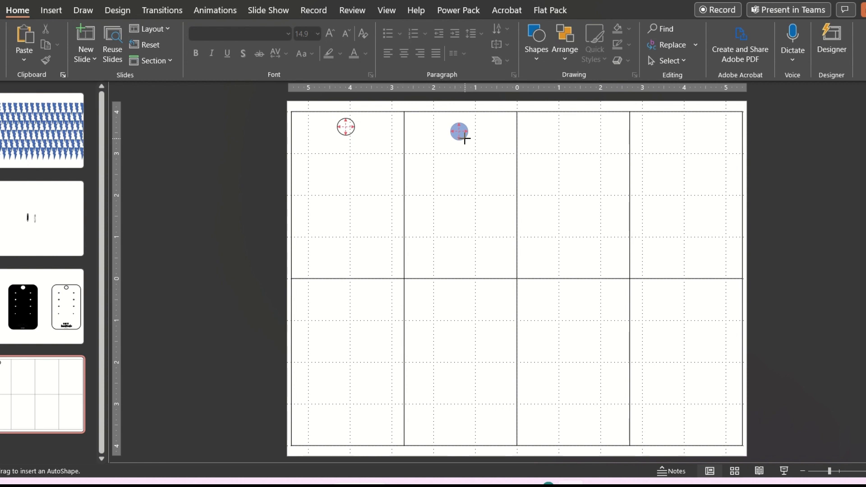
{"action": "left_click_drag", "start_coordinate": [466, 139], "coordinate": [457, 157]}
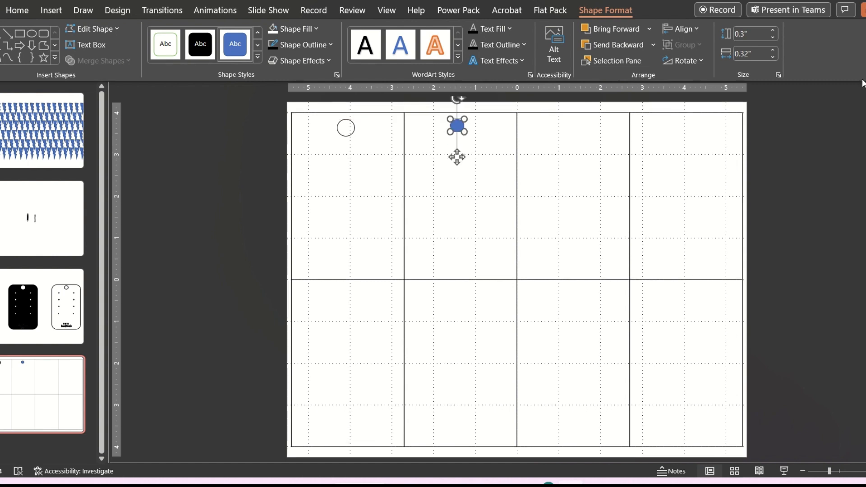
Step: Set the blue oval's width to 0.3" and center it across the second card
{"action": "left_click", "coordinate": [751, 54]}
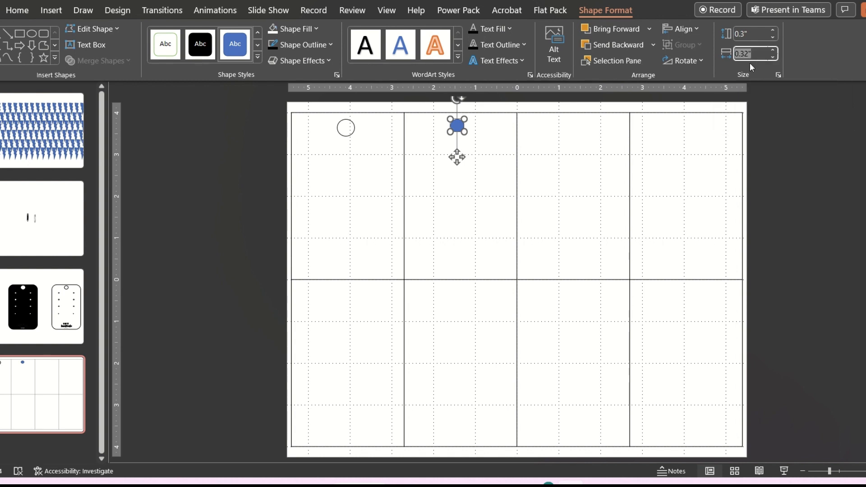
{"action": "type", "text": "0.3"}
{"action": "key", "text": "Return"}
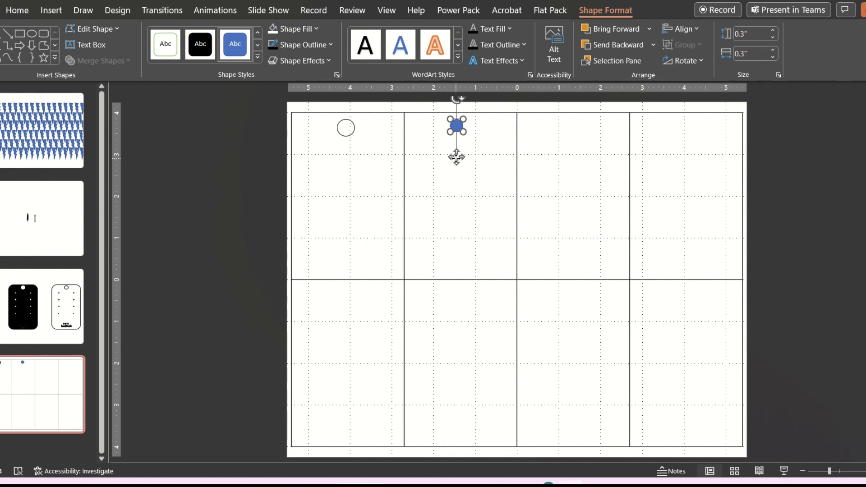
{"action": "left_click_drag", "start_coordinate": [457, 157], "coordinate": [462, 155]}
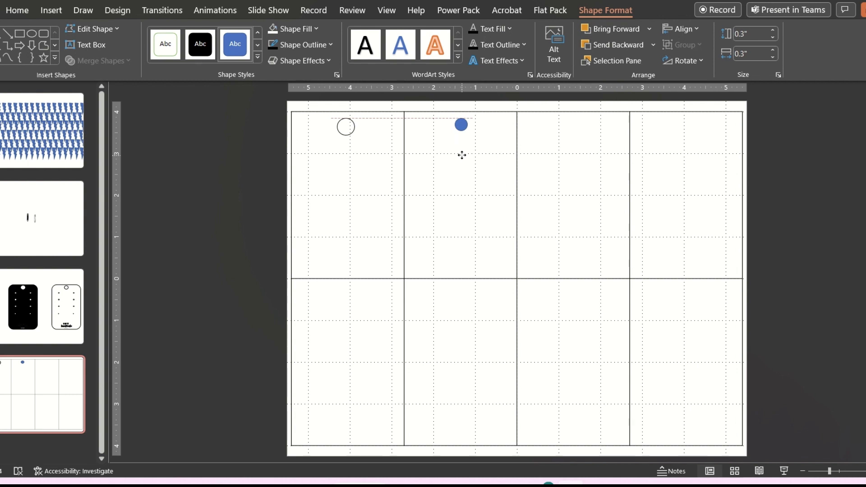
{"action": "left_click_drag", "start_coordinate": [461, 155], "coordinate": [461, 155]}
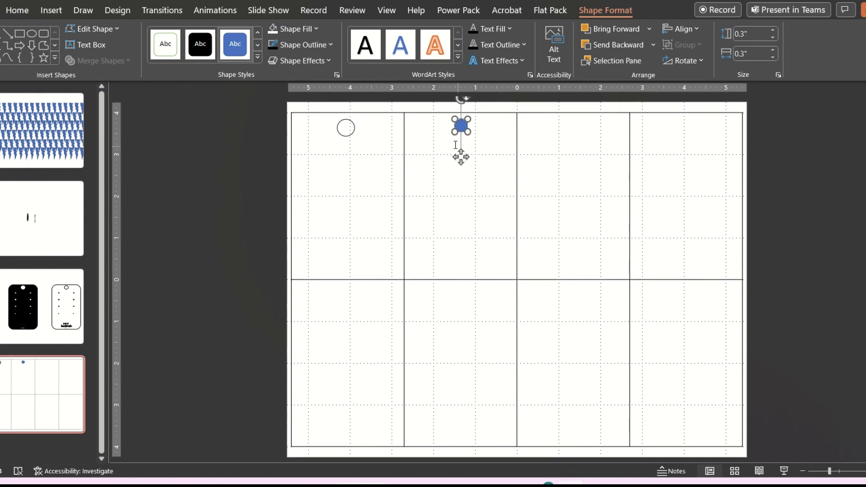
{"action": "left_click", "coordinate": [178, 202]}
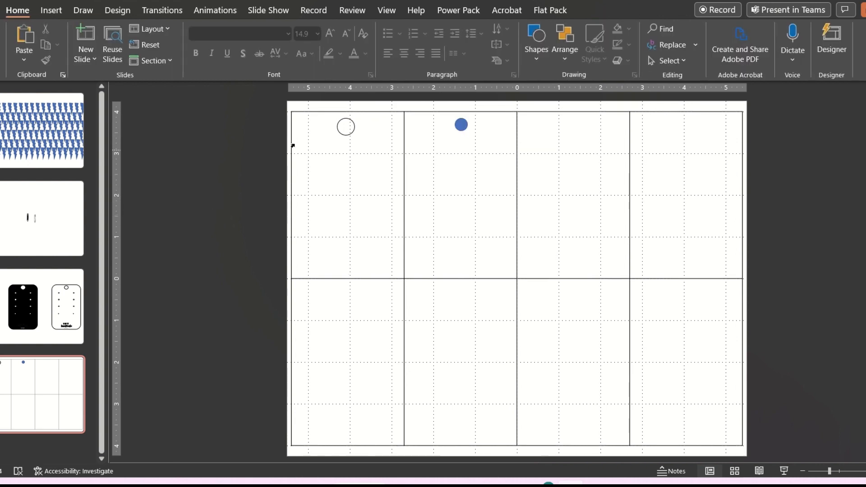
Step: Resize the outlined circle in the first card to 0.3" high and 0.3" wide and recenter it across the card
{"action": "left_click", "coordinate": [345, 128]}
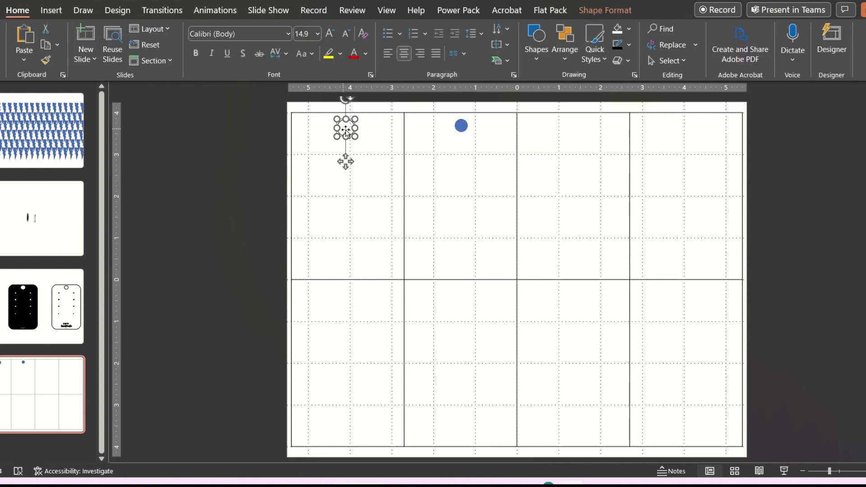
{"action": "left_click", "coordinate": [605, 10]}
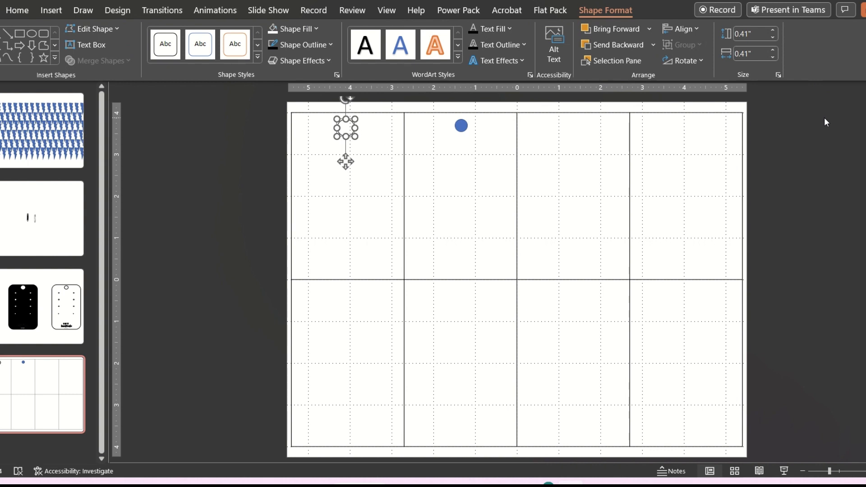
{"action": "left_click", "coordinate": [762, 34]}
{"action": "key", "text": "BackSpace"}
{"action": "type", "text": "0.3"}
{"action": "key", "text": "Return"}
{"action": "left_click", "coordinate": [758, 56]}
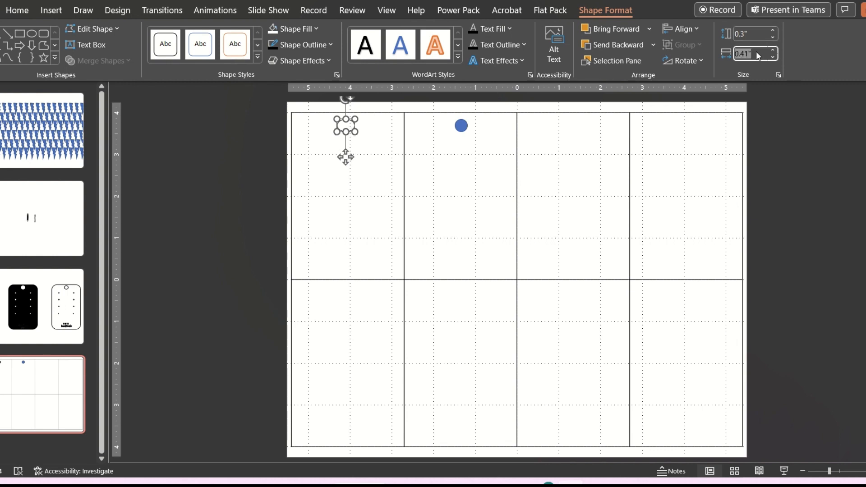
{"action": "type", "text": ".3"}
{"action": "key", "text": "Return"}
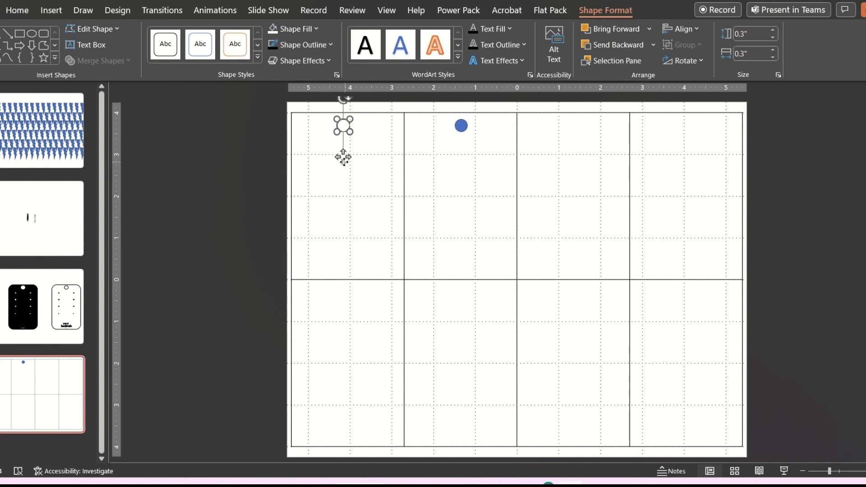
{"action": "left_click_drag", "start_coordinate": [344, 158], "coordinate": [349, 159]}
Step: Give the blue circle in the second card a white fill and a black outline
{"action": "left_click", "coordinate": [460, 126]}
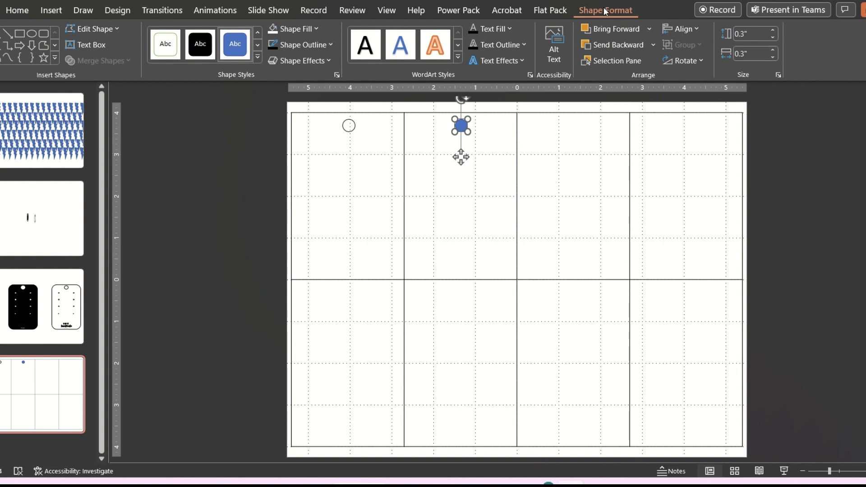
{"action": "left_click", "coordinate": [17, 10]}
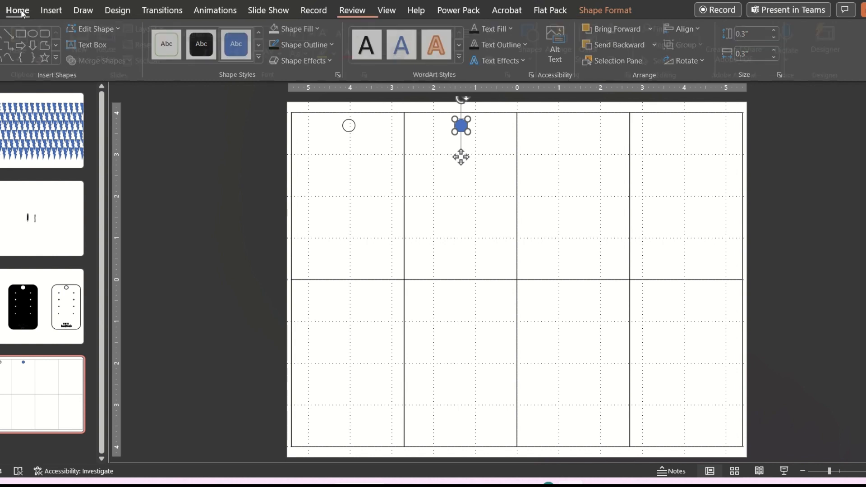
{"action": "left_click", "coordinate": [607, 11]}
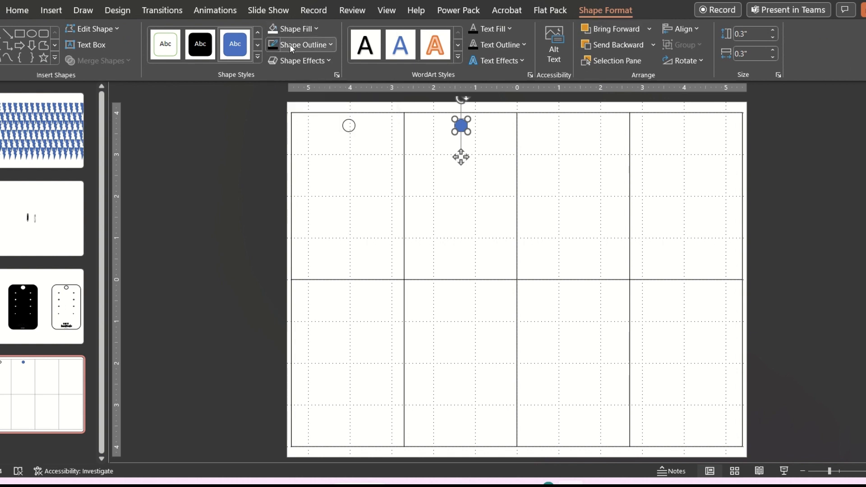
{"action": "left_click", "coordinate": [296, 29]}
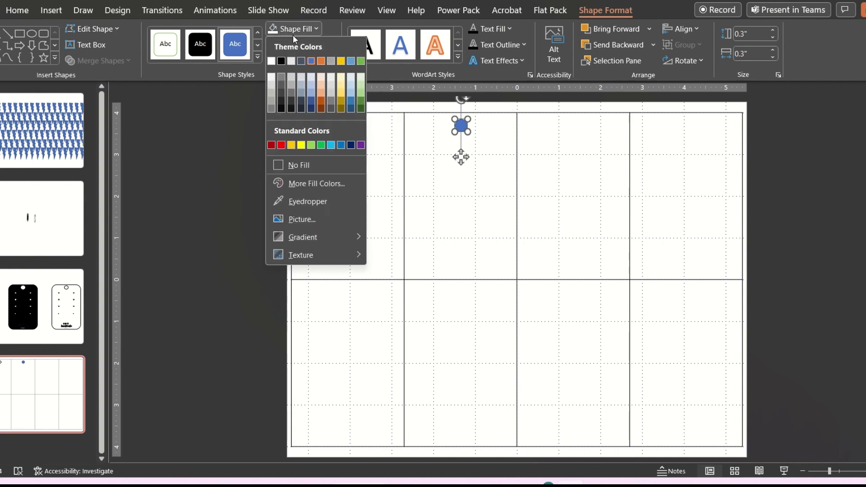
{"action": "left_click", "coordinate": [275, 58]}
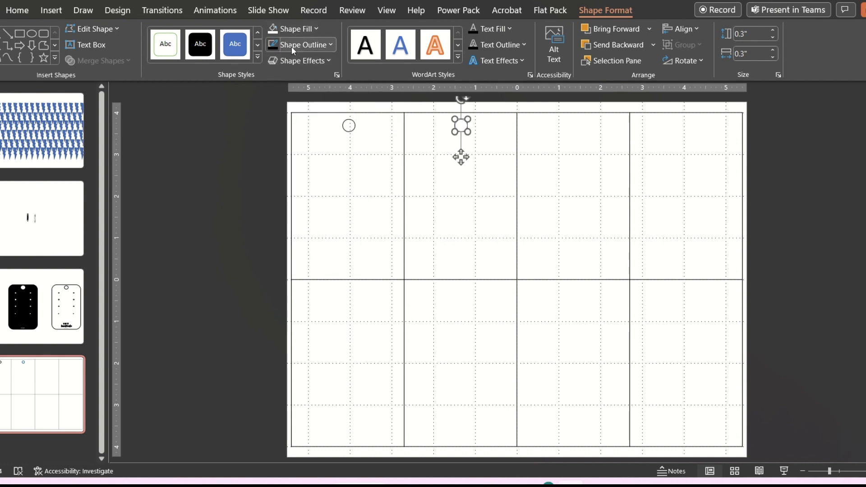
{"action": "left_click", "coordinate": [291, 46]}
{"action": "left_click", "coordinate": [282, 78]}
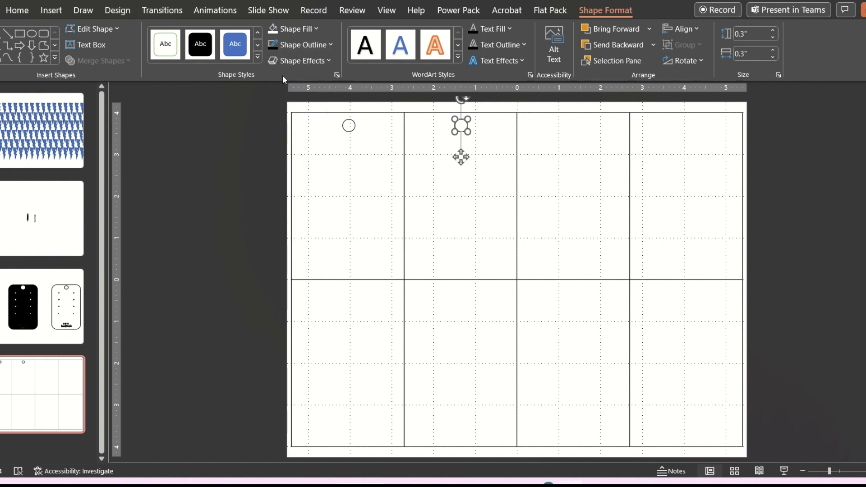
{"action": "left_click", "coordinate": [235, 138]}
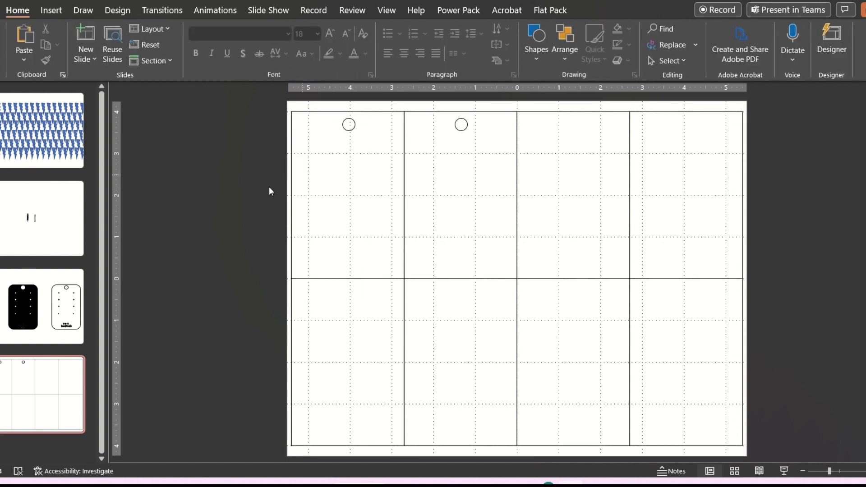
Step: Duplicate both hole circles and place the copies level with them at the top of the third and fourth cards
{"action": "left_click", "coordinate": [350, 131]}
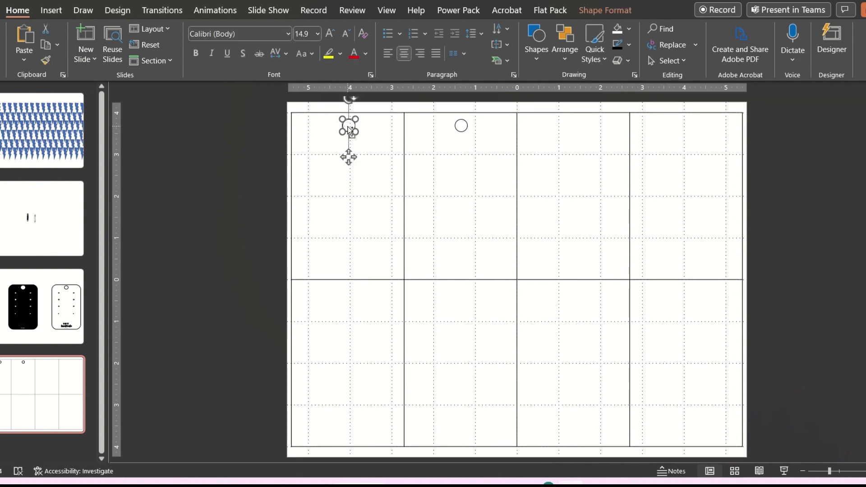
{"action": "left_click", "coordinate": [461, 128], "text": "ctrl"}
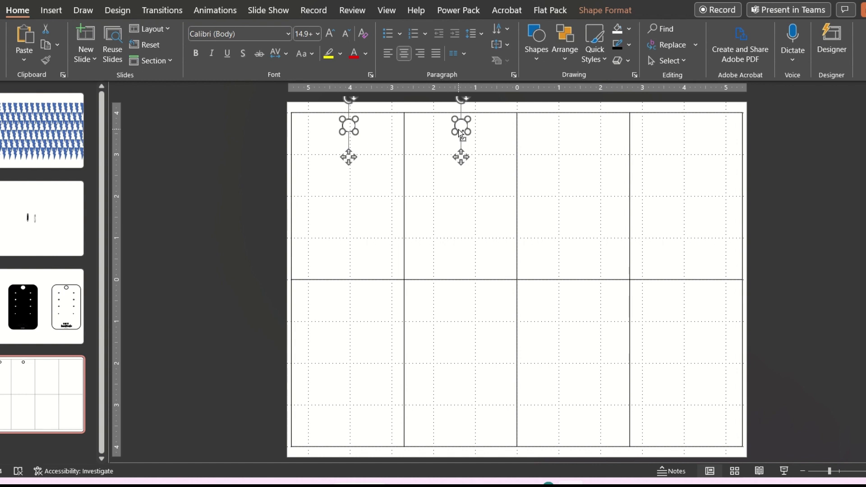
{"action": "left_click", "coordinate": [239, 185]}
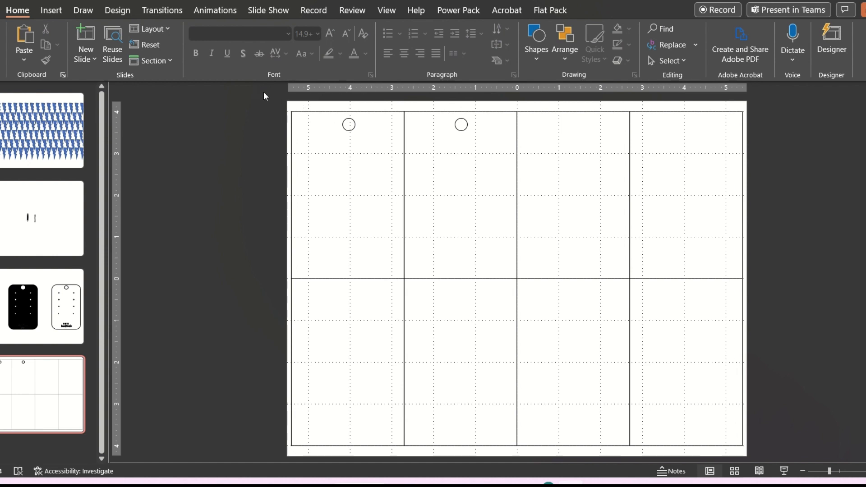
{"action": "left_click_drag", "start_coordinate": [251, 110], "coordinate": [560, 196]}
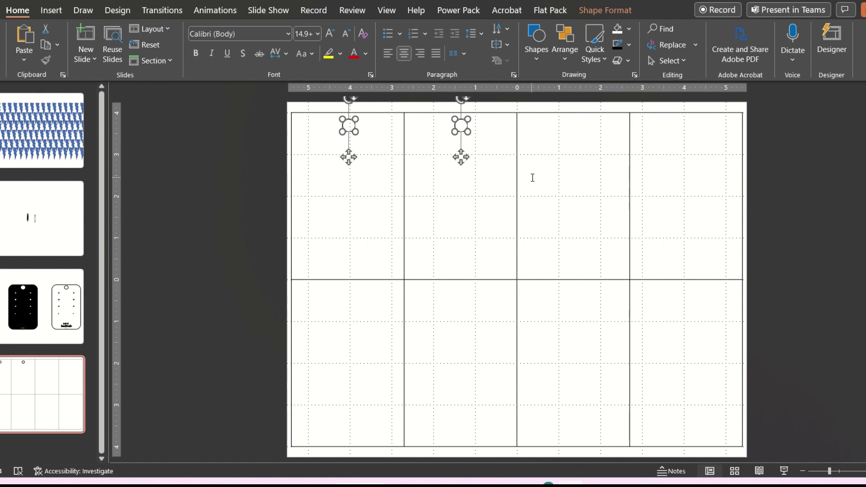
{"action": "key", "text": "ctrl+v"}
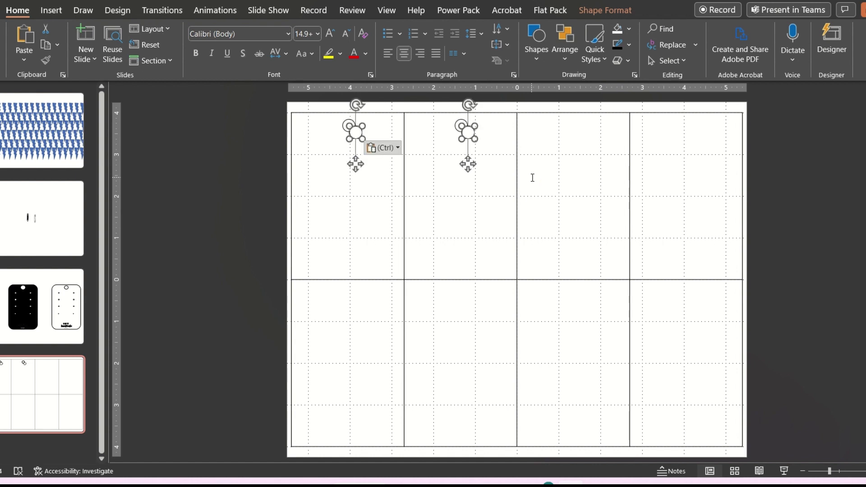
{"action": "left_click_drag", "start_coordinate": [468, 164], "coordinate": [684, 158]}
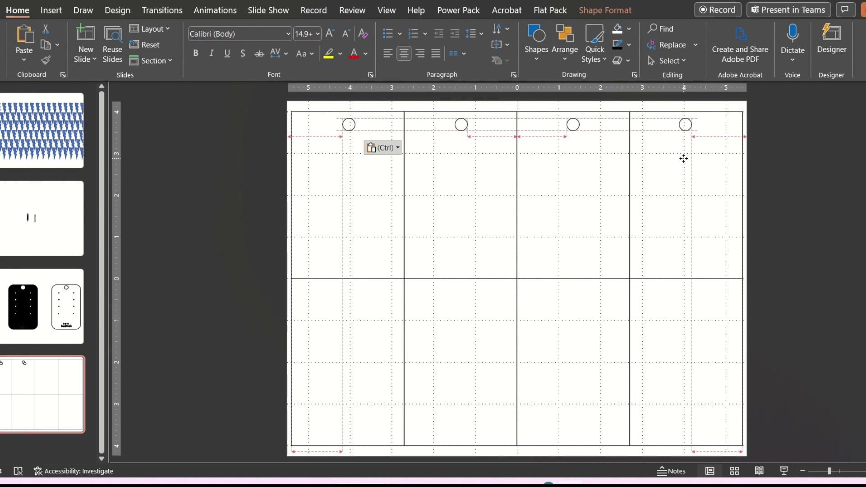
Step: Settle the two copied hole circles centered in the third and fourth cards, level with the first two circles
{"action": "left_click_drag", "start_coordinate": [684, 158], "coordinate": [684, 158]}
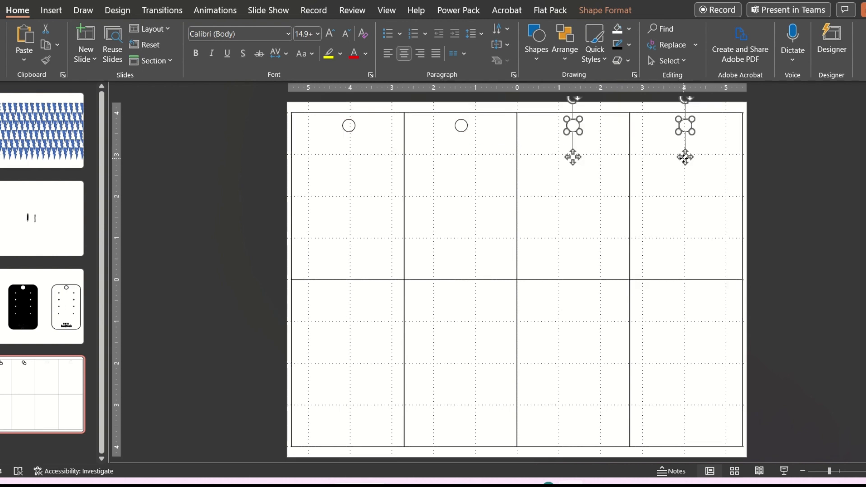
{"action": "left_click", "coordinate": [230, 180]}
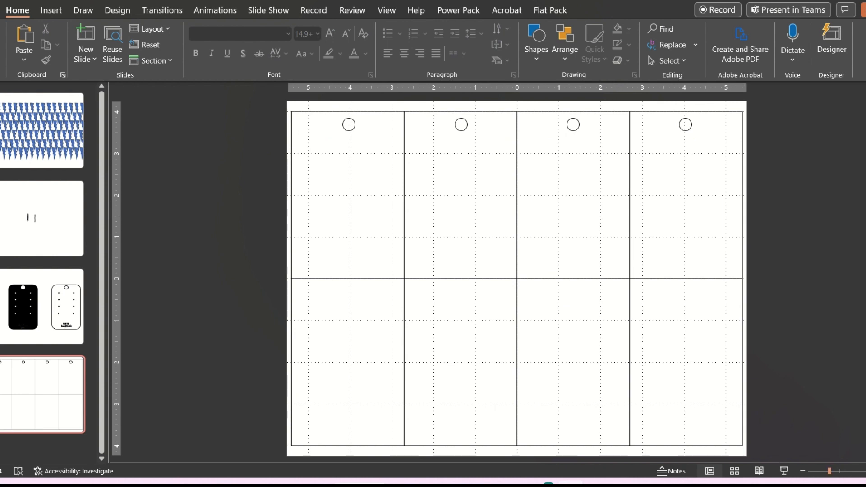
Step: Duplicate the four upper hole circles together and move the copies into the lower row of cards, vertically in line with the originals
{"action": "left_click", "coordinate": [865, 471]}
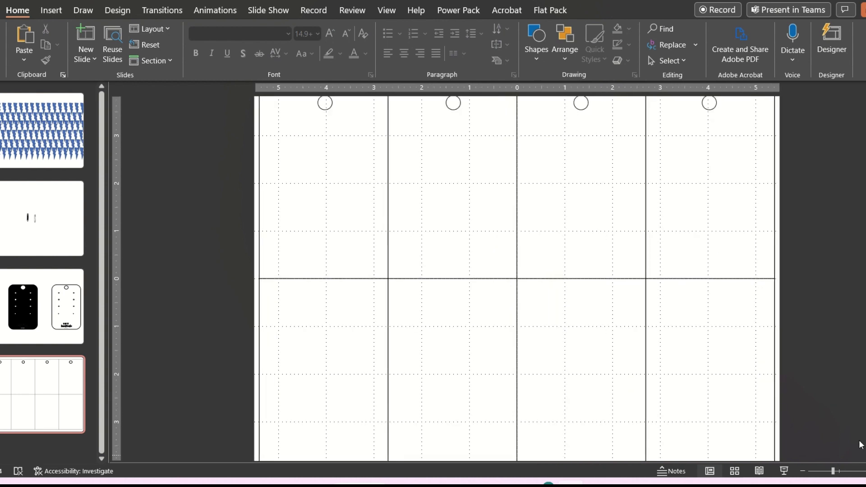
{"action": "scroll", "coordinate": [862, 399], "scroll_direction": "up", "scroll_amount": 1}
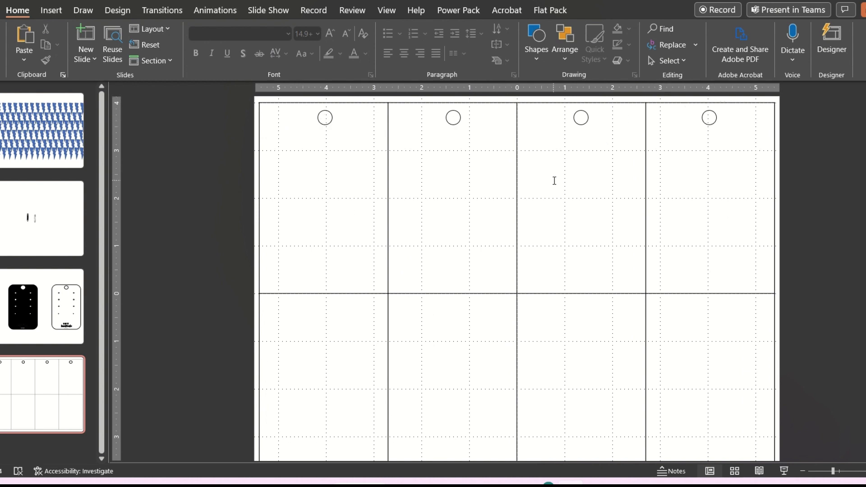
{"action": "left_click", "coordinate": [324, 121]}
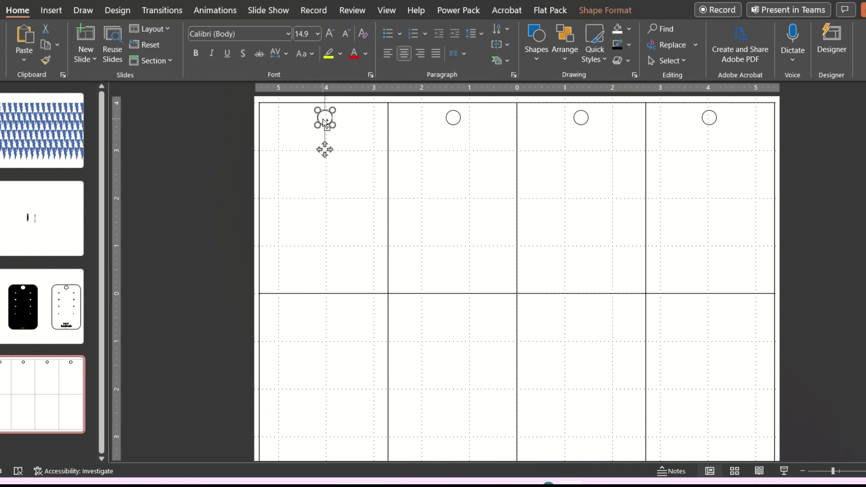
{"action": "left_click", "coordinate": [451, 118], "text": "shift"}
{"action": "left_click", "coordinate": [580, 120], "text": "shift"}
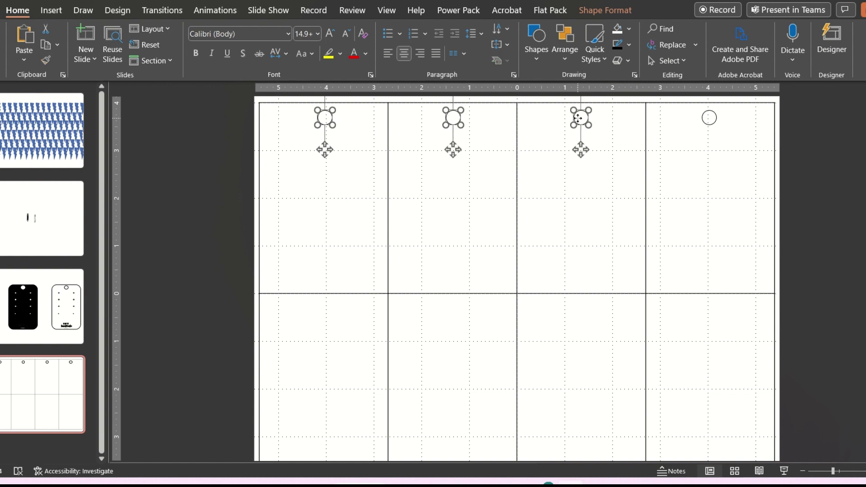
{"action": "left_click", "coordinate": [708, 119], "text": "shift"}
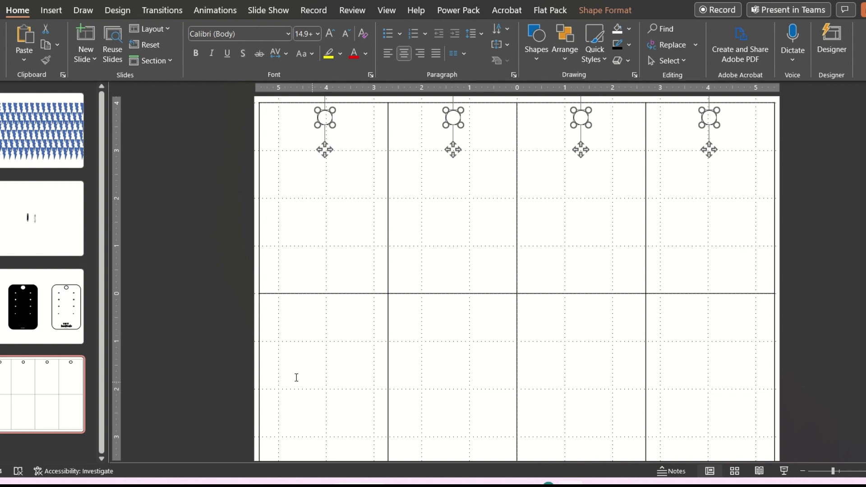
{"action": "left_click", "coordinate": [211, 334]}
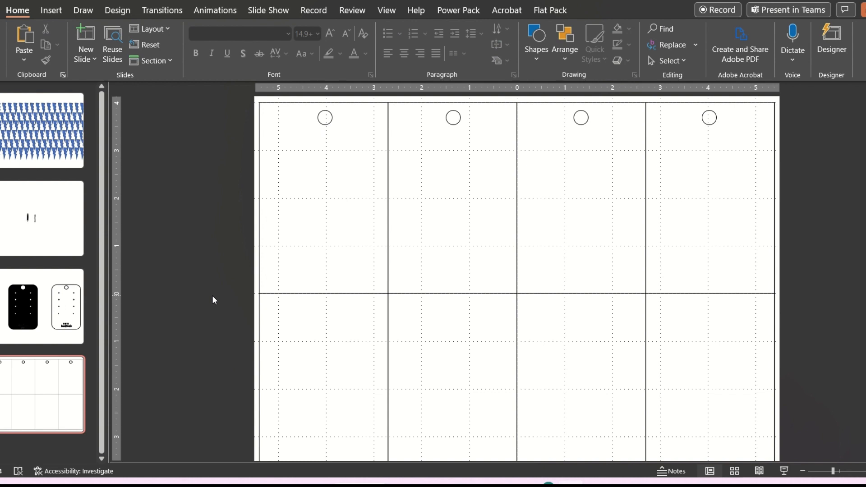
{"action": "key", "text": "ctrl+v"}
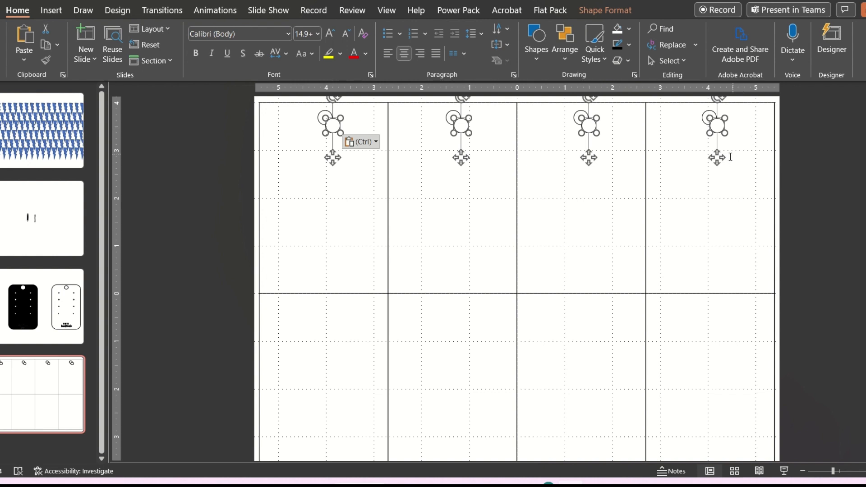
{"action": "left_click_drag", "start_coordinate": [718, 161], "coordinate": [713, 351]}
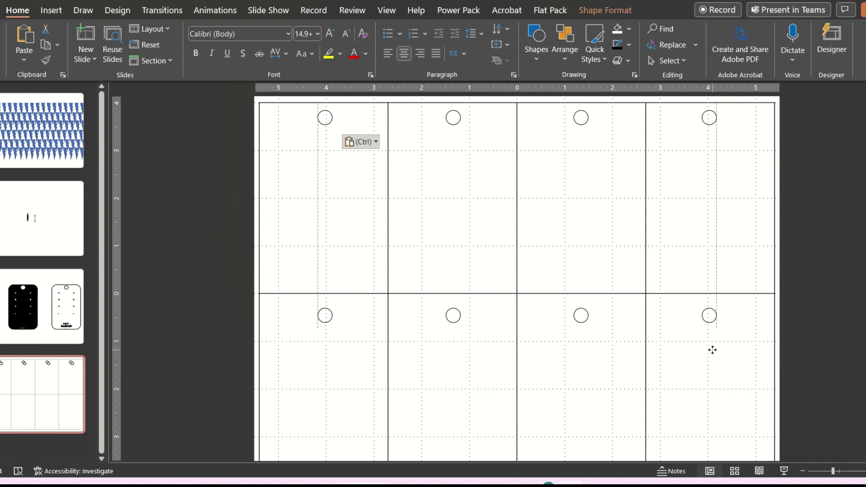
Step: Adjust the height of the four lower hole circles to match the upper row's gap below the card edge
{"action": "left_click_drag", "start_coordinate": [712, 350], "coordinate": [711, 340]}
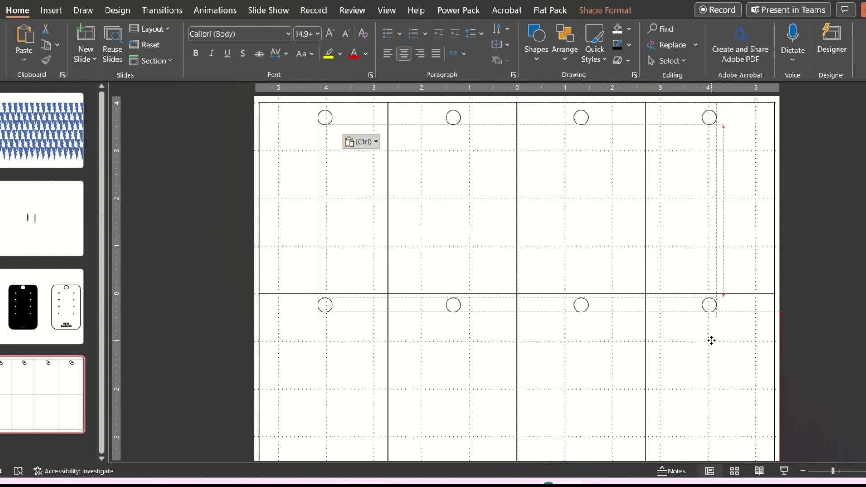
{"action": "left_click_drag", "start_coordinate": [711, 341], "coordinate": [711, 345]}
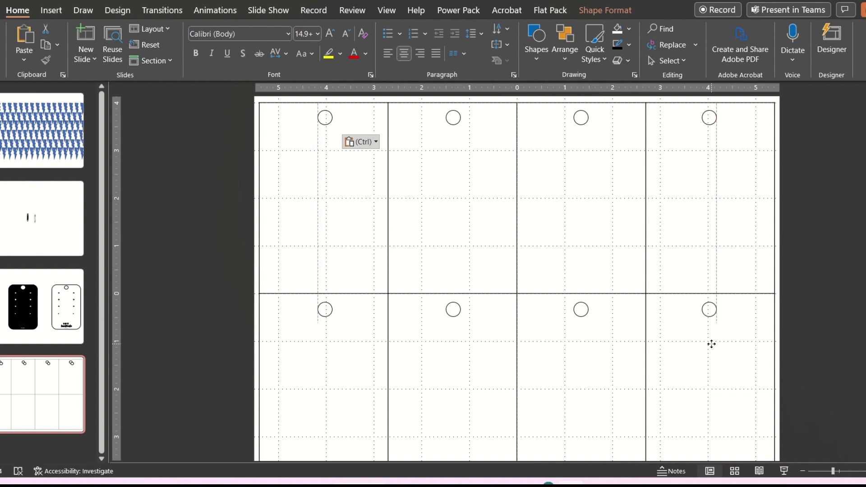
{"action": "left_click_drag", "start_coordinate": [711, 344], "coordinate": [710, 342]}
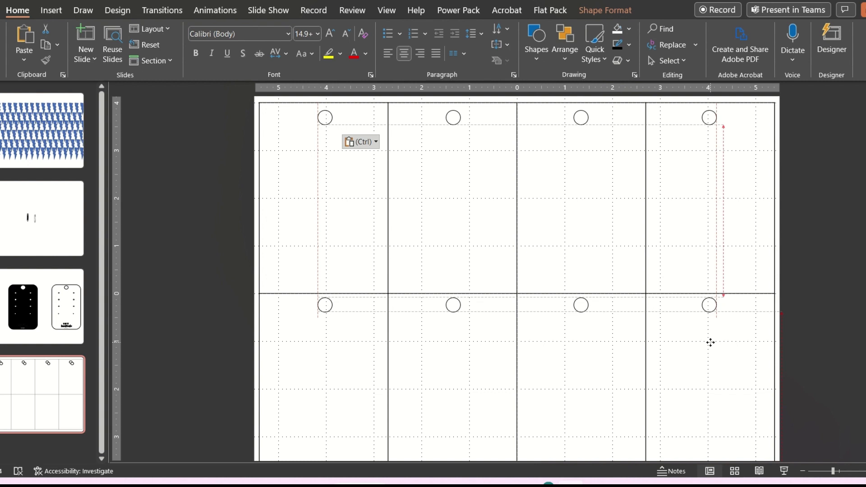
{"action": "left_click_drag", "start_coordinate": [710, 342], "coordinate": [710, 342]}
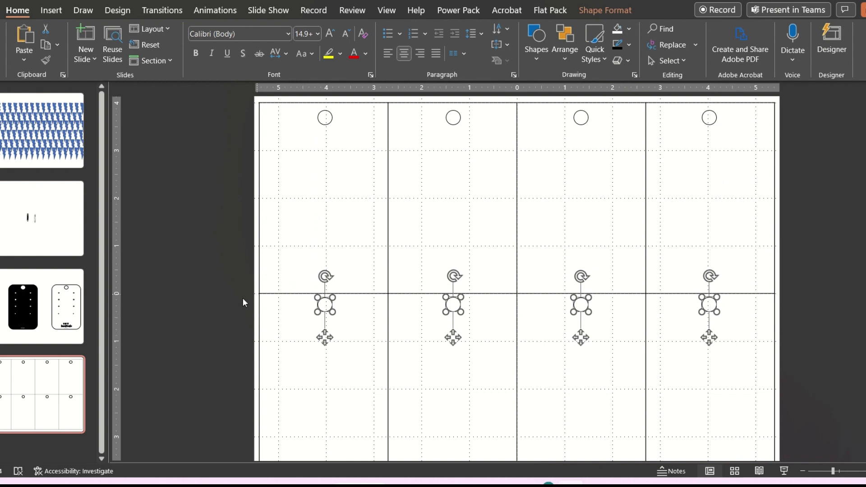
{"action": "left_click", "coordinate": [188, 304]}
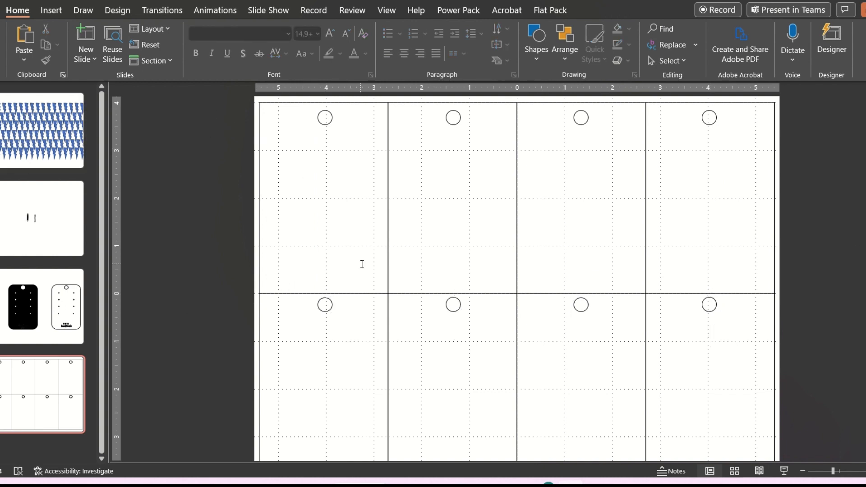
{"action": "left_click_drag", "start_coordinate": [178, 243], "coordinate": [859, 384]}
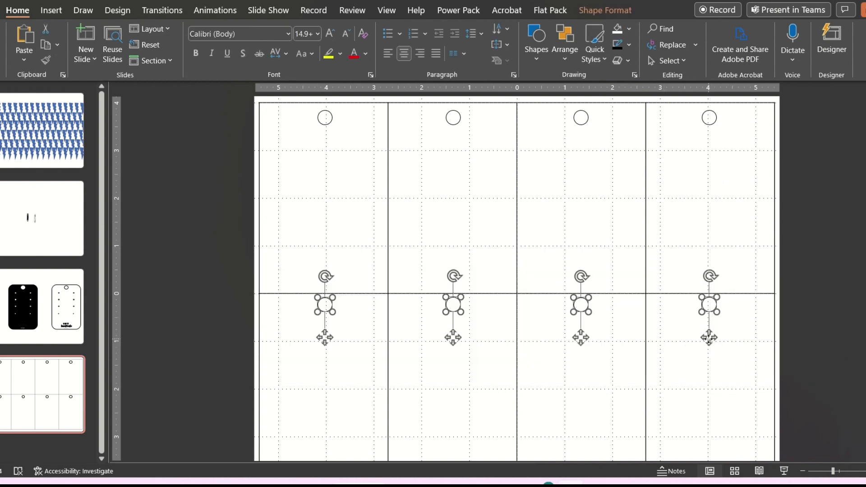
{"action": "left_click_drag", "start_coordinate": [708, 337], "coordinate": [707, 343]}
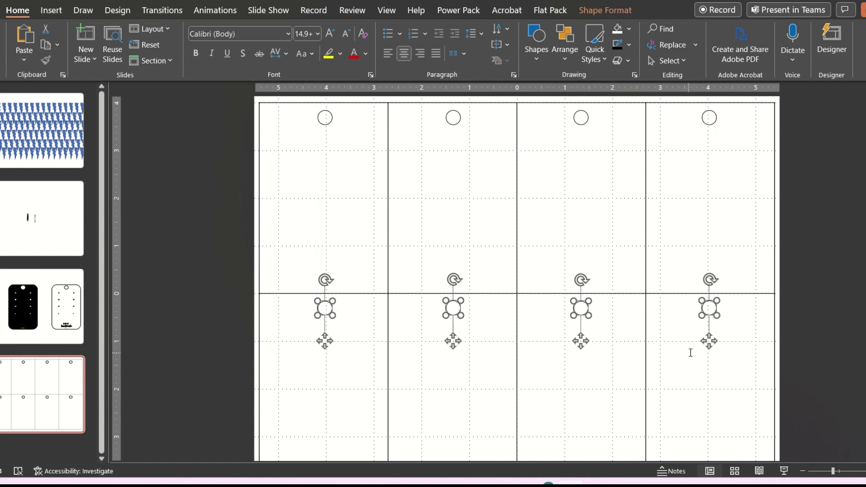
{"action": "left_click", "coordinate": [151, 315]}
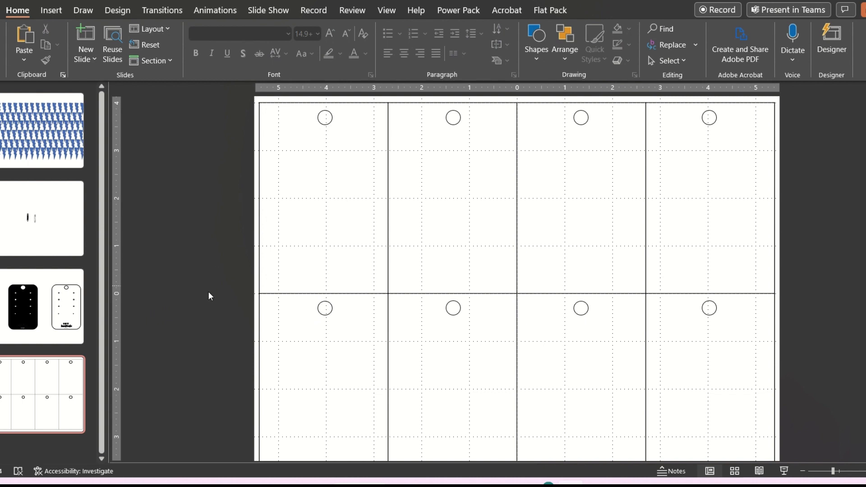
{"action": "scroll", "coordinate": [204, 288], "scroll_direction": "down", "scroll_amount": 2}
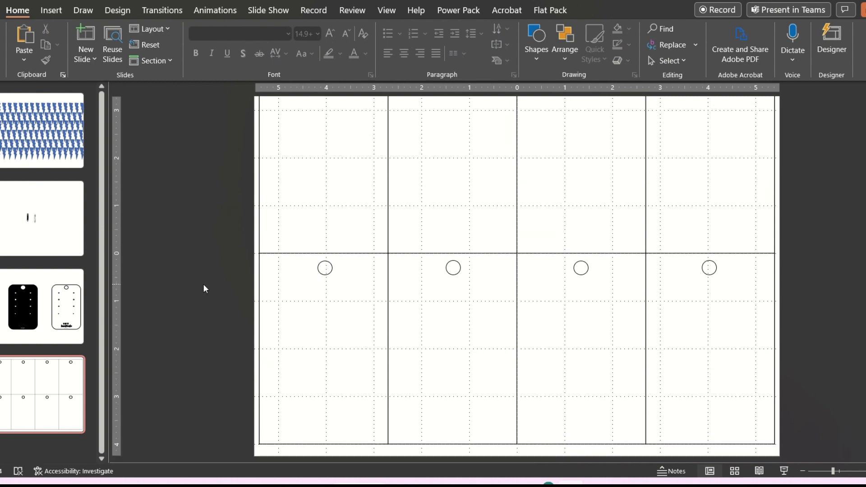
{"action": "scroll", "coordinate": [194, 291], "scroll_direction": "up", "scroll_amount": 2}
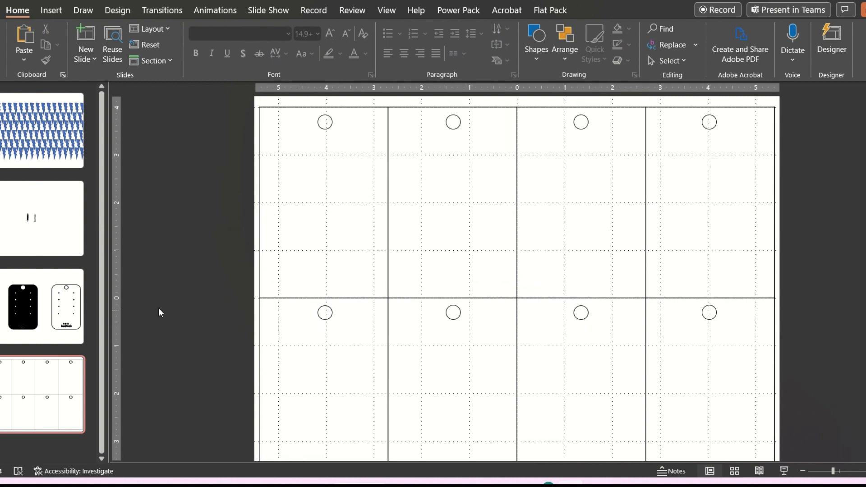
Step: Copy the eight small holes from the black card on the previous slide and place them in the first card of the grid
{"action": "left_click", "coordinate": [36, 314]}
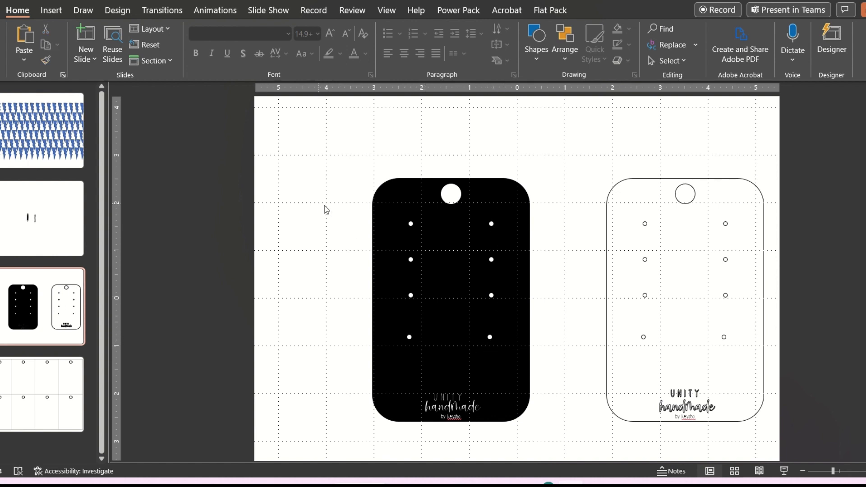
{"action": "left_click_drag", "start_coordinate": [319, 203], "coordinate": [553, 370]}
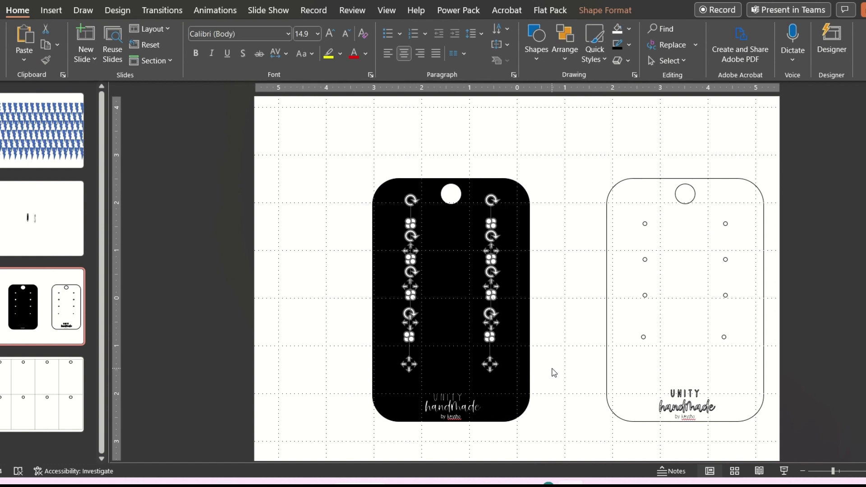
{"action": "left_click", "coordinate": [63, 387]}
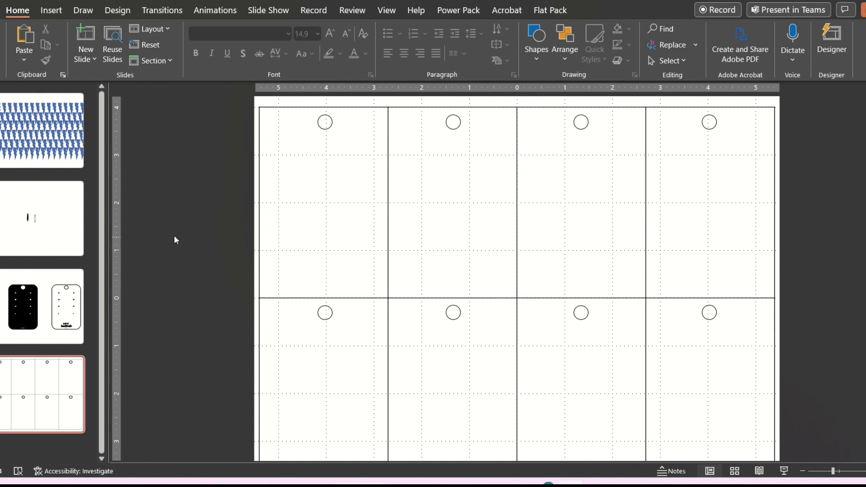
{"action": "left_click", "coordinate": [171, 212]}
{"action": "key", "text": "ctrl+v"}
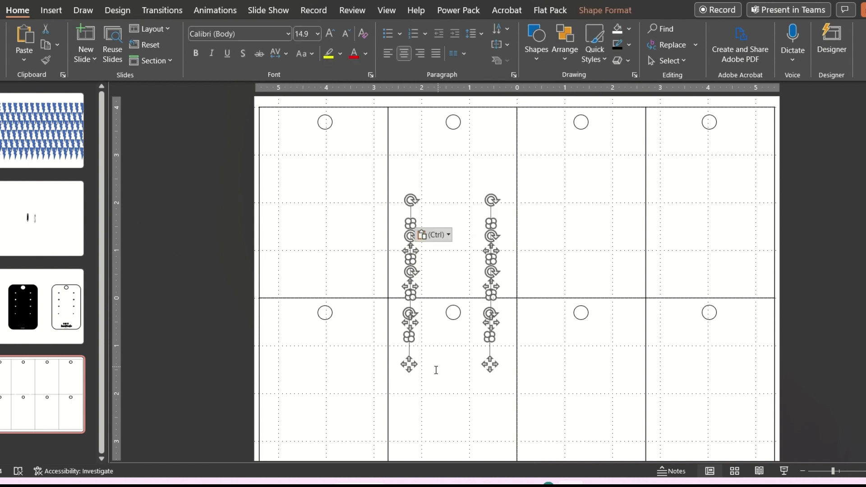
{"action": "left_click_drag", "start_coordinate": [409, 363], "coordinate": [265, 284]}
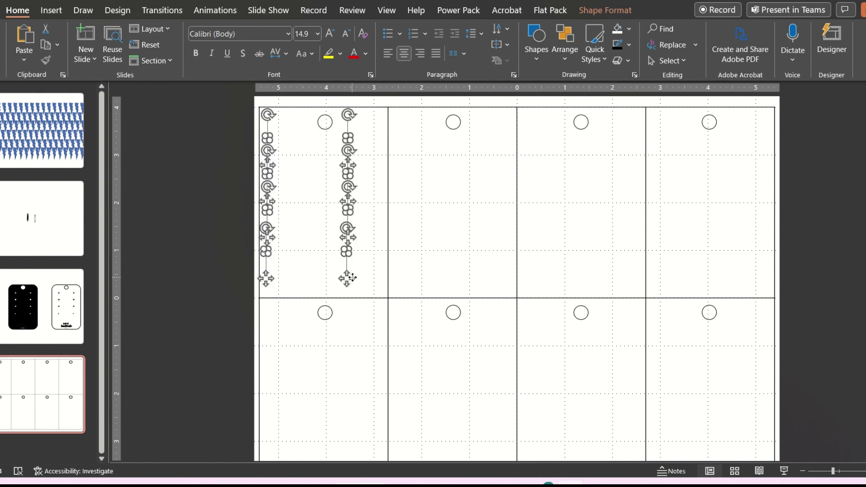
{"action": "left_click_drag", "start_coordinate": [347, 277], "coordinate": [362, 280]}
Step: Give the eight small holes in the first card a black outline
{"action": "left_click", "coordinate": [613, 12]}
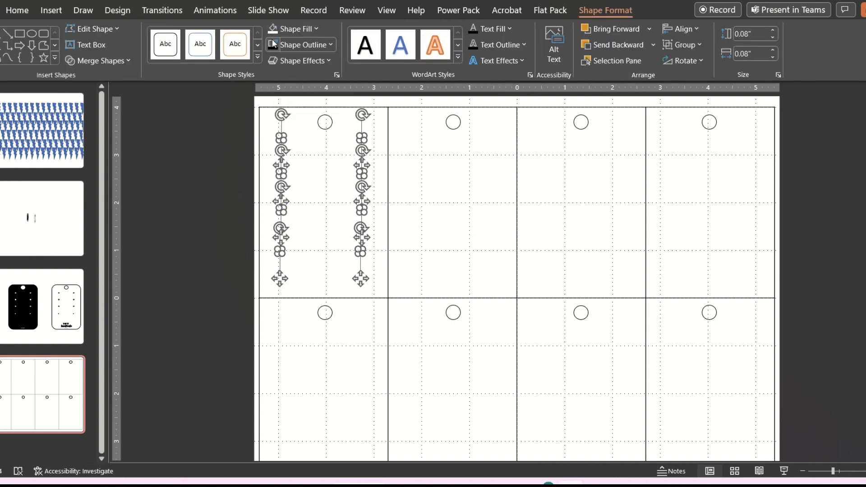
{"action": "left_click", "coordinate": [290, 24]}
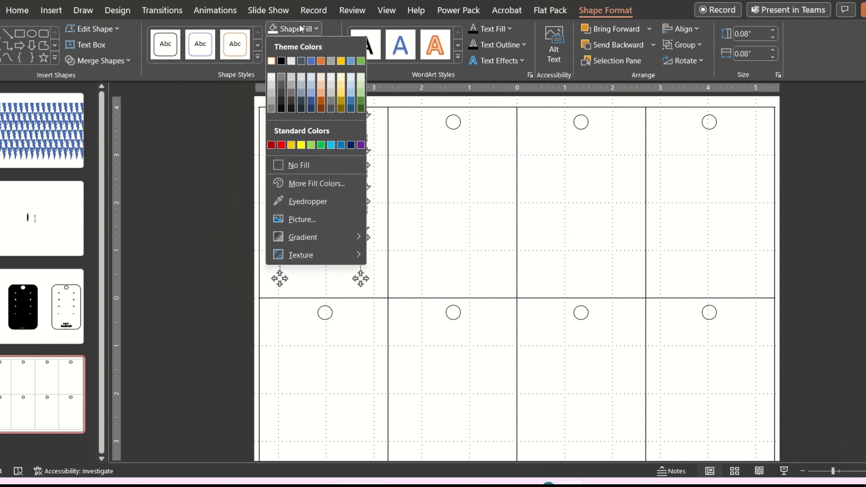
{"action": "left_click", "coordinate": [299, 25]}
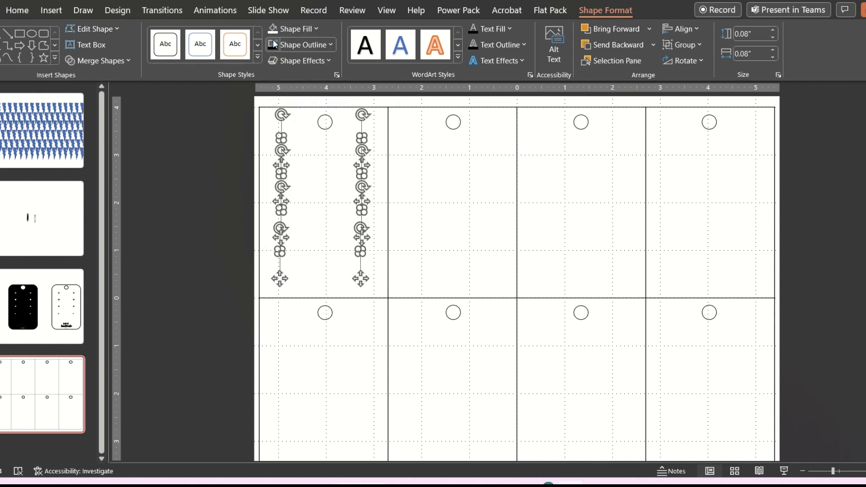
{"action": "left_click", "coordinate": [226, 137]}
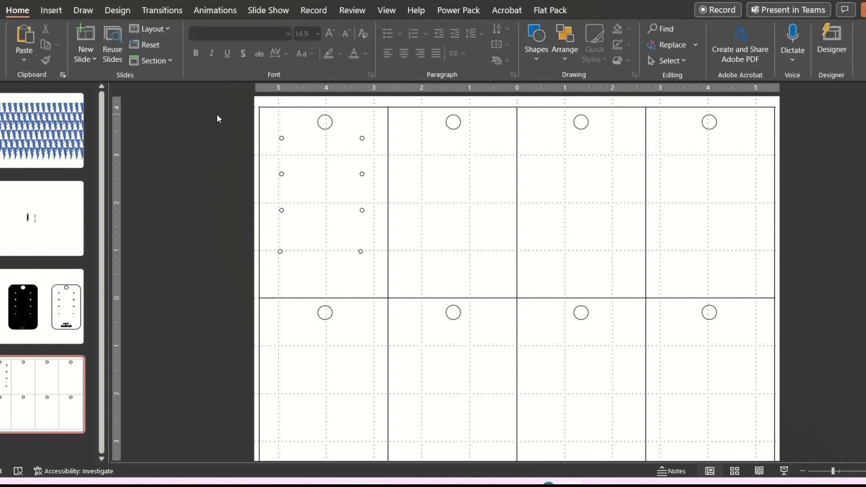
Step: Move the eight small holes sideways so both columns sit evenly around the hole circle in the first card
{"action": "left_click_drag", "start_coordinate": [226, 124], "coordinate": [368, 282]}
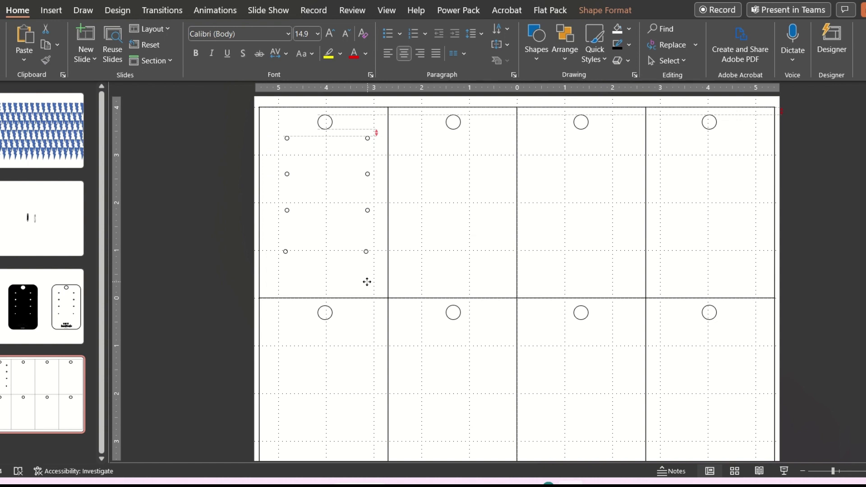
{"action": "left_click_drag", "start_coordinate": [367, 282], "coordinate": [367, 282]}
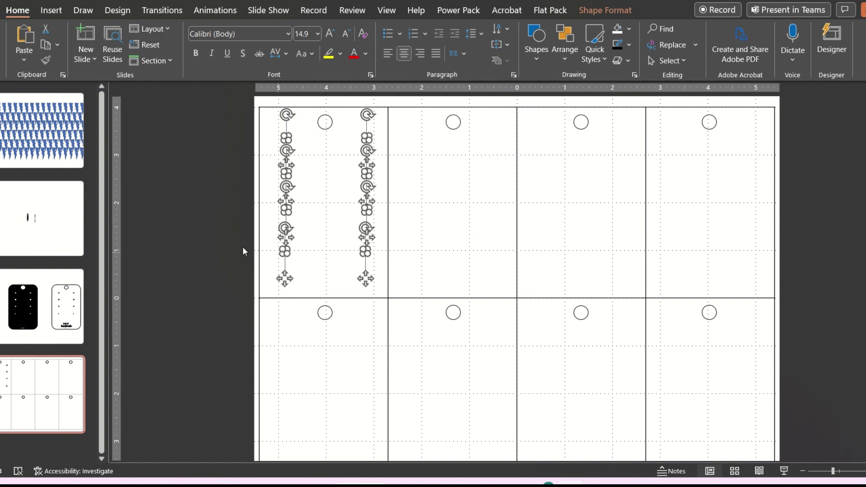
{"action": "left_click", "coordinate": [200, 239]}
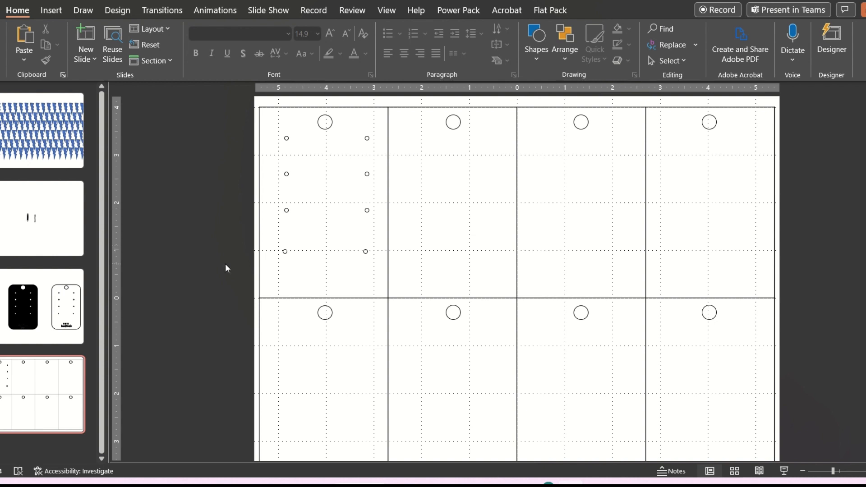
Step: Delete the lowest pair of small holes in the first card and move the remaining six holes lower, away from the hole circle
{"action": "left_click", "coordinate": [284, 252]}
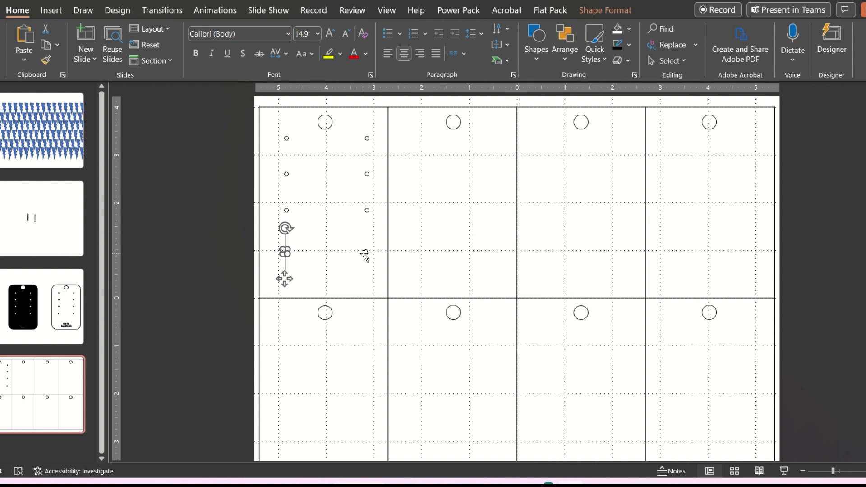
{"action": "key", "text": "Delete"}
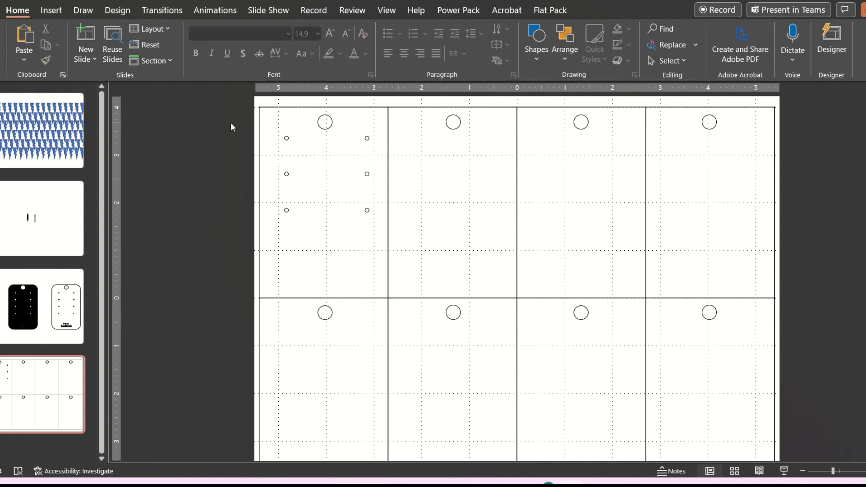
{"action": "left_click_drag", "start_coordinate": [231, 123], "coordinate": [367, 273]}
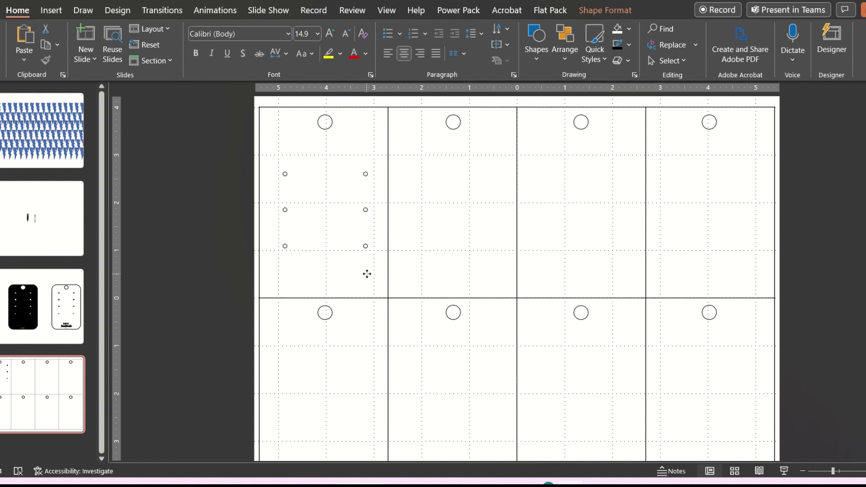
{"action": "left_click_drag", "start_coordinate": [367, 273], "coordinate": [368, 273]}
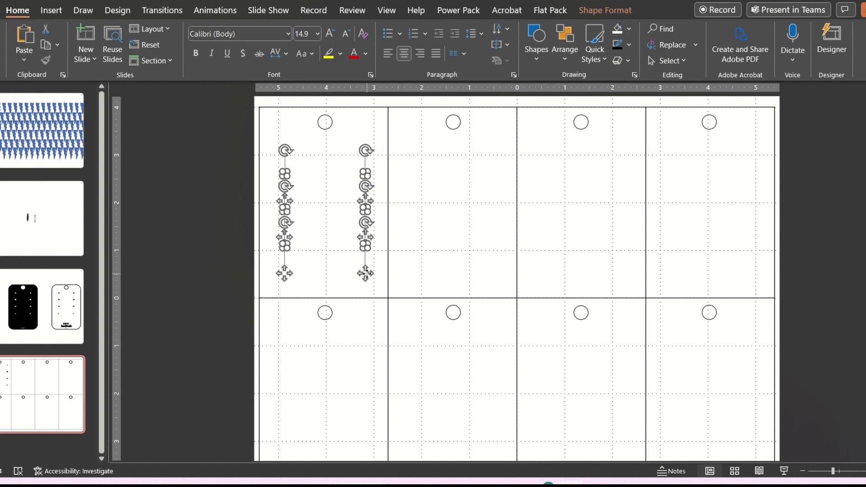
{"action": "left_click", "coordinate": [181, 201]}
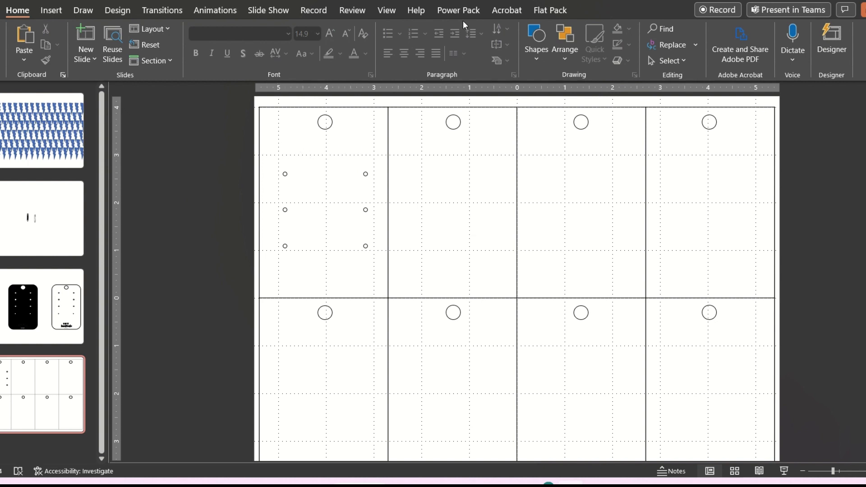
{"action": "left_click", "coordinate": [468, 1]}
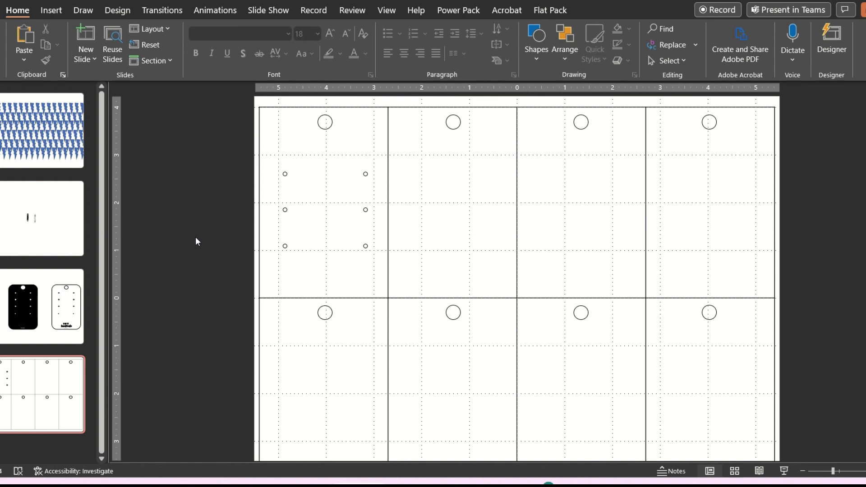
Step: Add a text box reading "Unity Handmade" between the hole circle and the small holes in the first card
{"action": "left_click", "coordinate": [54, 13]}
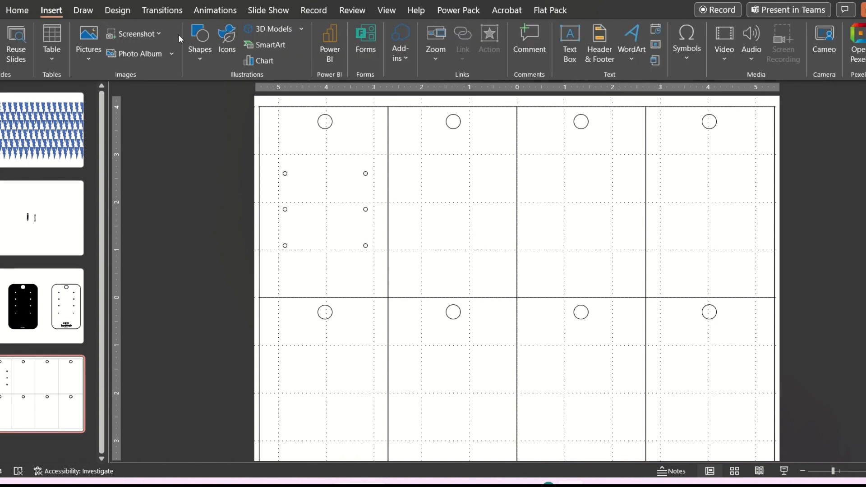
{"action": "left_click", "coordinate": [201, 58]}
{"action": "left_click", "coordinate": [195, 96]}
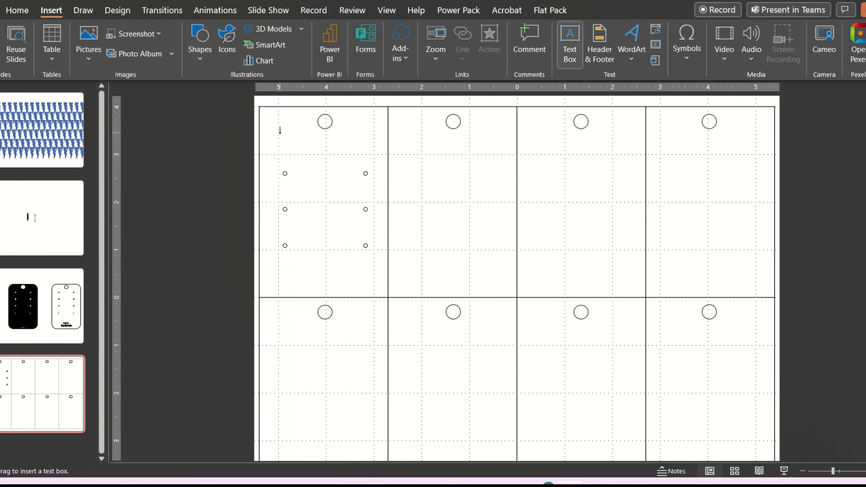
{"action": "left_click_drag", "start_coordinate": [277, 129], "coordinate": [374, 157]}
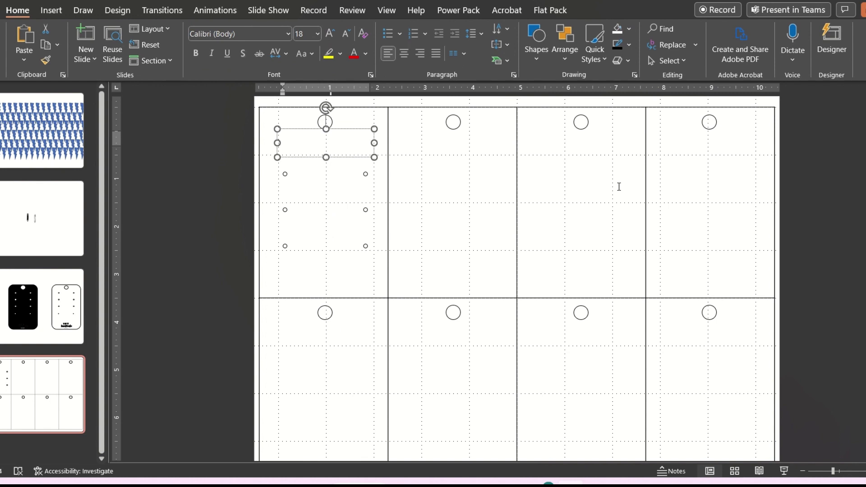
{"action": "type", "text": "Unity"}
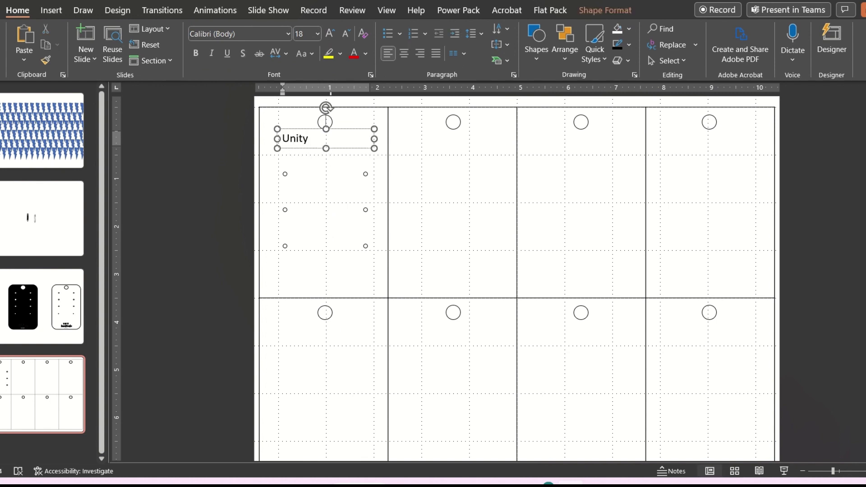
{"action": "type", "text": " Handmade"}
Step: Align the "Unity Handmade" text box horizontally with the hole circle and centre its text
{"action": "left_click_drag", "start_coordinate": [315, 149], "coordinate": [313, 149]}
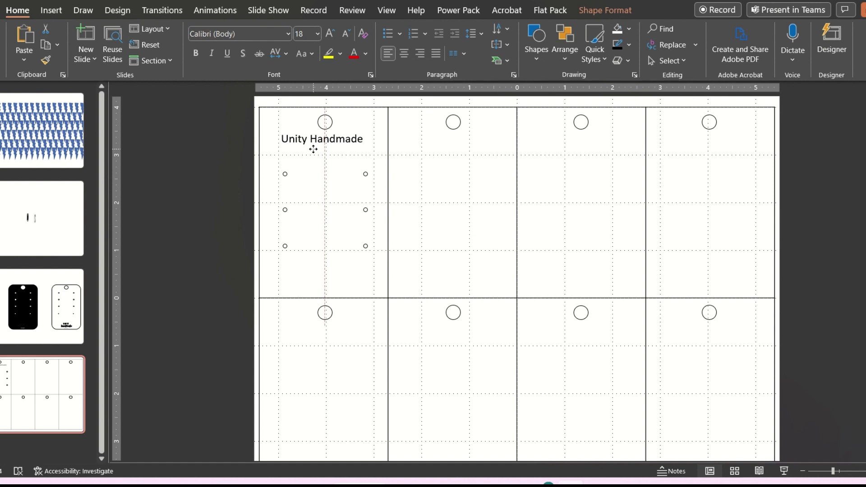
{"action": "left_click_drag", "start_coordinate": [313, 149], "coordinate": [312, 149]}
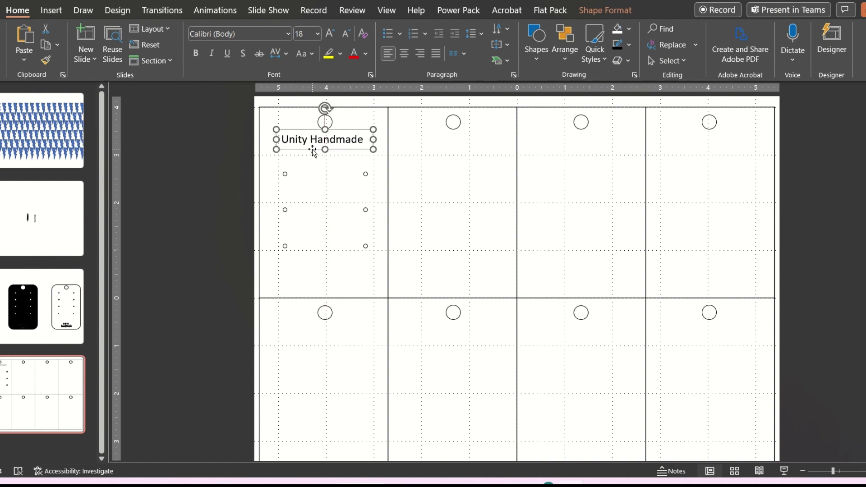
{"action": "left_click", "coordinate": [405, 54]}
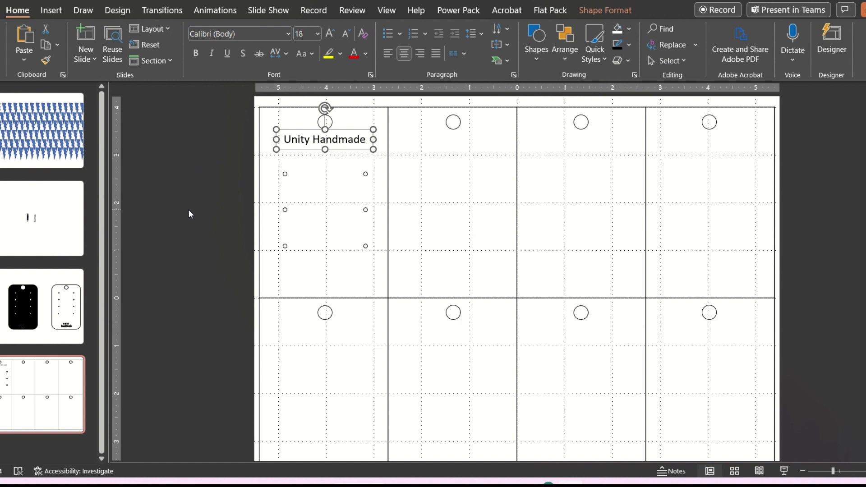
Step: Try the Arial font on the "Unity Handmade" text
{"action": "left_click", "coordinate": [289, 34]}
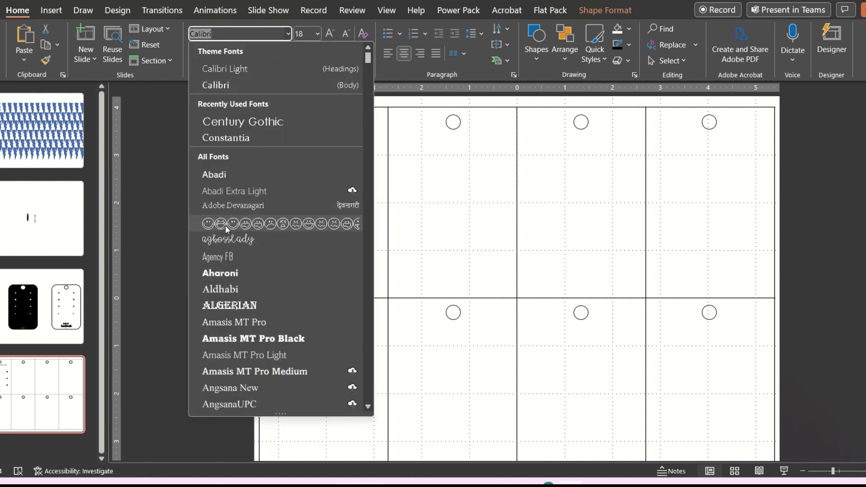
{"action": "scroll", "coordinate": [225, 225], "scroll_direction": "down", "scroll_amount": 5}
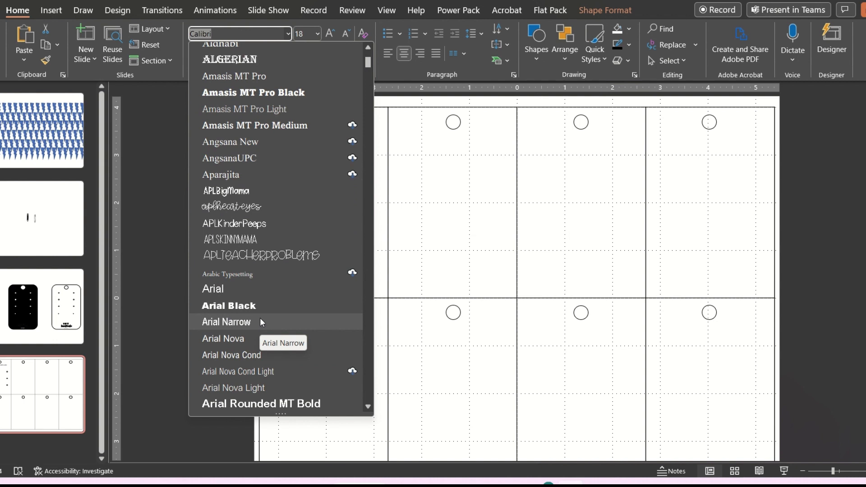
{"action": "left_click", "coordinate": [237, 290]}
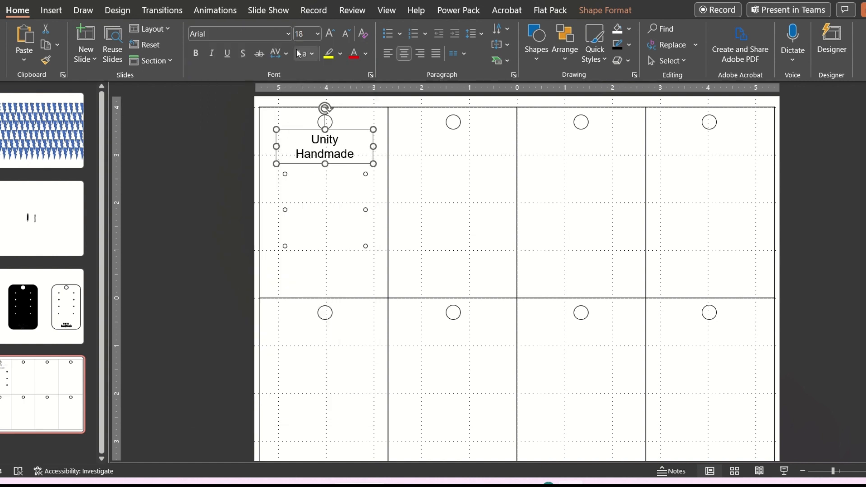
Step: Set the "Unity Handmade" text to the KAFarmField font and widen its box so the name fits on one line
{"action": "left_click", "coordinate": [288, 34]}
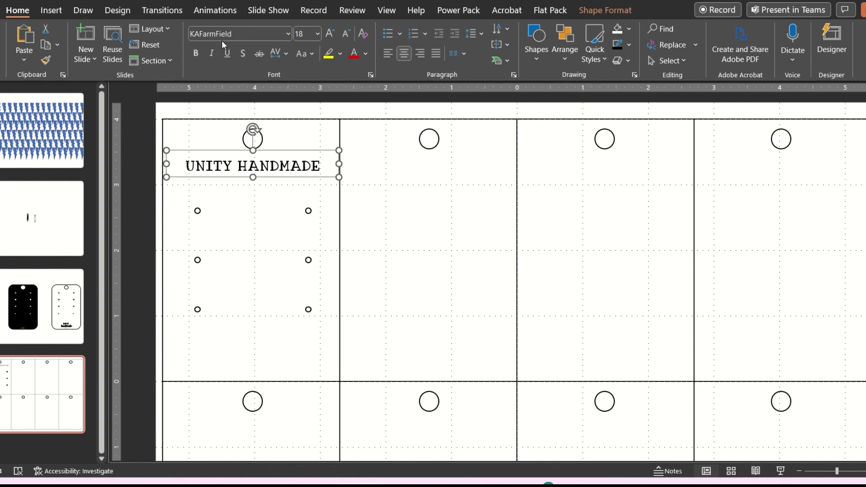
{"action": "left_click", "coordinate": [289, 33]}
{"action": "scroll", "coordinate": [282, 223], "scroll_direction": "down", "scroll_amount": 5}
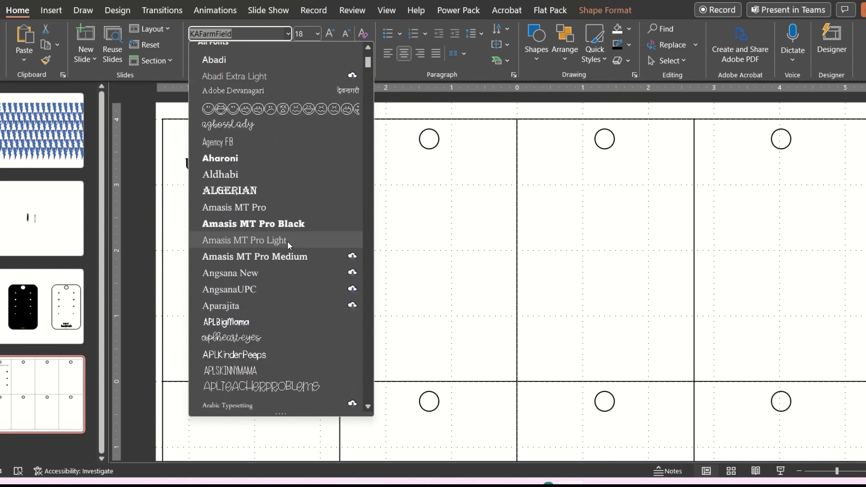
{"action": "scroll", "coordinate": [286, 247], "scroll_direction": "down", "scroll_amount": 10}
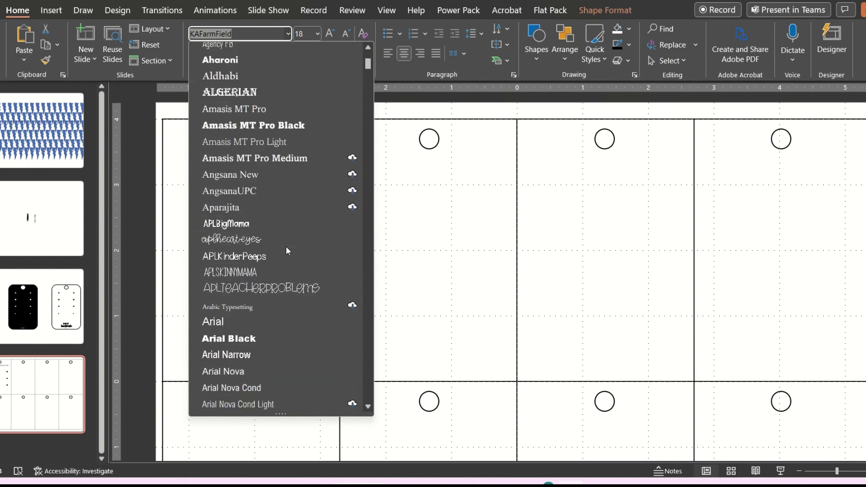
{"action": "left_click", "coordinate": [148, 213]}
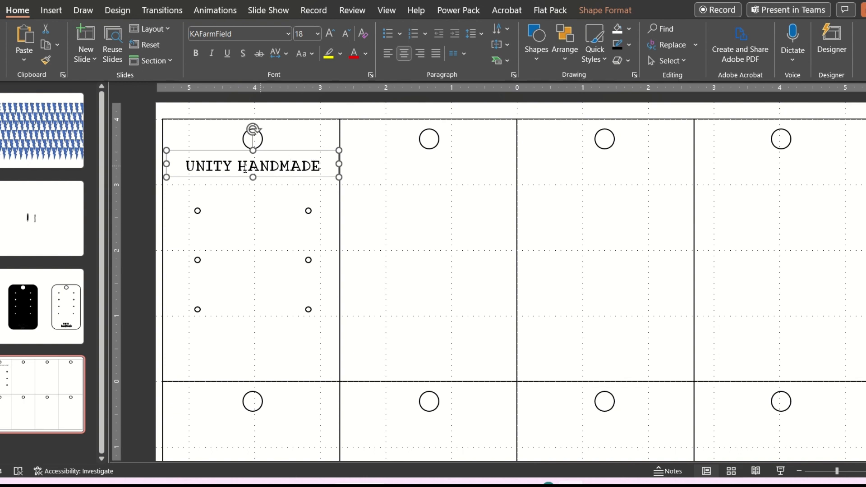
{"action": "left_click", "coordinate": [138, 238]}
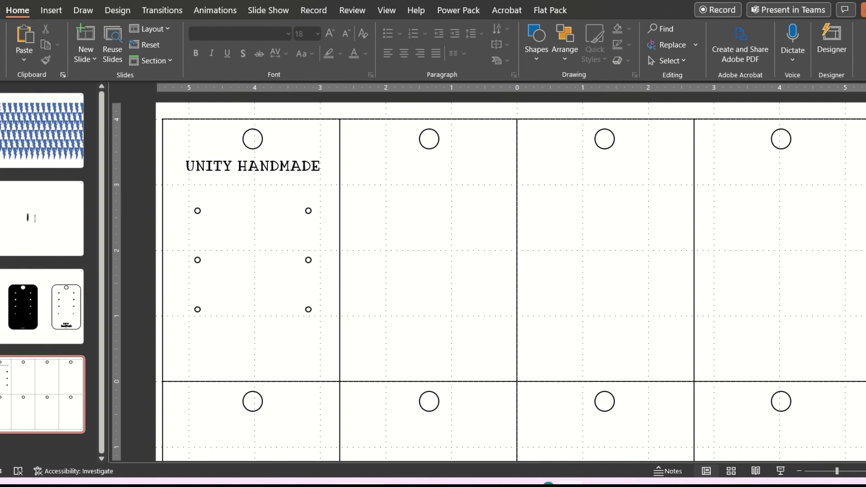
{"action": "key", "text": "XF86MonBrightnessUp"}
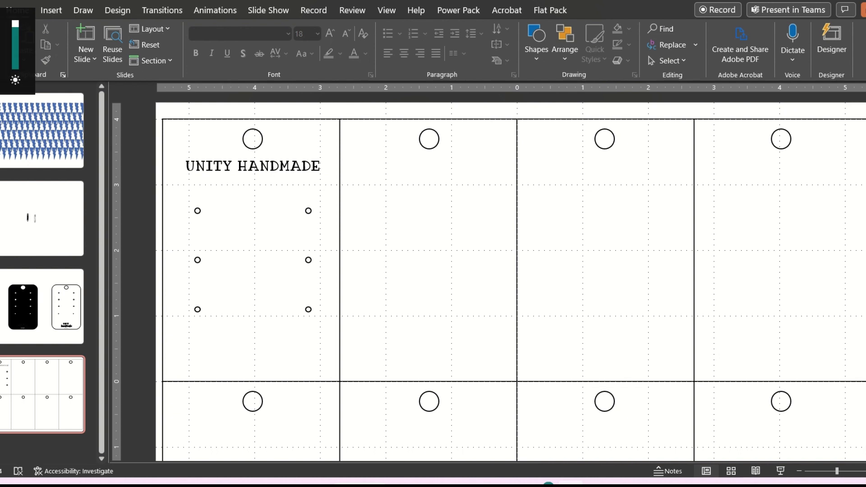
{"action": "left_click", "coordinate": [865, 471]}
{"action": "left_click", "coordinate": [865, 471]}
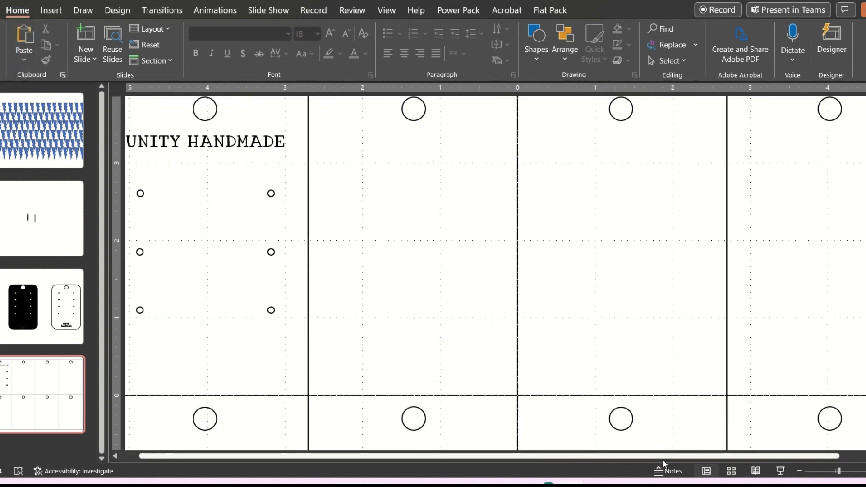
{"action": "scroll", "coordinate": [511, 464], "scroll_direction": "left", "scroll_amount": 2}
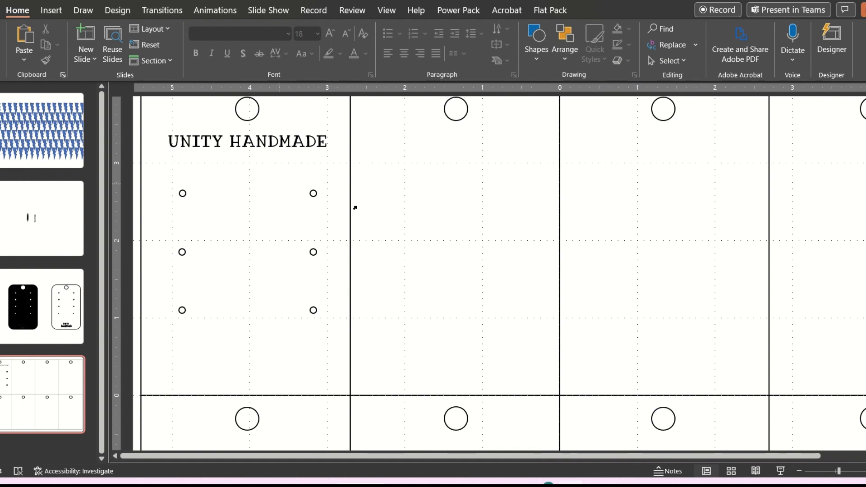
{"action": "left_click", "coordinate": [799, 472]}
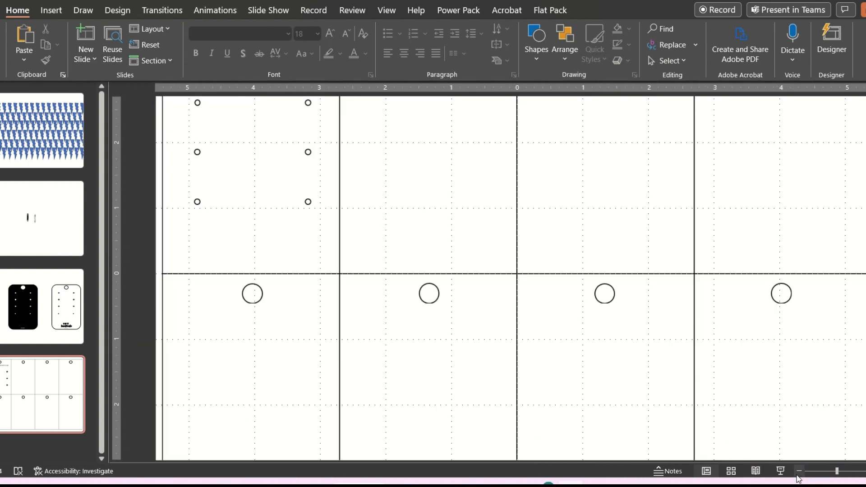
Step: Copy the "UNITY HANDMADE" text box and place the duplicate centred below the six small holes in the first card
{"action": "scroll", "coordinate": [457, 300], "scroll_direction": "up", "scroll_amount": 2}
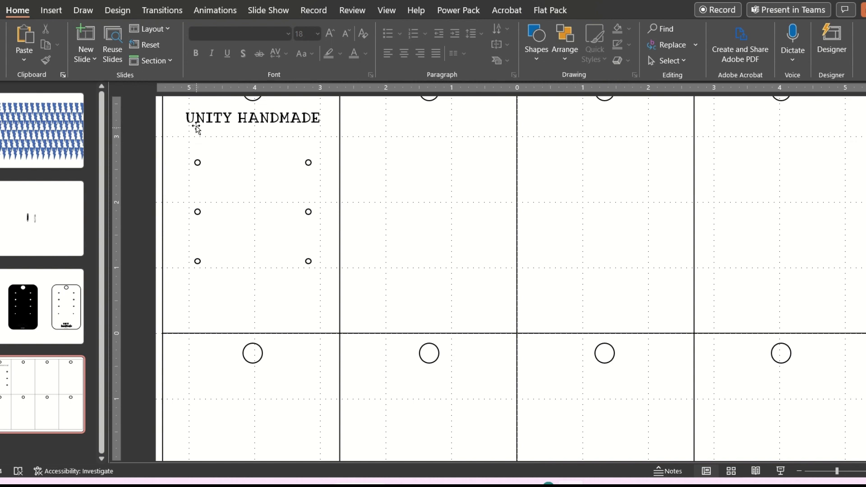
{"action": "left_click", "coordinate": [281, 118]}
{"action": "key", "text": "Escape"}
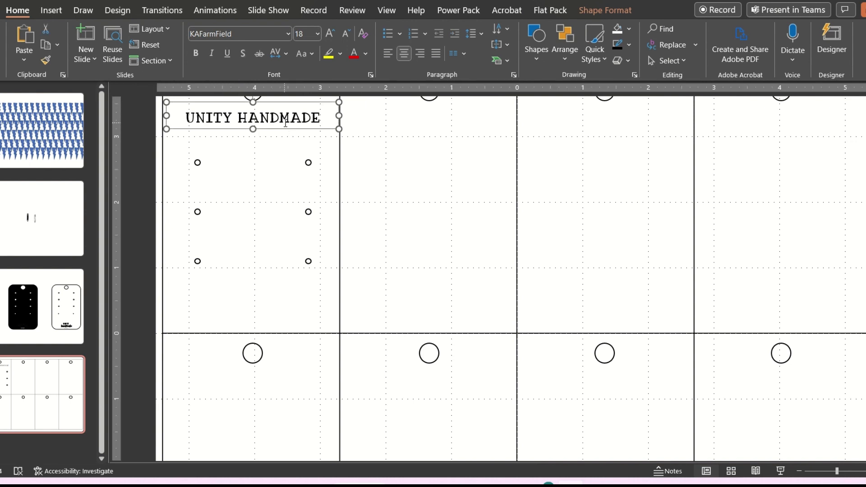
{"action": "key", "text": "ctrl+v"}
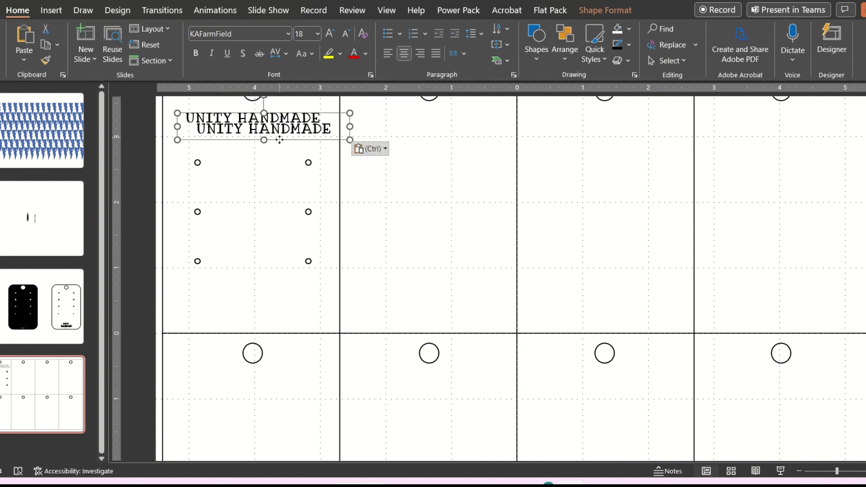
{"action": "left_click_drag", "start_coordinate": [286, 122], "coordinate": [267, 304]}
Step: Set the font size of the lower "UNITY HANDMADE" text to 14
{"action": "left_click", "coordinate": [319, 296]}
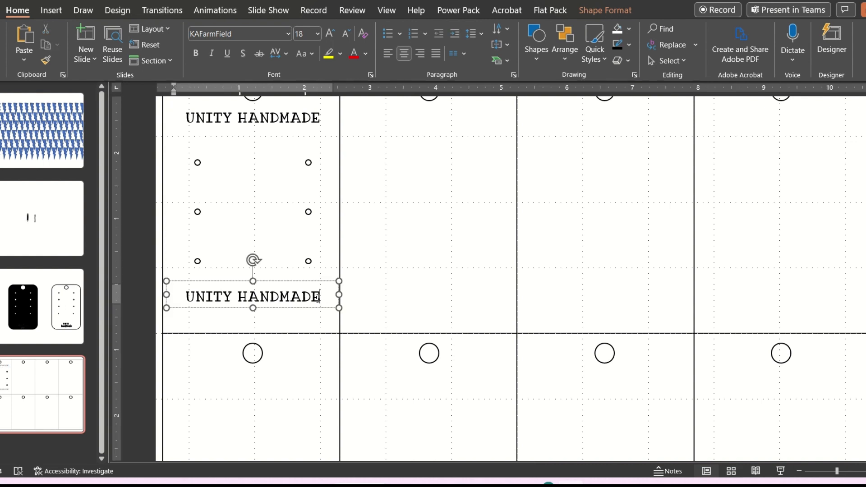
{"action": "left_click_drag", "start_coordinate": [320, 297], "coordinate": [186, 297]}
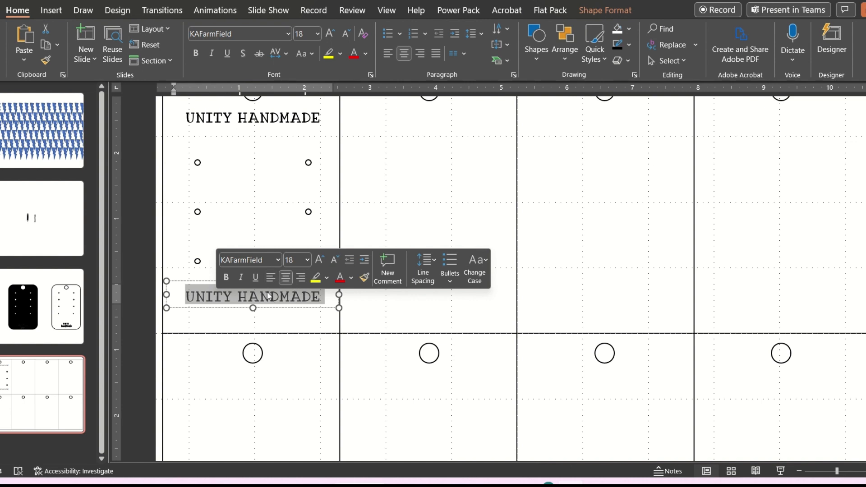
{"action": "left_click", "coordinate": [318, 35]}
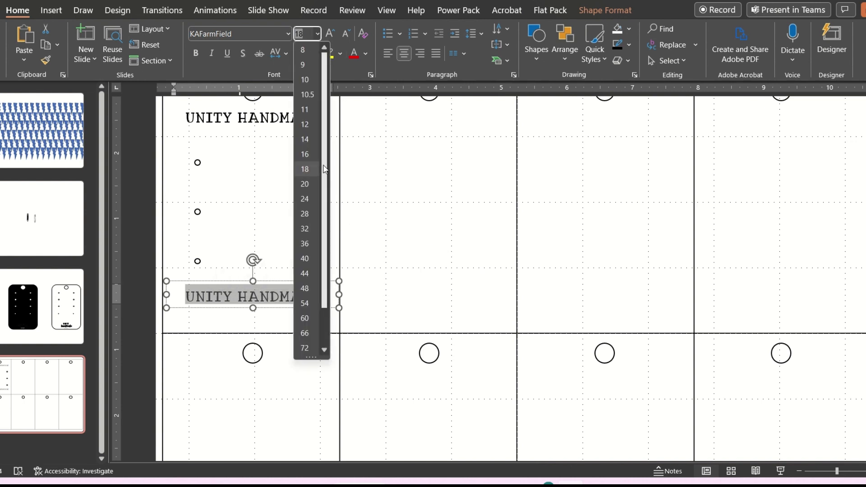
{"action": "left_click", "coordinate": [312, 140]}
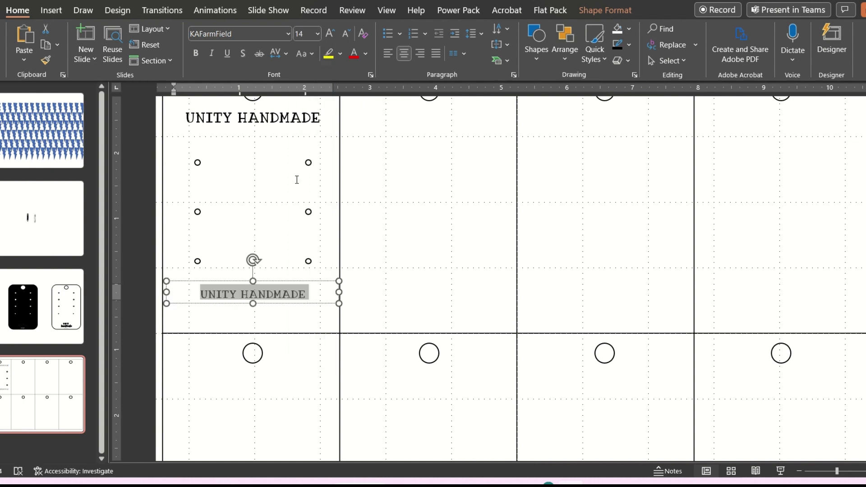
Step: Add a second line reading "ON SHOP MY PORCH.COM" beneath the lower "UNITY HANDMADE" text in the first card
{"action": "left_click", "coordinate": [306, 295]}
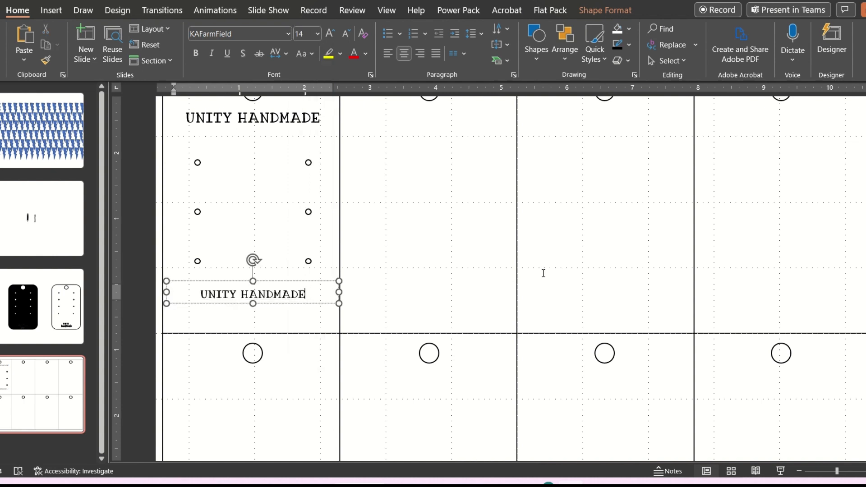
{"action": "key", "text": "Return"}
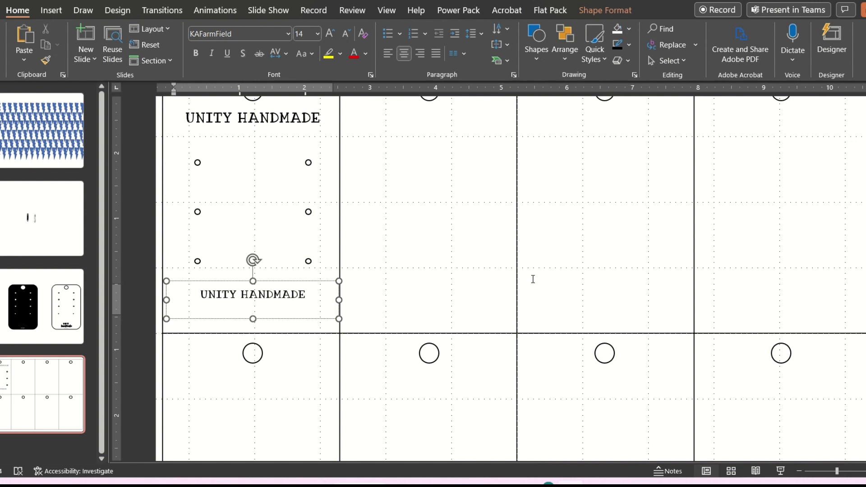
{"action": "type", "text": "ON SHOP MY "}
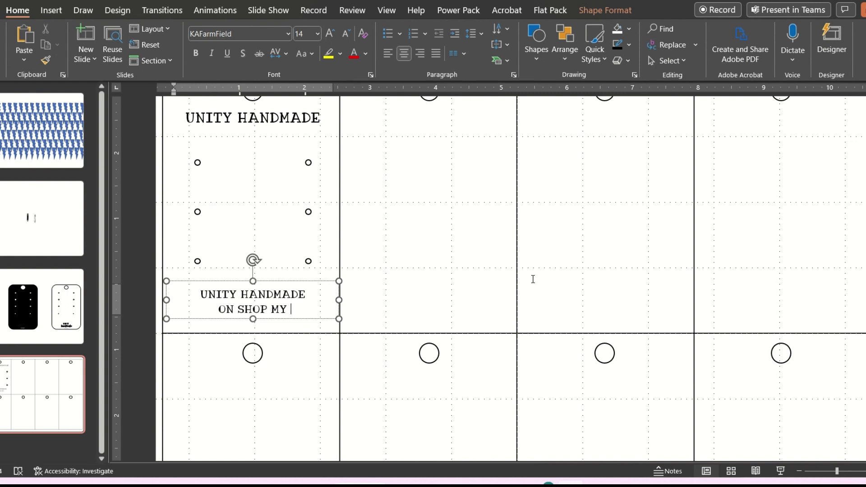
{"action": "type", "text": "PORCH"}
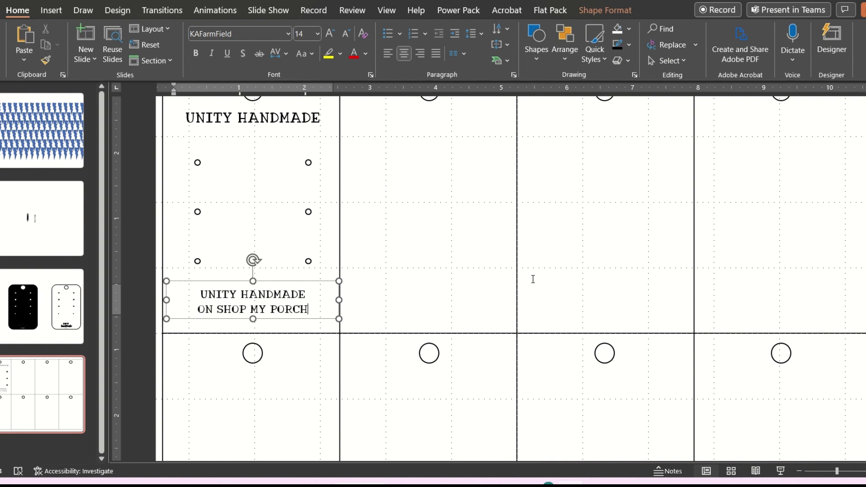
{"action": "type", "text": ".COM"}
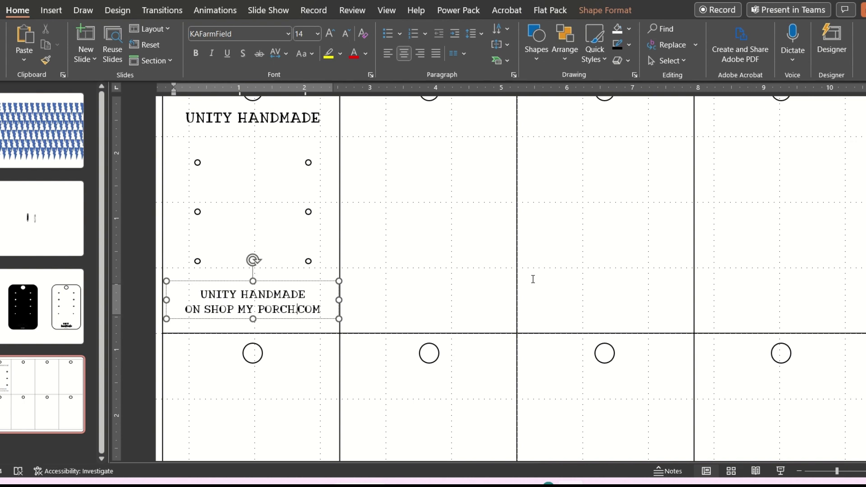
Step: Remove the spaces within the web address so the second line reads "ON SHOPMYPORCH.COM"
{"action": "key", "text": "Left"}
{"action": "key", "text": "Left"}
{"action": "key", "text": "Left"}
{"action": "key", "text": "Left"}
{"action": "key", "text": "Left"}
{"action": "key", "text": "BackSpace"}
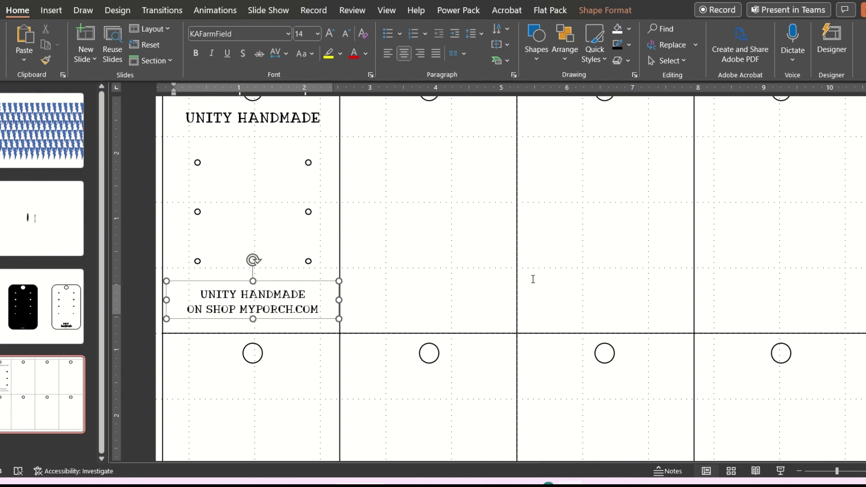
{"action": "key", "text": "Left"}
{"action": "key", "text": "BackSpace"}
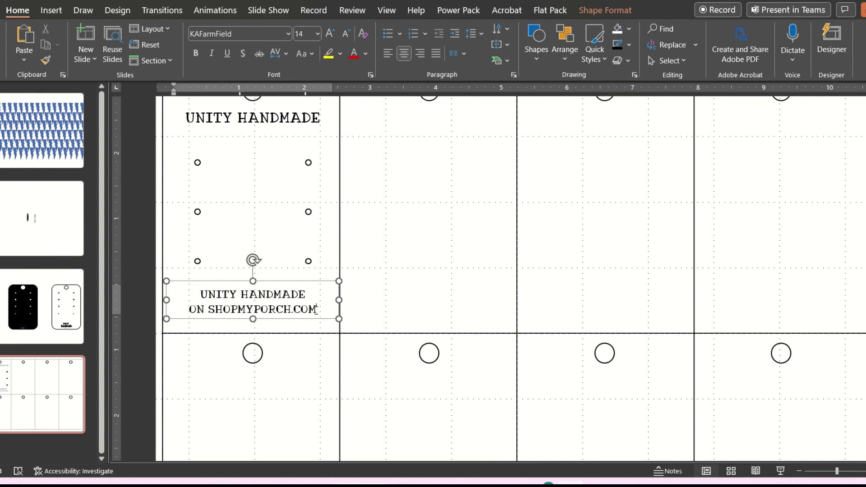
Step: Set the "ON SHOPMYPORCH.COM" line to font size 12 and move its text box down to just above the first card's lower border
{"action": "double_click", "coordinate": [277, 307]}
{"action": "triple_click", "coordinate": [199, 309]}
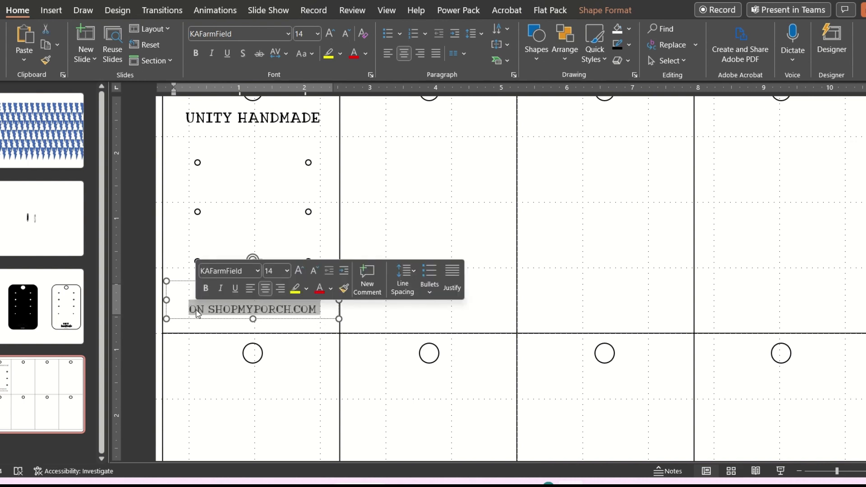
{"action": "left_click", "coordinate": [318, 35]}
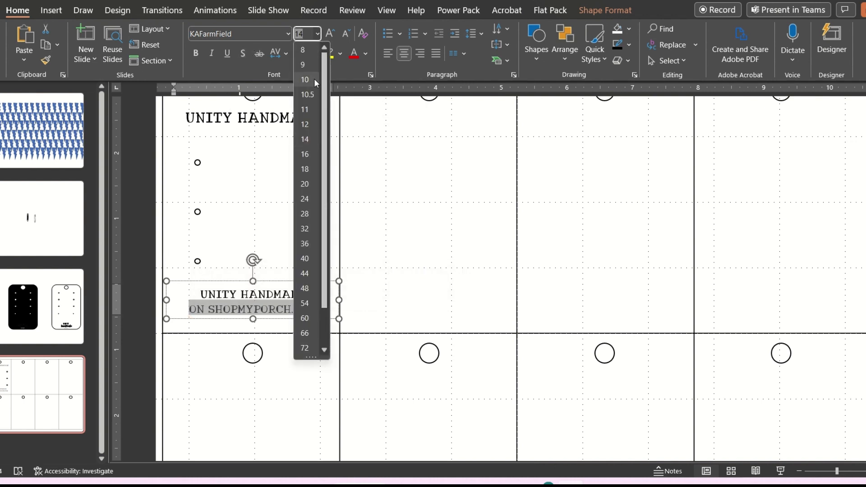
{"action": "left_click", "coordinate": [306, 127]}
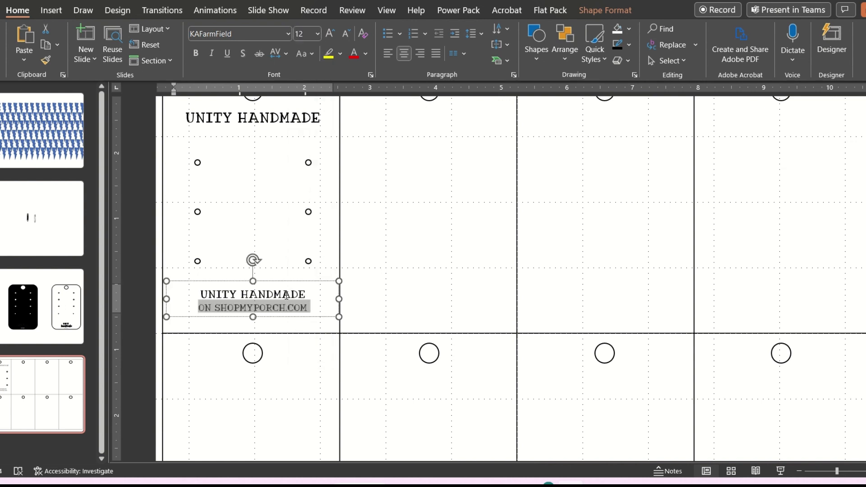
{"action": "left_click", "coordinate": [278, 286]}
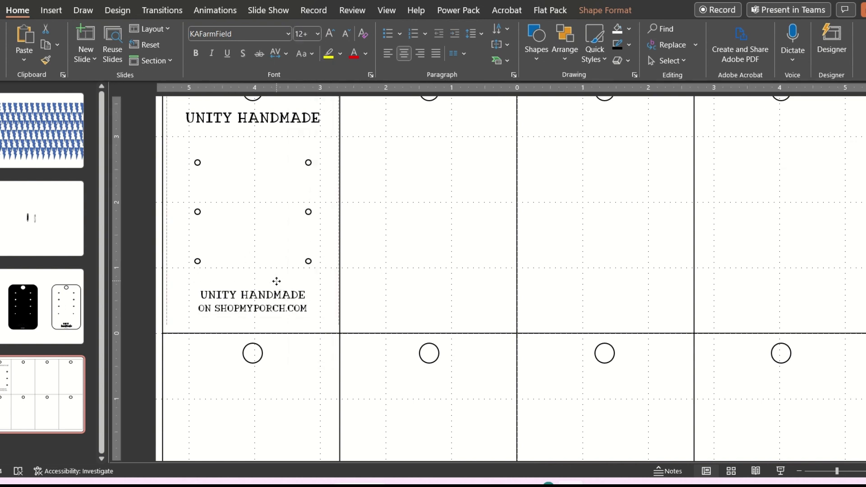
{"action": "left_click_drag", "start_coordinate": [277, 285], "coordinate": [278, 293]}
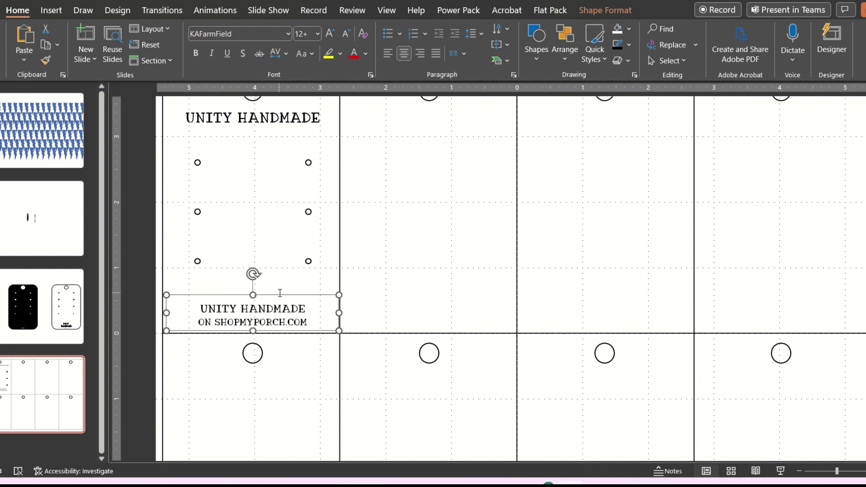
Step: Set the upper "UNITY HANDMADE" heading's character spacing to Loose and widen its box so the name fits on one line
{"action": "left_click", "coordinate": [260, 122]}
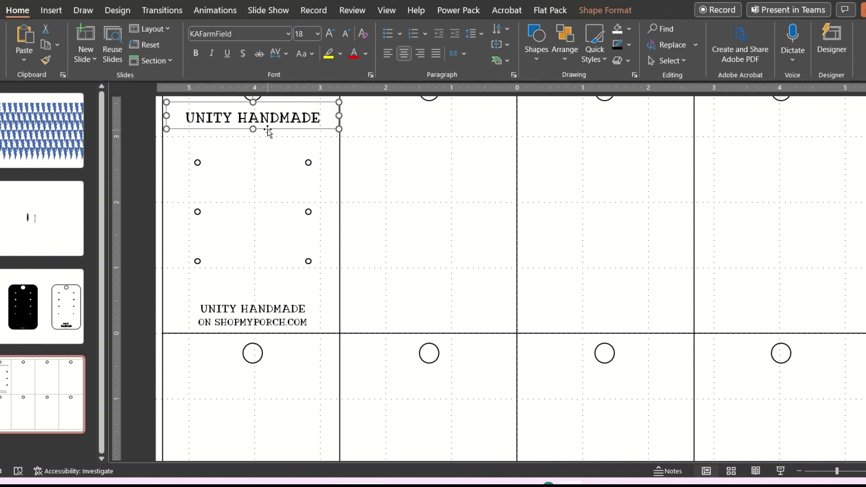
{"action": "left_click", "coordinate": [286, 55]}
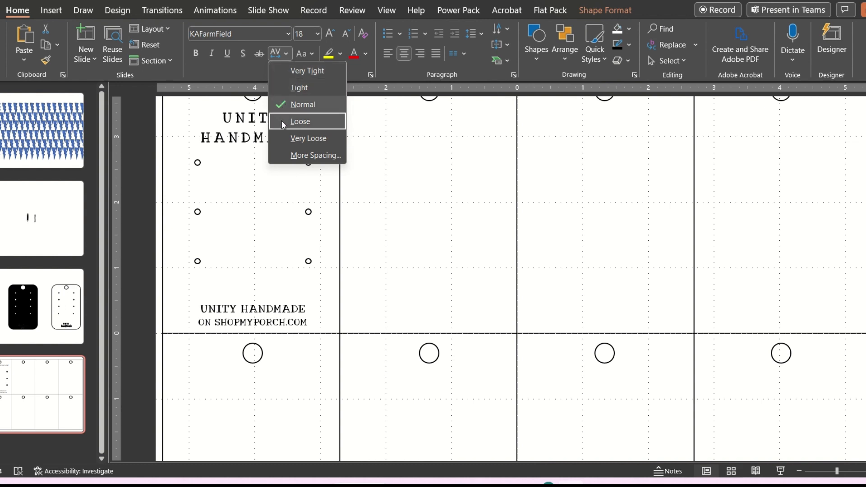
{"action": "left_click", "coordinate": [300, 121]}
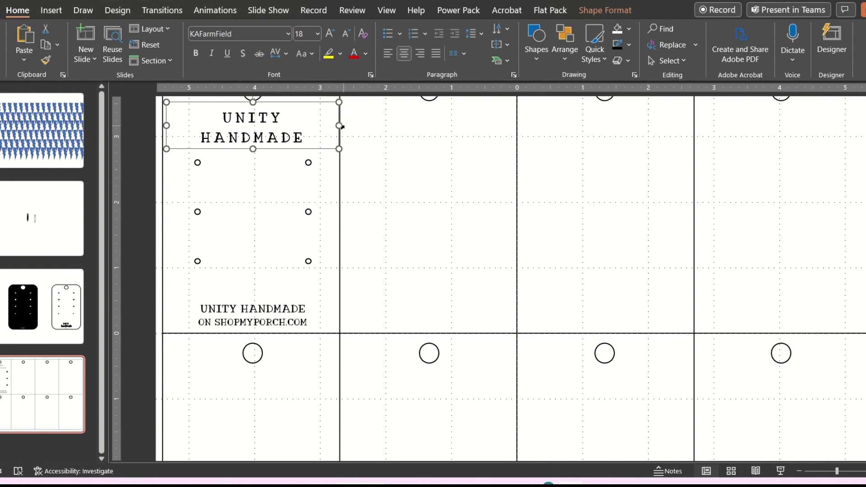
{"action": "left_click_drag", "start_coordinate": [340, 126], "coordinate": [313, 131]}
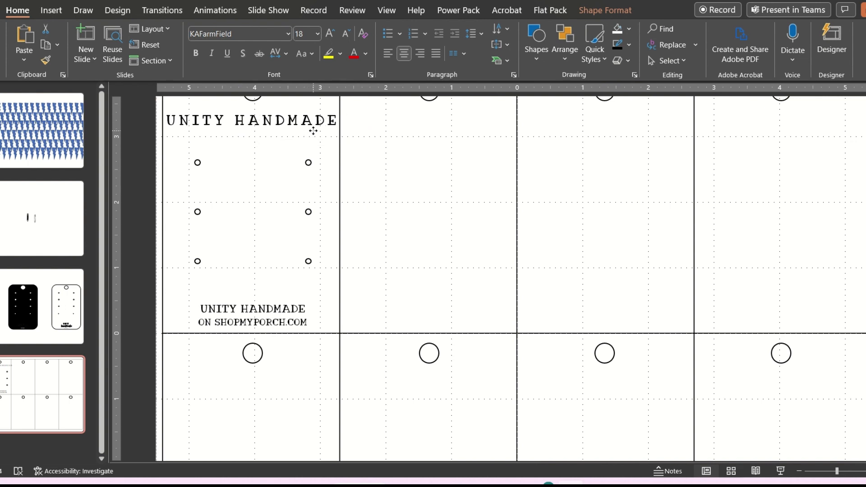
{"action": "left_click_drag", "start_coordinate": [314, 130], "coordinate": [313, 132]}
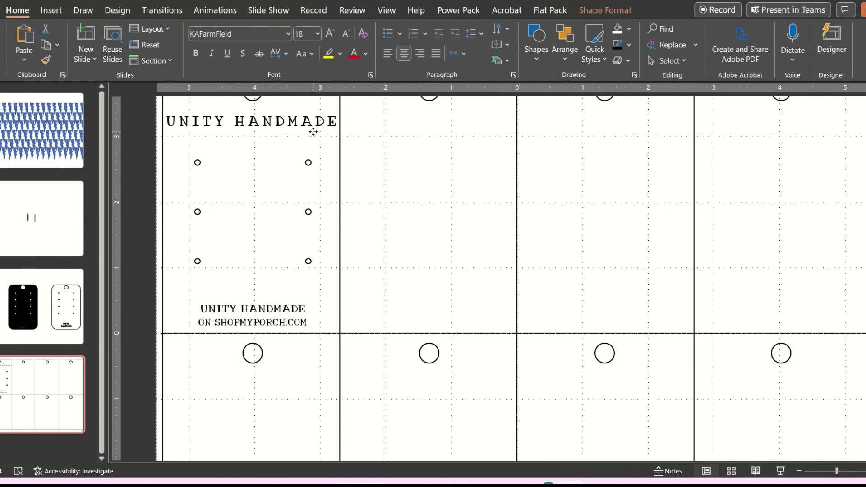
{"action": "left_click", "coordinate": [141, 179]}
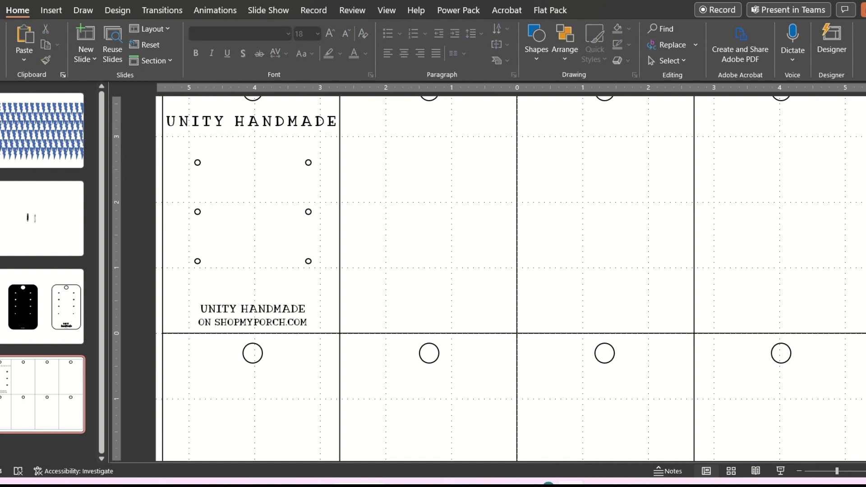
Step: Split the upper heading into two lines, "UNITY" above "HANDMADE", checking the card in the slide show
{"action": "left_click", "coordinate": [780, 471]}
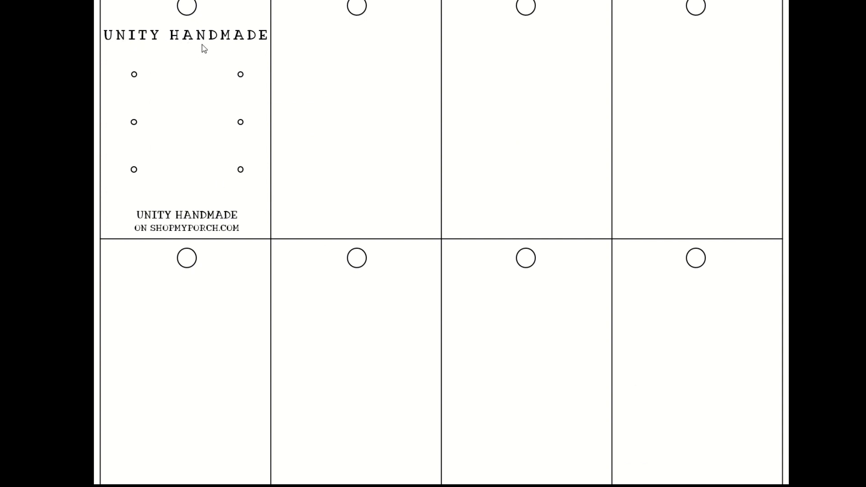
{"action": "key", "text": "Escape"}
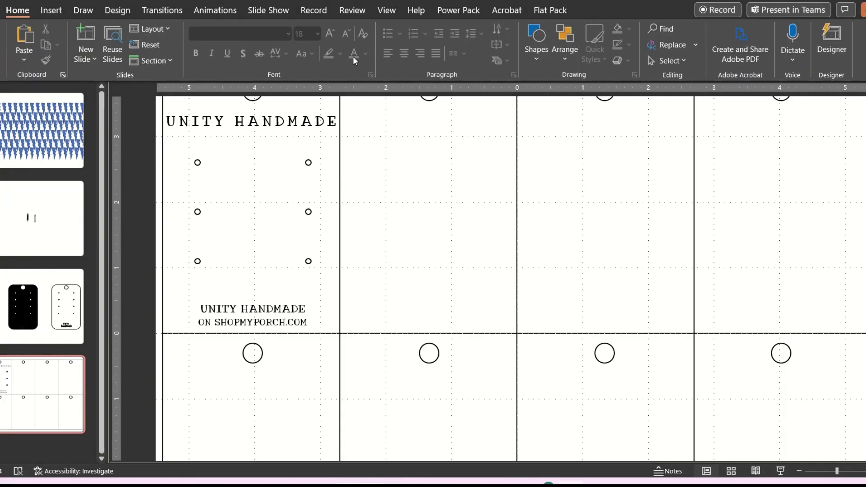
{"action": "left_click", "coordinate": [242, 124]}
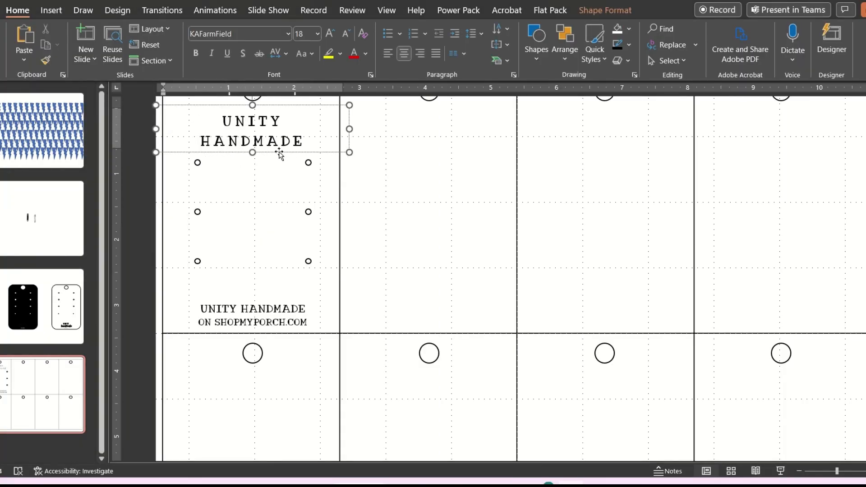
{"action": "left_click", "coordinate": [781, 471]}
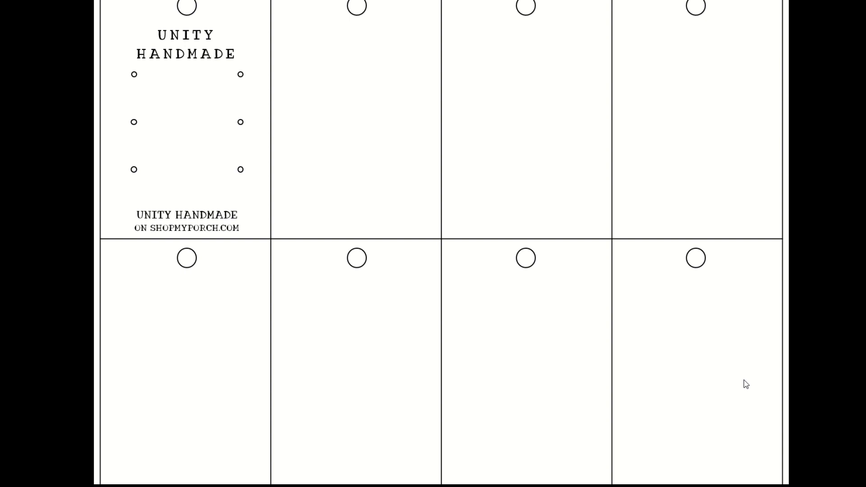
{"action": "key", "text": "Escape"}
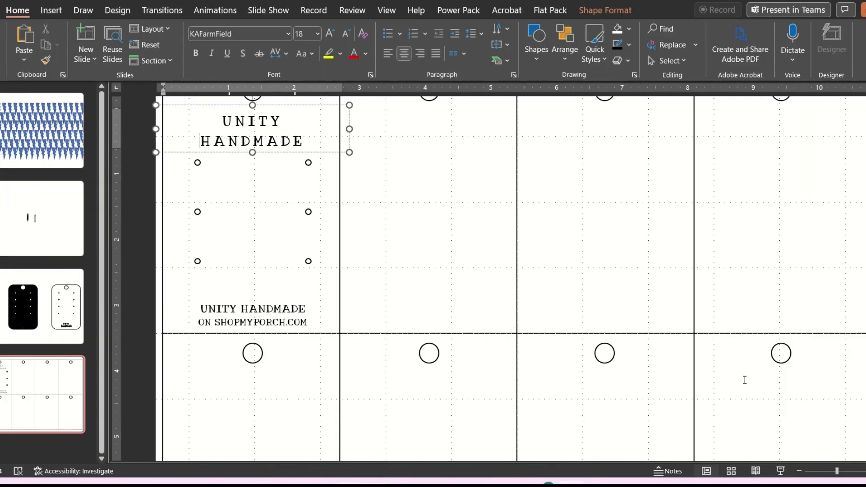
Step: Set the two-line heading's character spacing to Very Loose, nudge it up away from the small holes, and preview the slide
{"action": "left_click", "coordinate": [264, 152]}
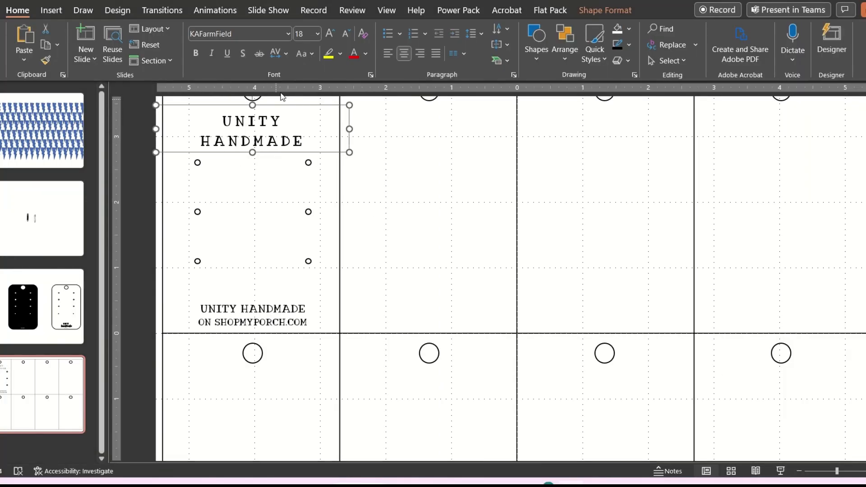
{"action": "left_click", "coordinate": [286, 53]}
{"action": "left_click", "coordinate": [324, 137]}
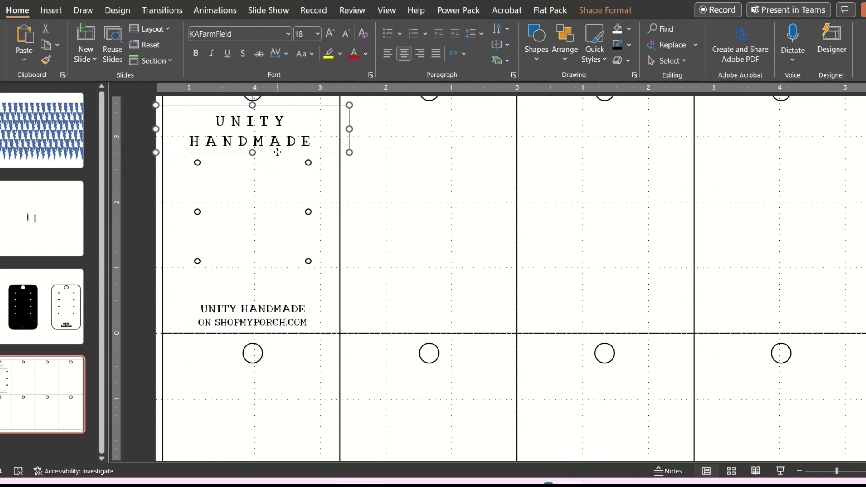
{"action": "left_click_drag", "start_coordinate": [280, 153], "coordinate": [276, 150]}
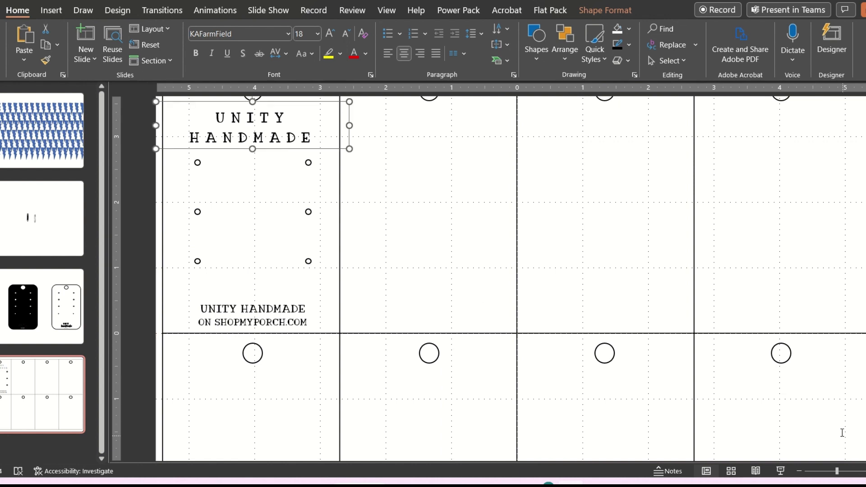
{"action": "left_click", "coordinate": [781, 471]}
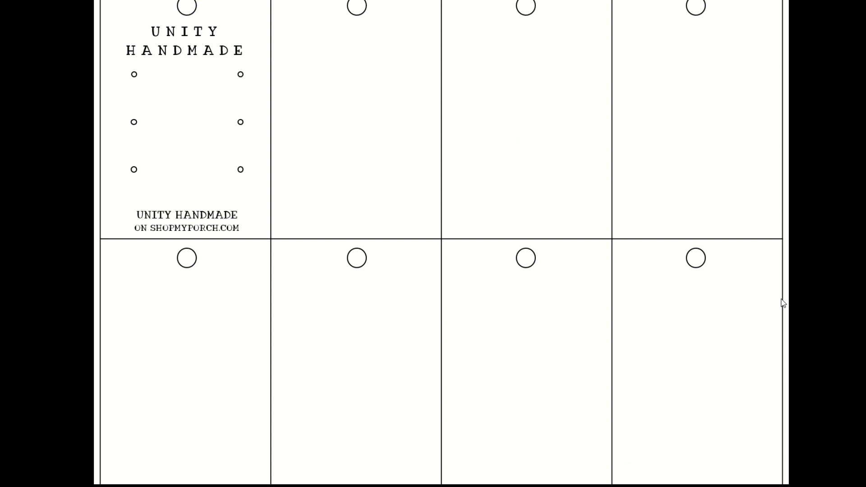
{"action": "key", "text": "Escape"}
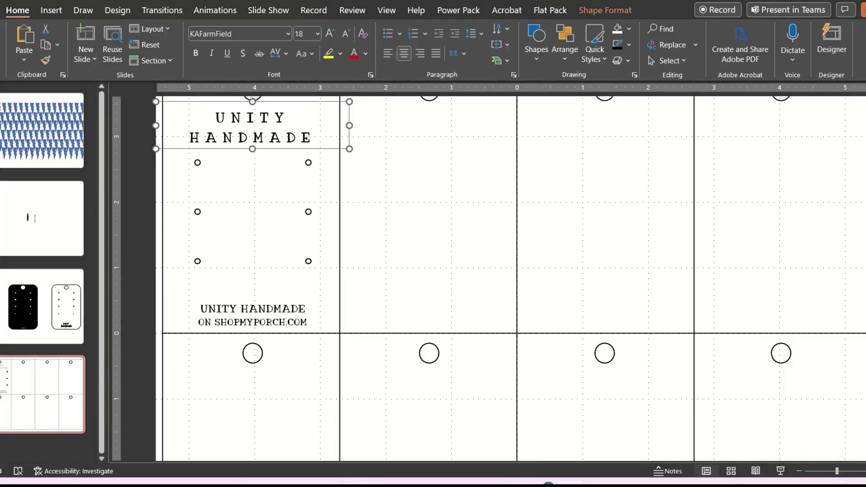
Step: Copy the first card's two text boxes and six small holes and place the duplicate in the second card of the top row
{"action": "left_click", "coordinate": [805, 471]}
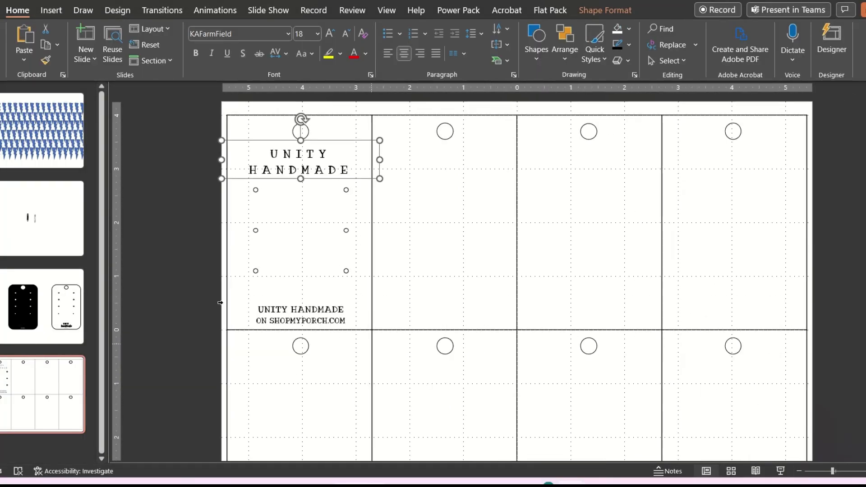
{"action": "left_click", "coordinate": [210, 223]}
{"action": "left_click_drag", "start_coordinate": [190, 104], "coordinate": [386, 342]}
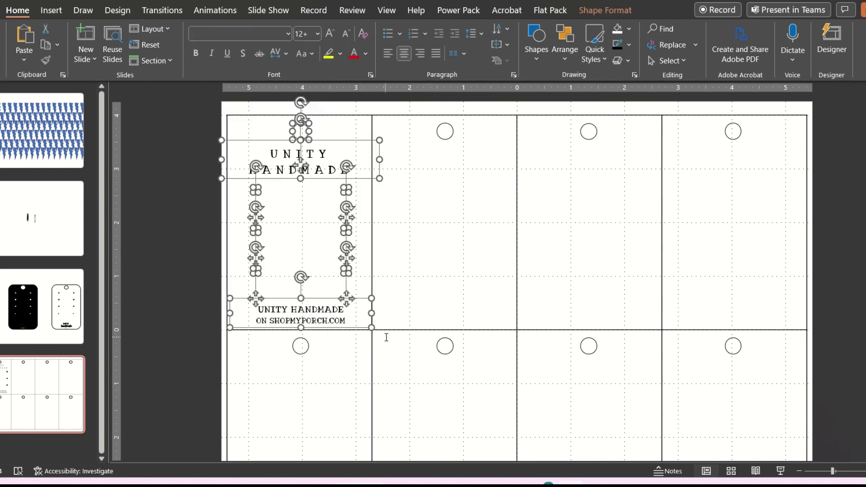
{"action": "left_click", "coordinate": [172, 225]}
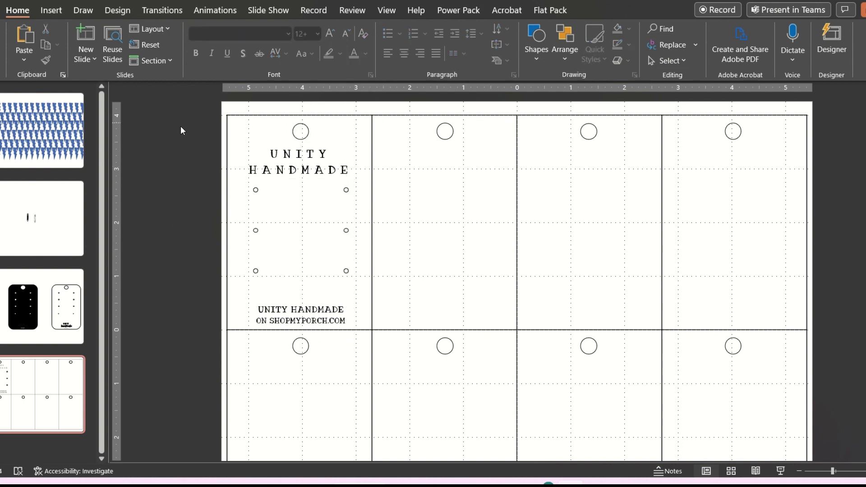
{"action": "left_click_drag", "start_coordinate": [170, 145], "coordinate": [401, 338]}
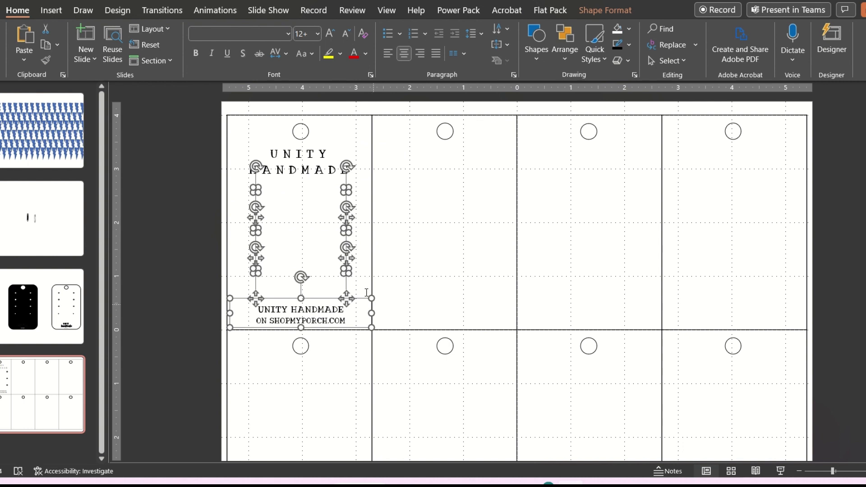
{"action": "left_click", "coordinate": [302, 157], "text": "shift"}
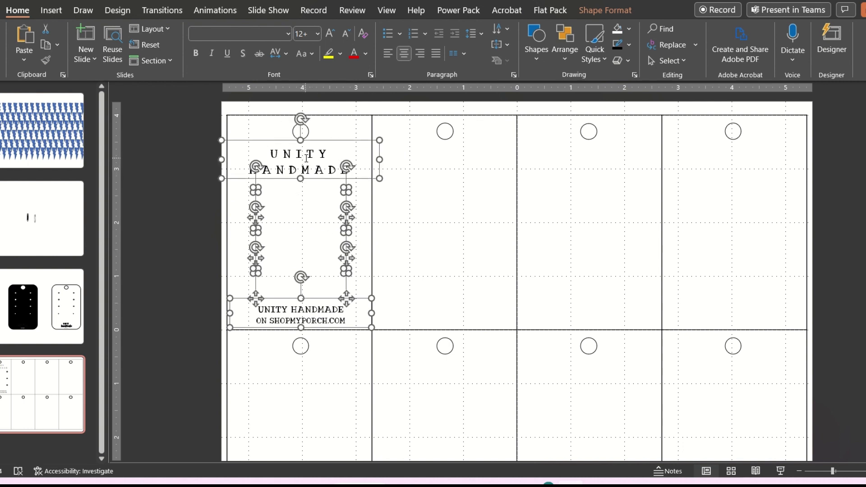
{"action": "key", "text": "ctrl+c"}
{"action": "key", "text": "ctrl+v"}
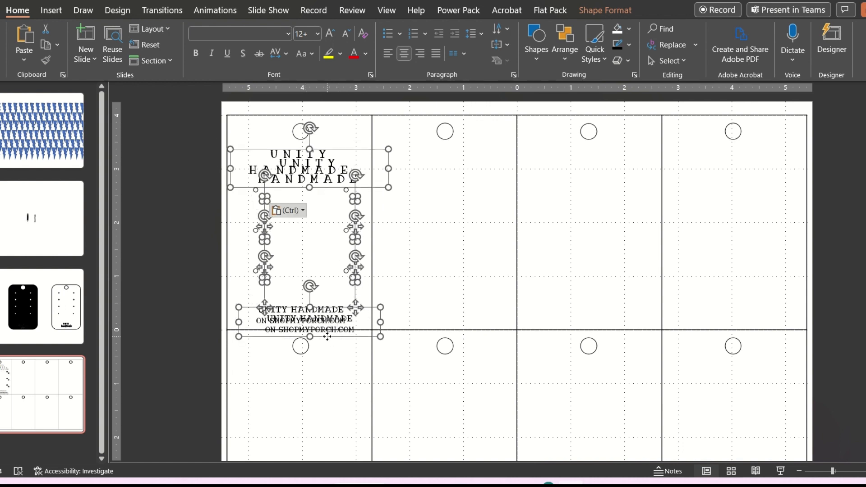
{"action": "left_click_drag", "start_coordinate": [328, 339], "coordinate": [461, 324]}
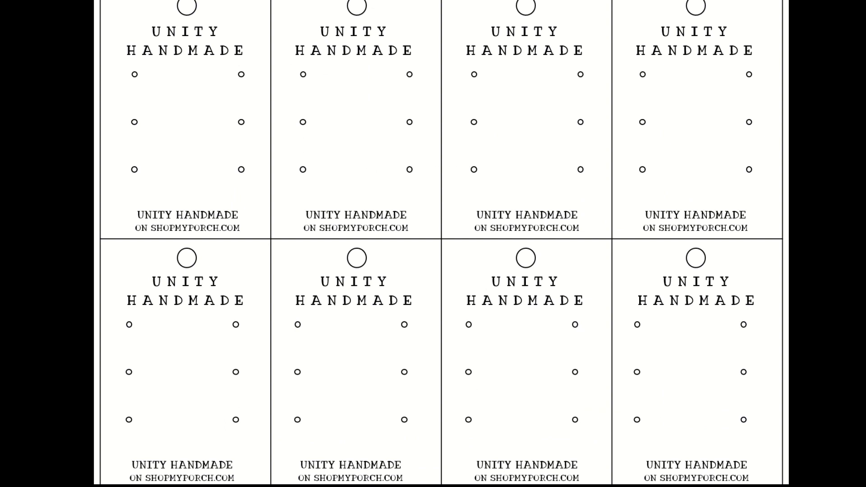
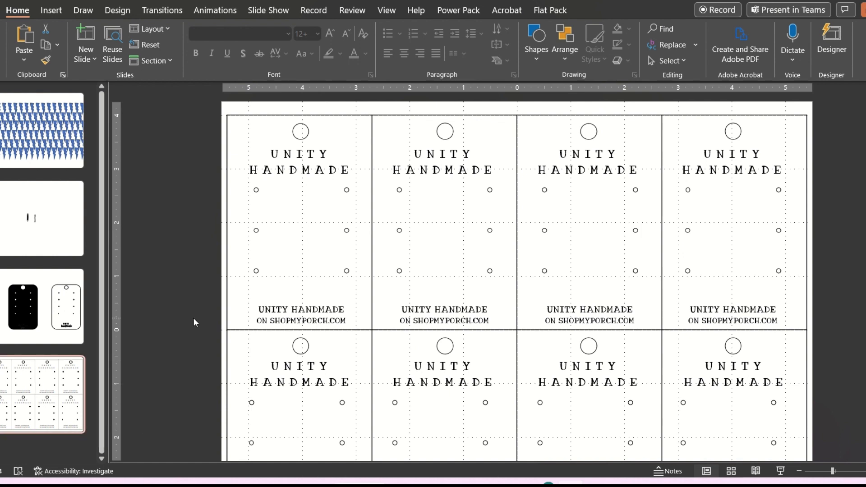
Step: Duplicate the six-hole card slide and delete the middle and lowest pairs of small holes from all four top-row cards
{"action": "key", "text": "ctrl+d"}
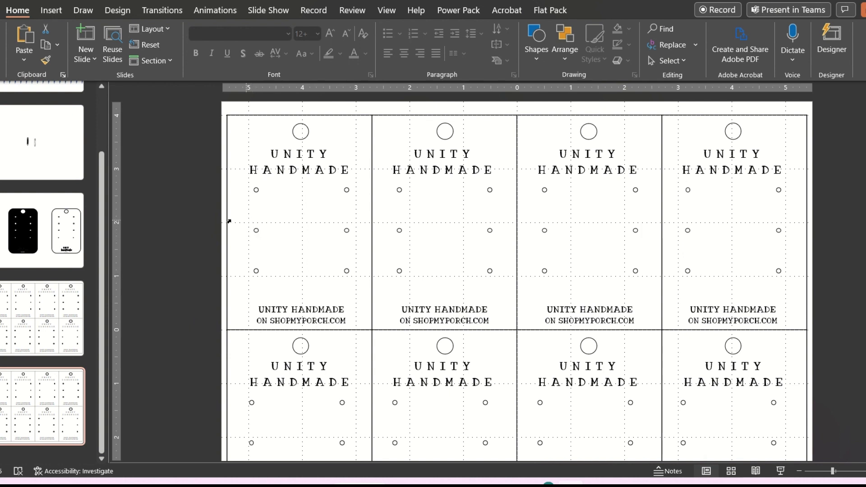
{"action": "left_click_drag", "start_coordinate": [197, 203], "coordinate": [368, 289]}
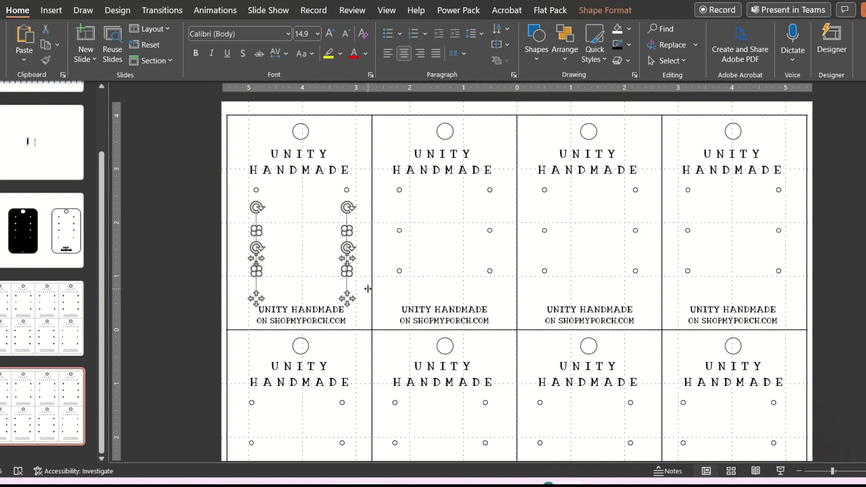
{"action": "key", "text": "Delete"}
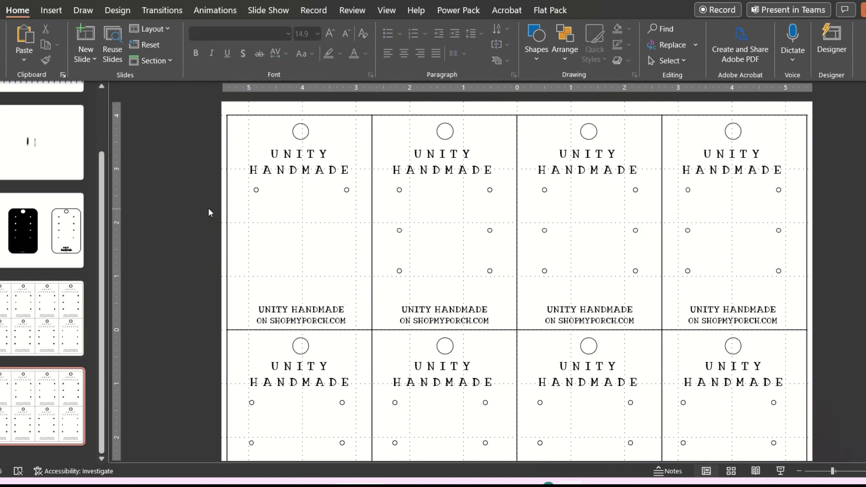
{"action": "left_click_drag", "start_coordinate": [203, 198], "coordinate": [835, 296]}
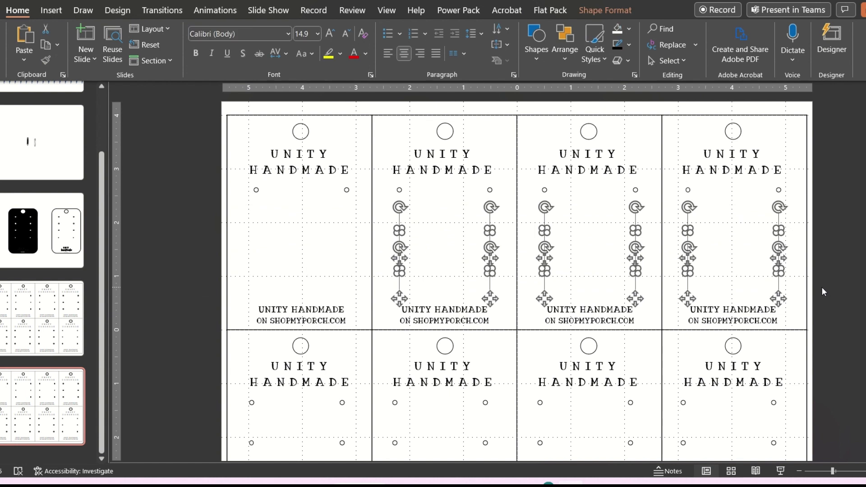
{"action": "key", "text": "Delete"}
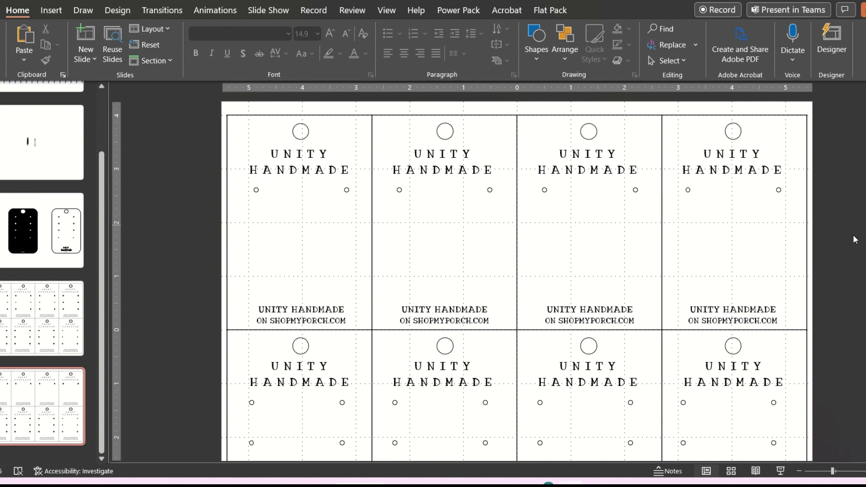
Step: Delete the middle and lowest pairs of small holes from the four bottom-row cards, leaving one pair per card
{"action": "scroll", "coordinate": [845, 236], "scroll_direction": "down", "scroll_amount": 1}
{"action": "scroll", "coordinate": [846, 233], "scroll_direction": "down", "scroll_amount": 4}
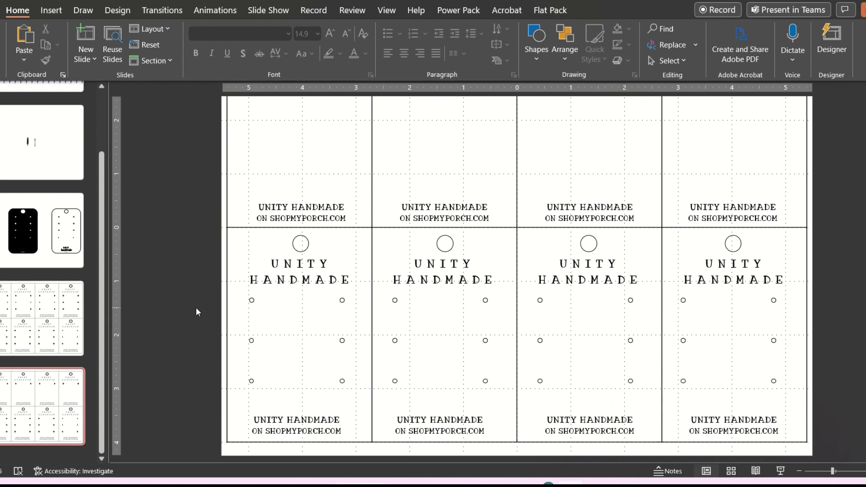
{"action": "left_click_drag", "start_coordinate": [199, 309], "coordinate": [847, 416]}
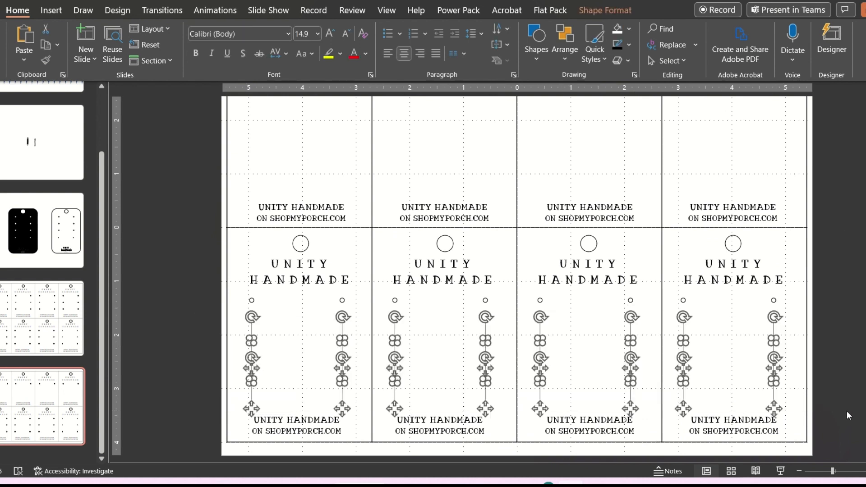
{"action": "key", "text": "Delete"}
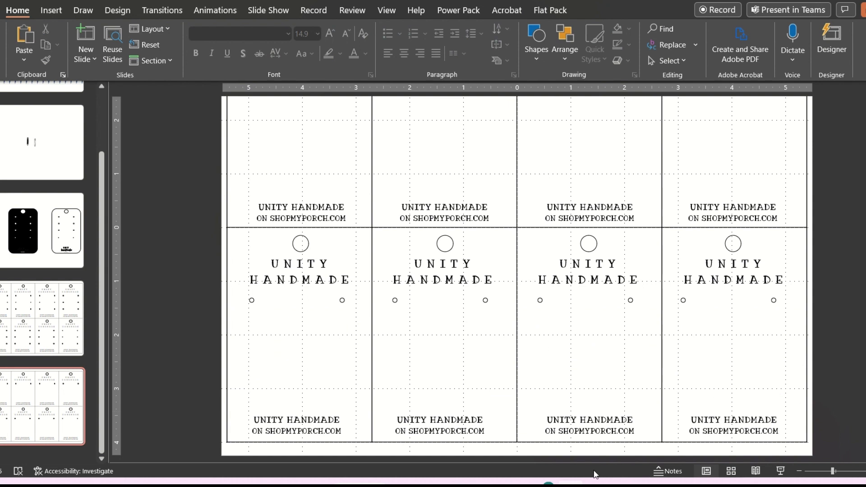
Step: Duplicate the six-hole slide again and delete the lowest pair of small holes from each top-row card
{"action": "left_click", "coordinate": [39, 312]}
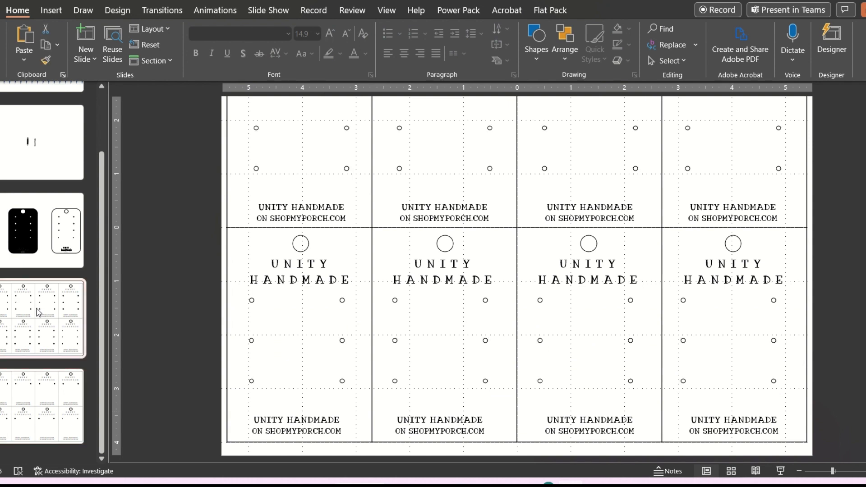
{"action": "key", "text": "Down"}
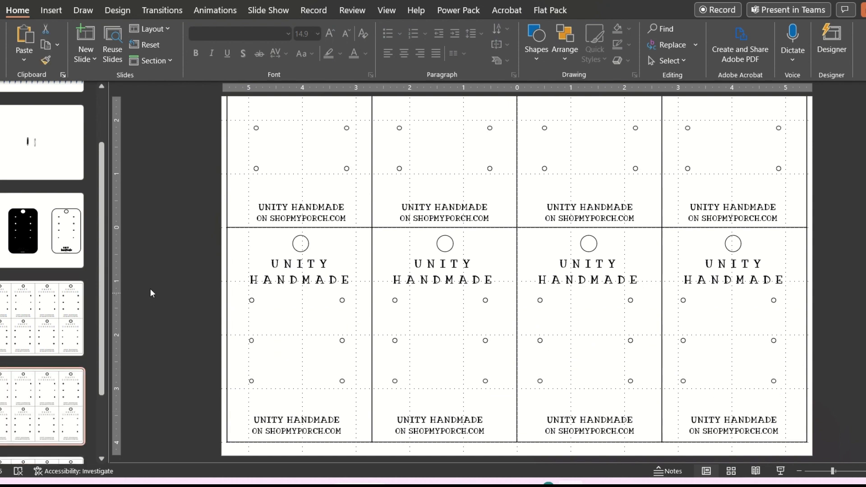
{"action": "scroll", "coordinate": [199, 275], "scroll_direction": "up", "scroll_amount": 3}
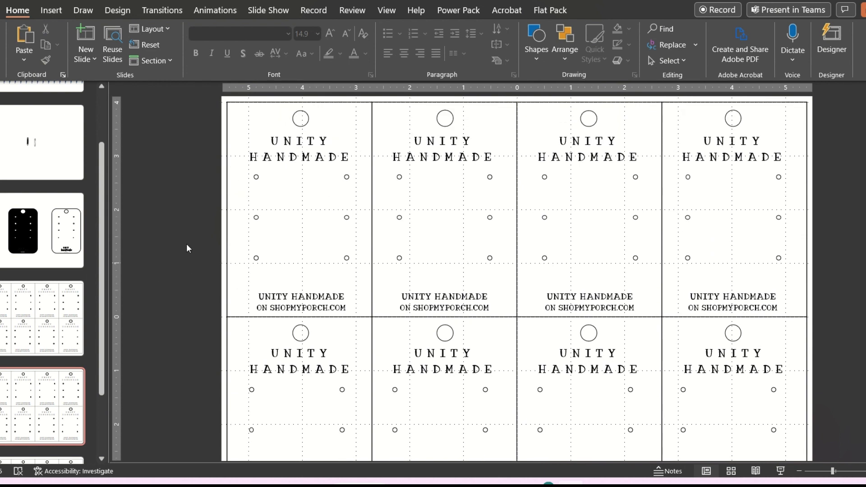
{"action": "left_click_drag", "start_coordinate": [197, 224], "coordinate": [844, 274]}
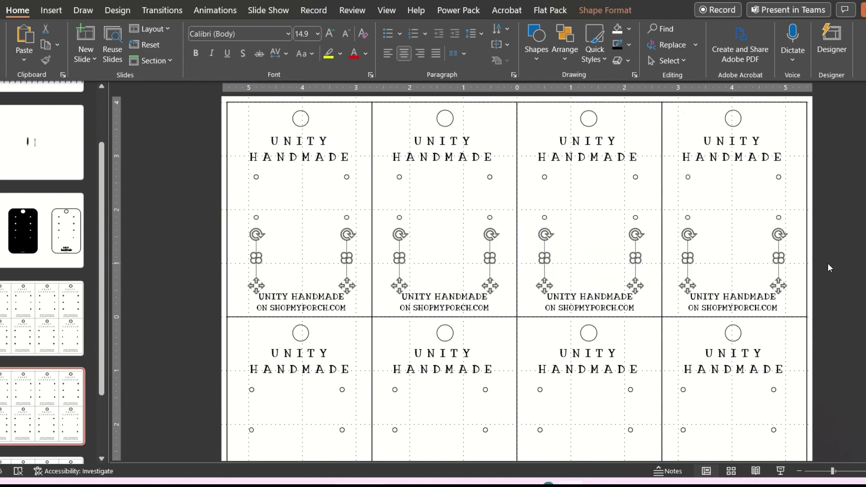
{"action": "key", "text": "Delete"}
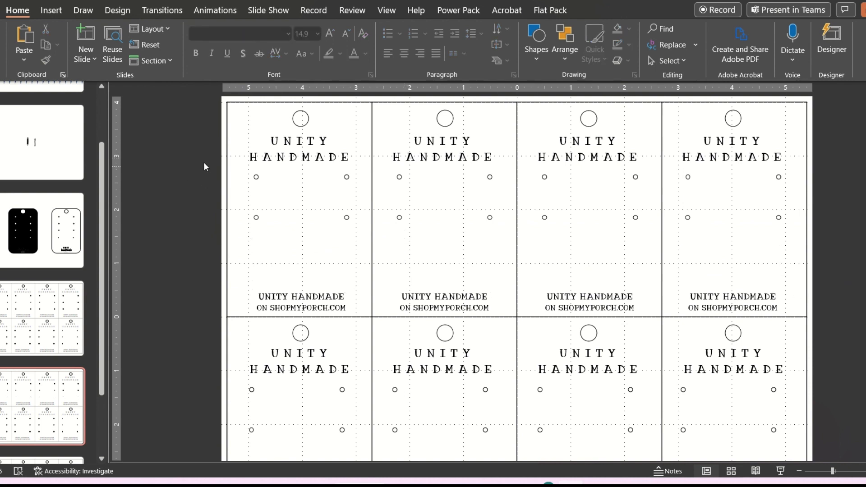
Step: Move the remaining four small holes on each top-row card down together, away from the heading
{"action": "left_click_drag", "start_coordinate": [197, 157], "coordinate": [835, 274]}
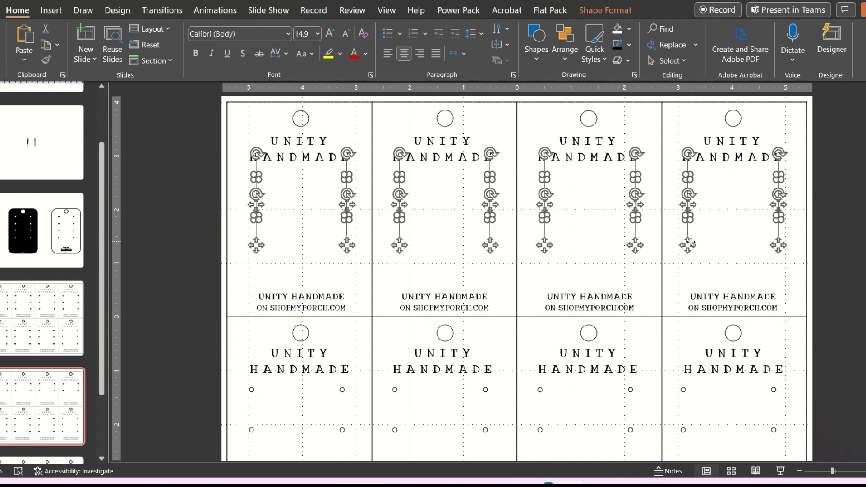
{"action": "key", "text": "Escape"}
{"action": "left_click_drag", "start_coordinate": [689, 245], "coordinate": [691, 264]}
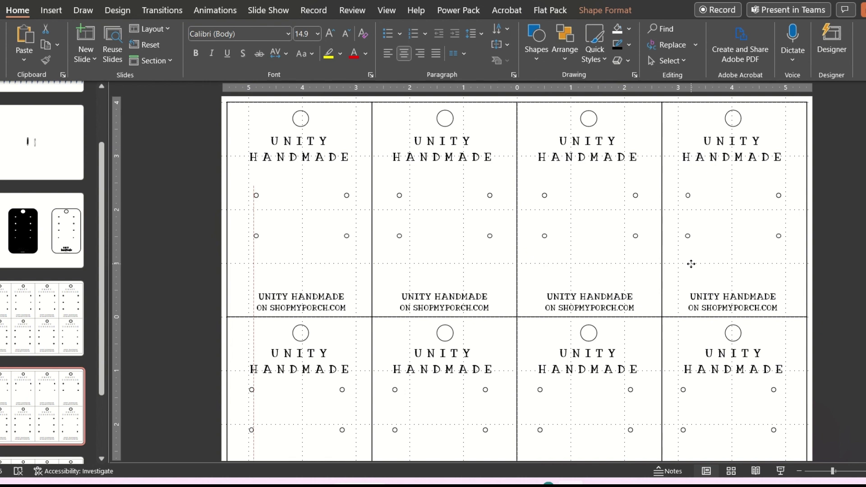
{"action": "left_click_drag", "start_coordinate": [691, 264], "coordinate": [691, 265]}
{"action": "left_click", "coordinate": [862, 243]}
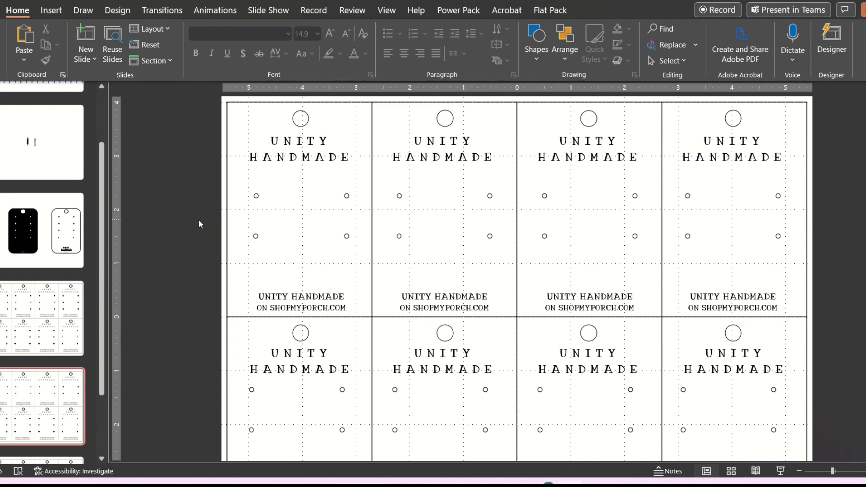
Step: Nudge the lower pair of holes on every top-row card down to widen the gap between the two pairs
{"action": "left_click_drag", "start_coordinate": [199, 219], "coordinate": [865, 274]}
{"action": "key", "text": "Down"}
{"action": "key", "text": "Down"}
{"action": "key", "text": "Down"}
{"action": "key", "text": "Down"}
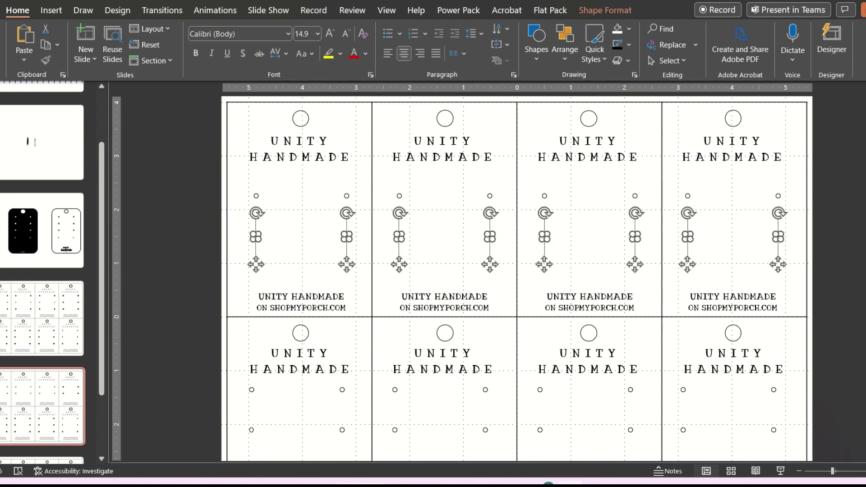
{"action": "key", "text": "Down"}
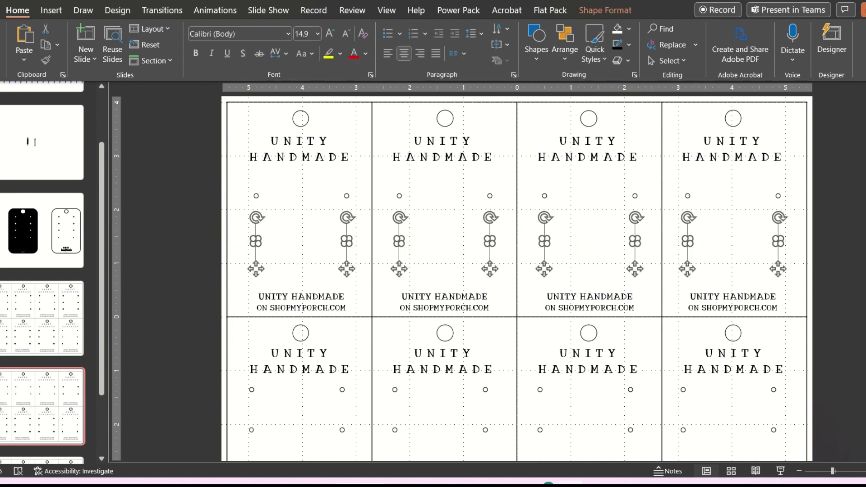
{"action": "key", "text": "Escape"}
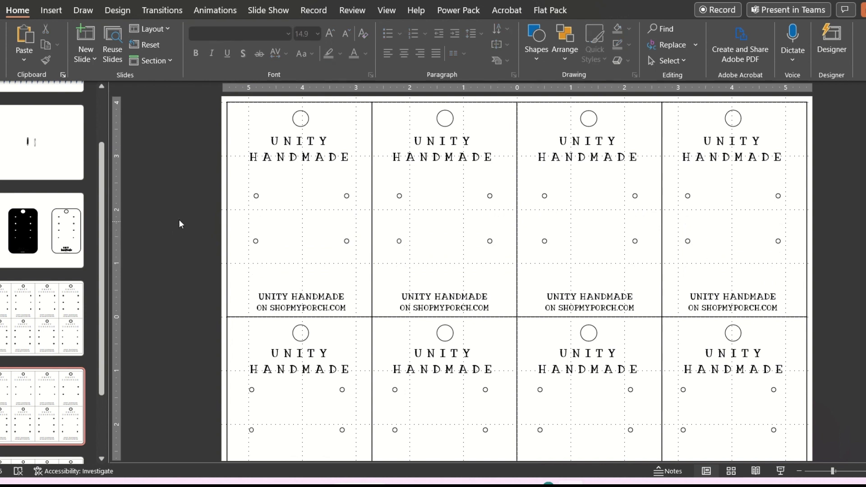
{"action": "left_click_drag", "start_coordinate": [179, 219], "coordinate": [862, 262]}
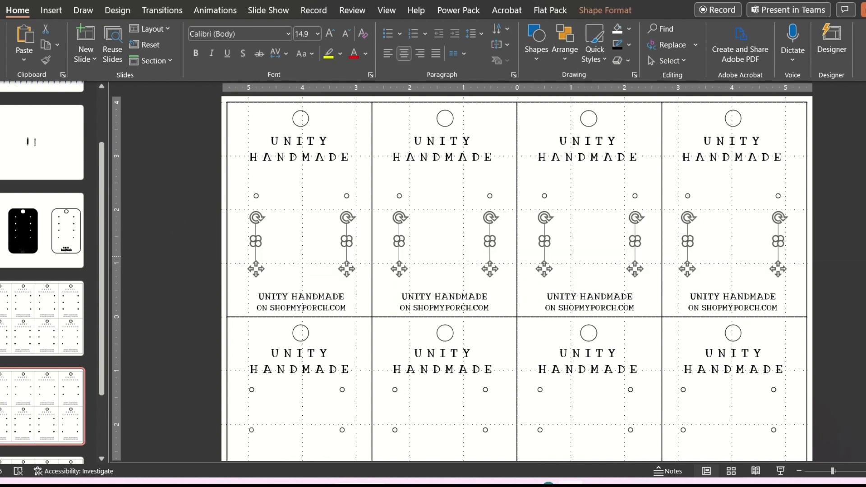
{"action": "key", "text": "Down"}
{"action": "key", "text": "Down"}
{"action": "key", "text": "Down"}
{"action": "key", "text": "Down"}
{"action": "key", "text": "Down"}
{"action": "key", "text": "Down"}
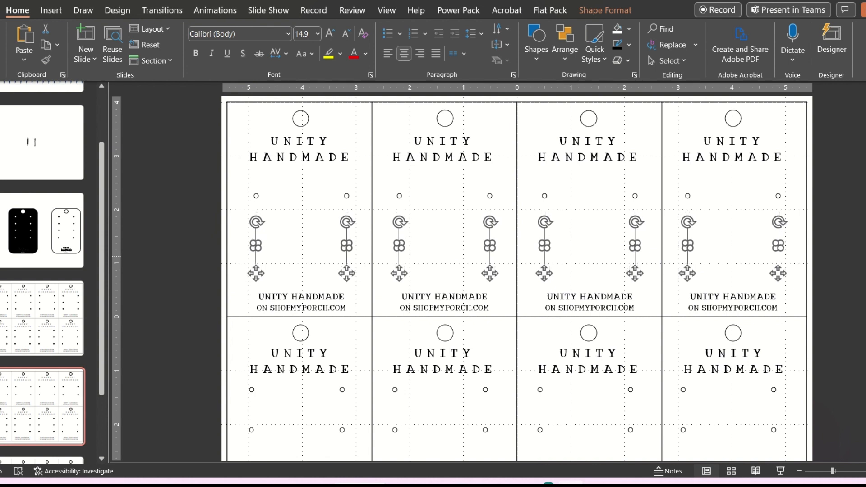
{"action": "key", "text": "Delete"}
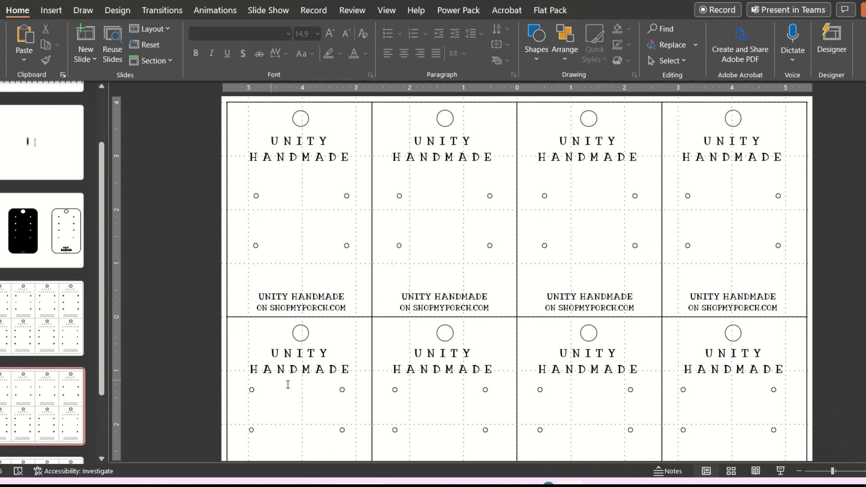
Step: Reduce the bottom-row cards to four holes each and shift those holes down and right to align with the top row
{"action": "key", "text": "ctrl+v"}
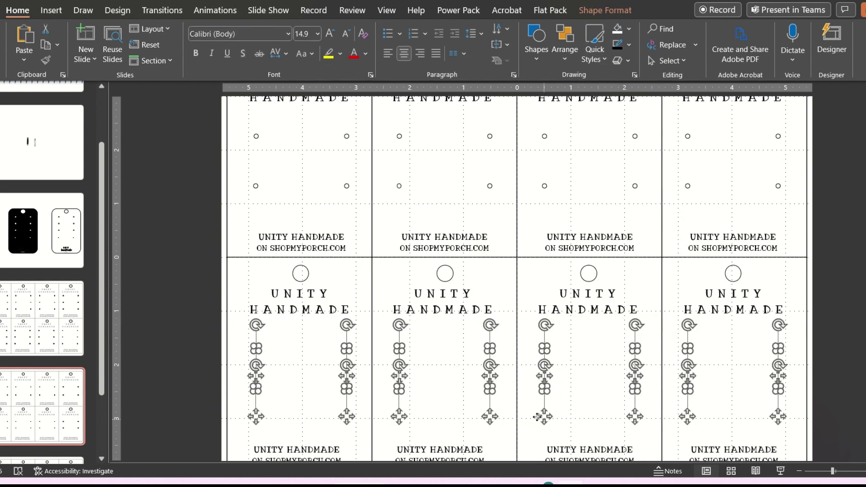
{"action": "key", "text": "Delete"}
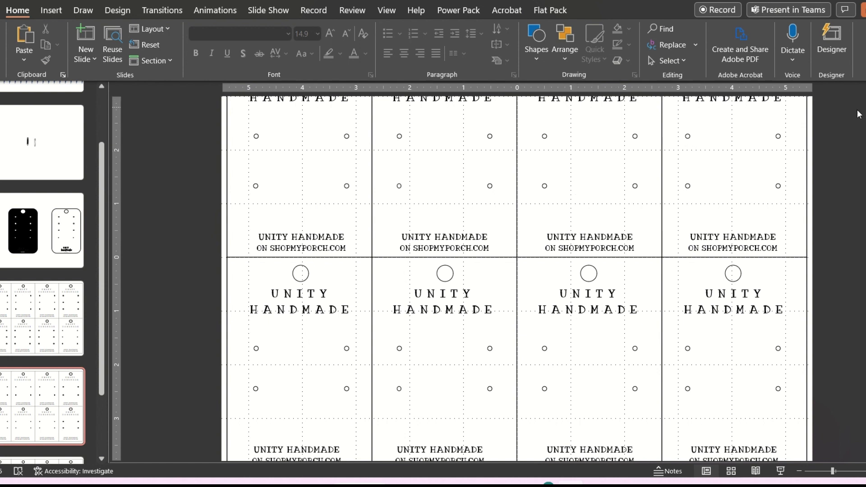
Step: Delete the small holes from every card except the first card of the top row
{"action": "left_click_drag", "start_coordinate": [837, 117], "coordinate": [386, 211]}
{"action": "key", "text": "Delete"}
{"action": "left_click_drag", "start_coordinate": [178, 317], "coordinate": [860, 403]}
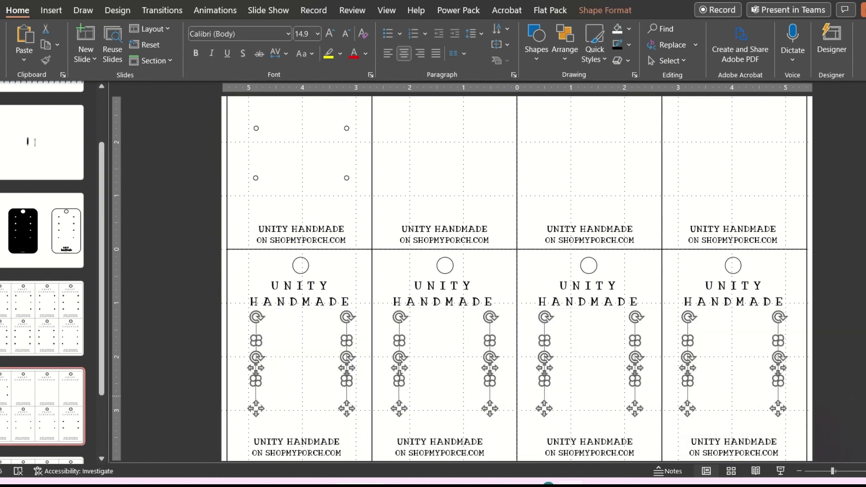
{"action": "key", "text": "Delete"}
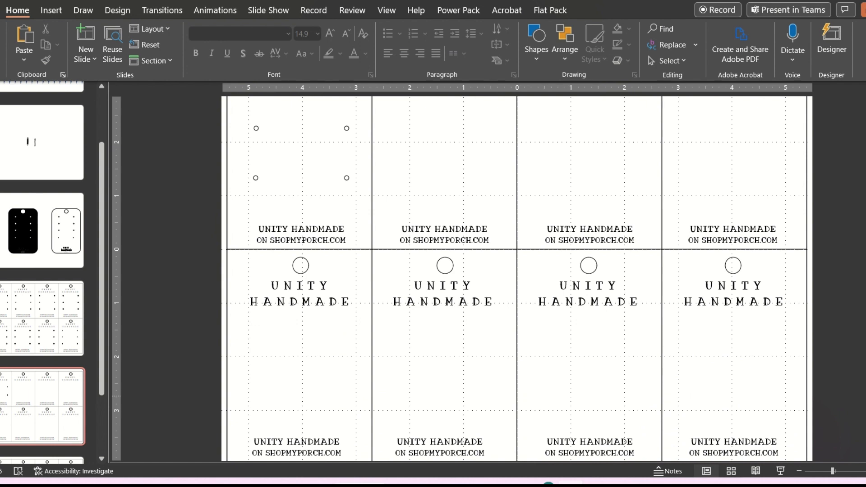
Step: Shift the first card's four small holes slightly left to centre them within the card
{"action": "scroll", "coordinate": [863, 336], "scroll_direction": "up", "scroll_amount": 3}
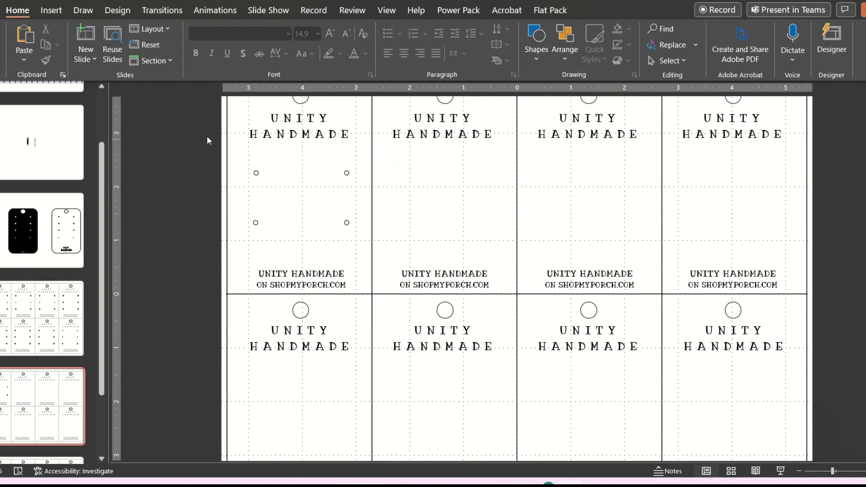
{"action": "left_click_drag", "start_coordinate": [181, 148], "coordinate": [376, 250]}
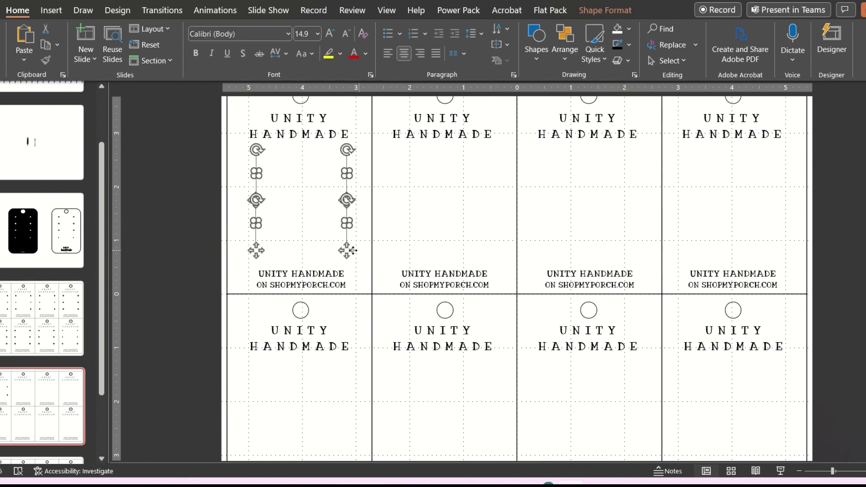
{"action": "left_click", "coordinate": [345, 250]}
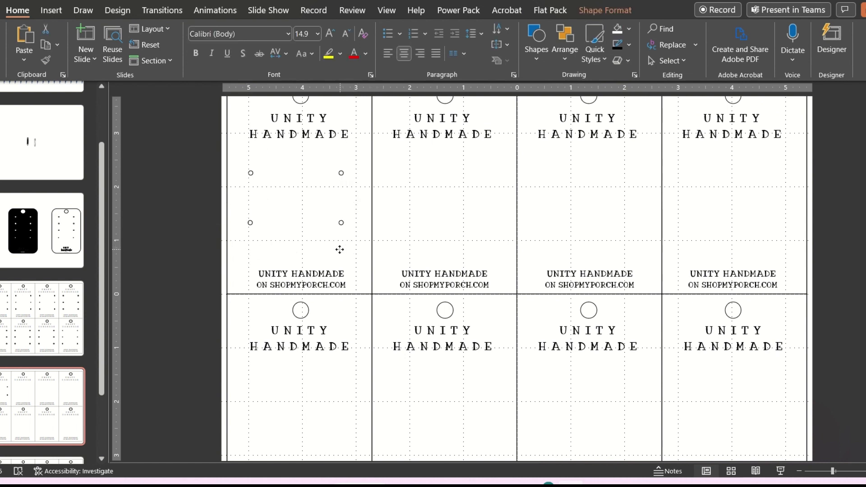
{"action": "left_click_drag", "start_coordinate": [339, 249], "coordinate": [342, 249]}
{"action": "left_click", "coordinate": [188, 235]}
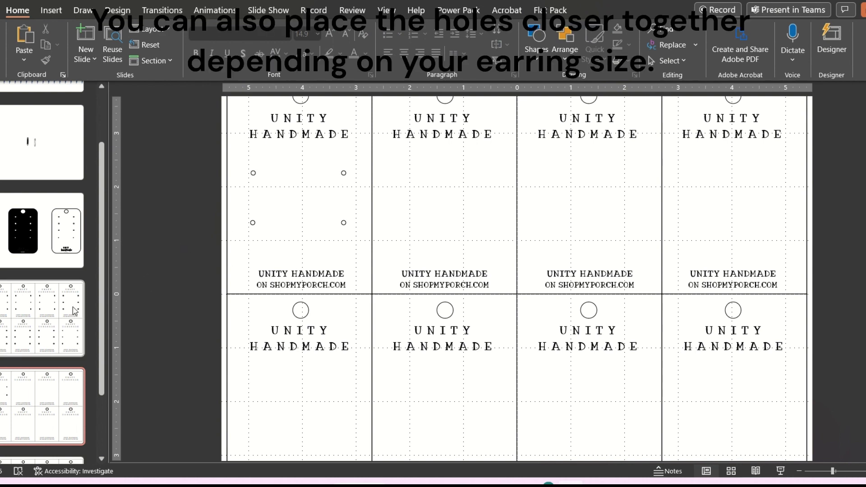
Step: On the six-hole slide, delete the small holes from every card except the first card of the top row
{"action": "left_click", "coordinate": [58, 317]}
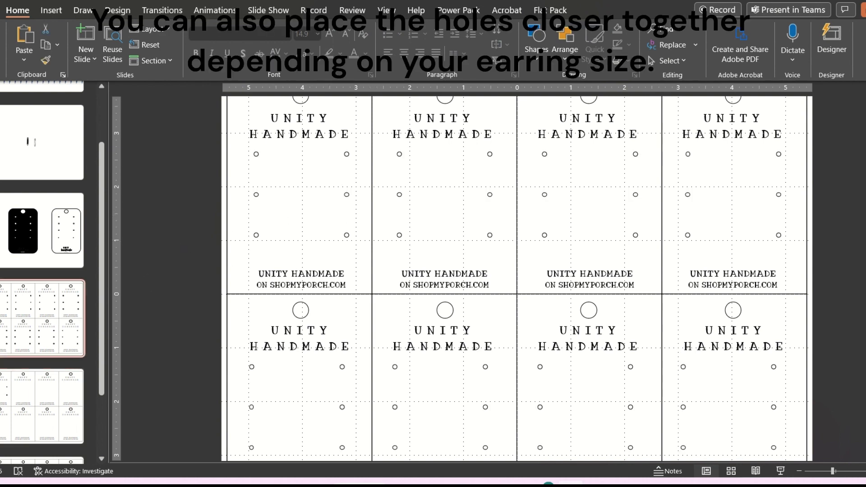
{"action": "left_click_drag", "start_coordinate": [826, 254], "coordinate": [358, 149]}
{"action": "left_click_drag", "start_coordinate": [358, 149], "coordinate": [358, 143]}
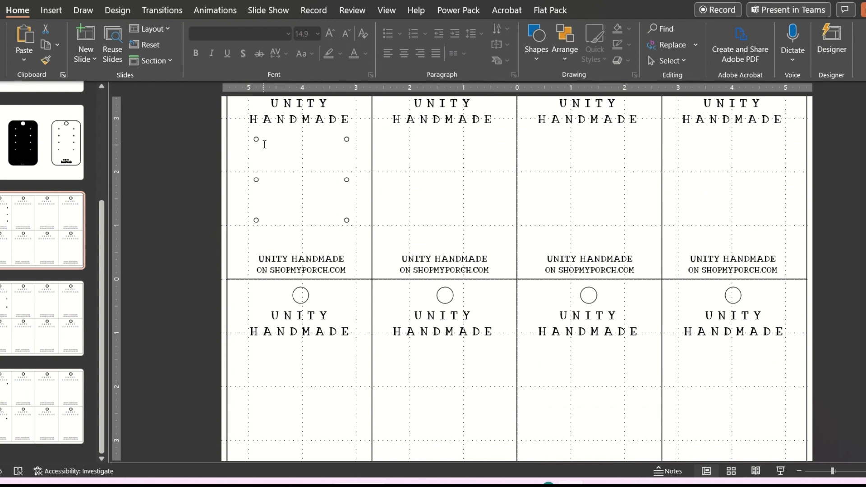
Step: Nudge the first card's six small holes down slightly, away from the heading
{"action": "left_click_drag", "start_coordinate": [196, 117], "coordinate": [370, 251]}
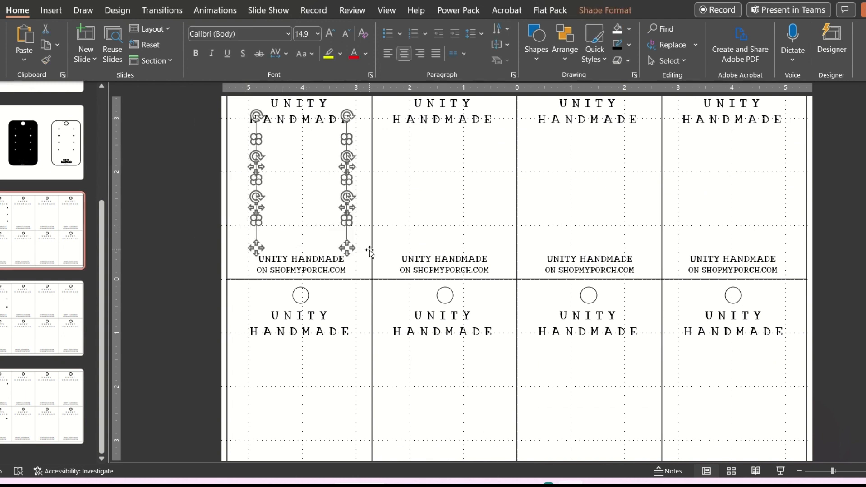
{"action": "key", "text": "Down"}
{"action": "key", "text": "Down"}
{"action": "key", "text": "Down"}
{"action": "key", "text": "Down"}
{"action": "key", "text": "Down"}
{"action": "key", "text": "Down"}
{"action": "key", "text": "Down"}
{"action": "key", "text": "Down"}
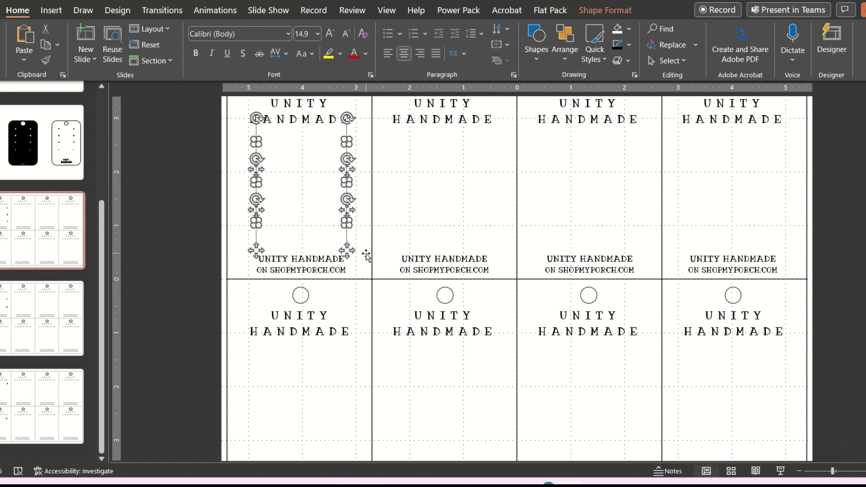
Step: On the two-hole slide, delete the pair of small holes from the first card of the lower row
{"action": "left_click", "coordinate": [53, 314]}
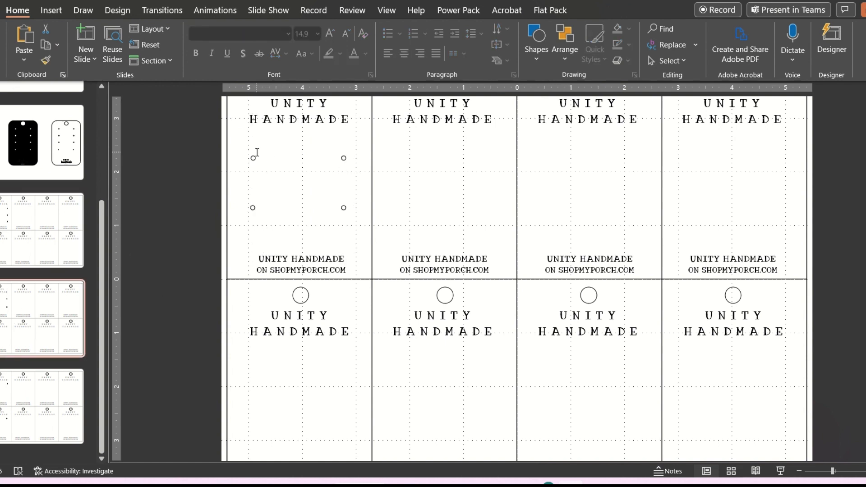
{"action": "left_click", "coordinate": [77, 383]}
{"action": "left_click_drag", "start_coordinate": [172, 329], "coordinate": [404, 409]}
{"action": "key", "text": "Delete"}
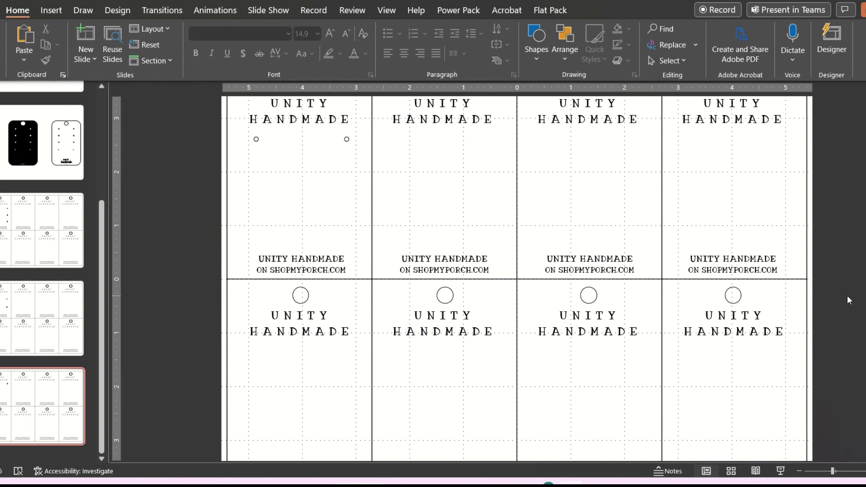
Step: Compare the small hole placement on the first card across the six-, four- and two-hole slides
{"action": "scroll", "coordinate": [832, 303], "scroll_direction": "up", "scroll_amount": 3}
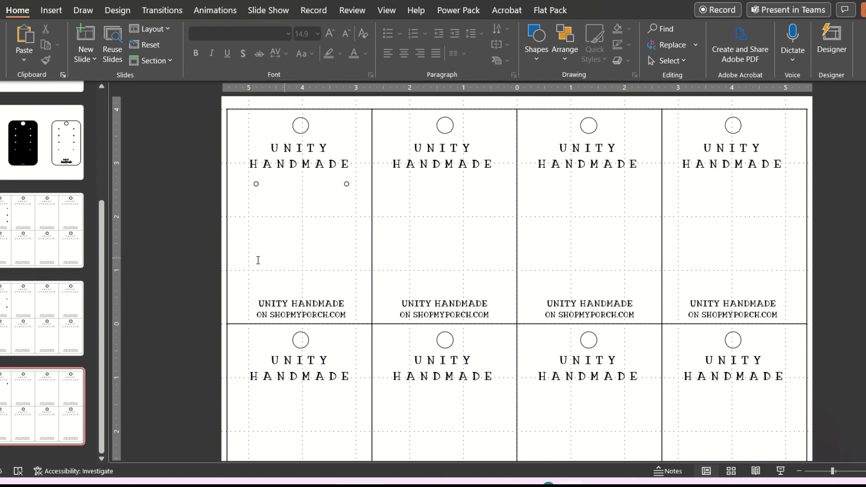
{"action": "left_click", "coordinate": [24, 240]}
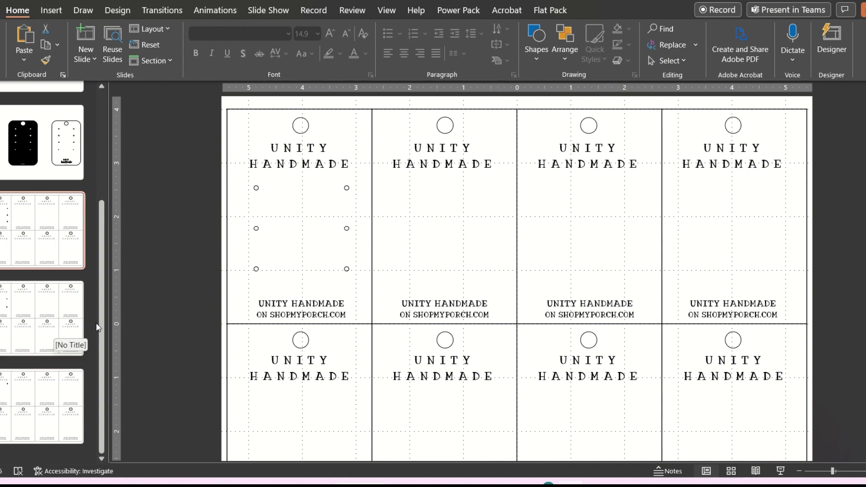
{"action": "left_click", "coordinate": [71, 317]}
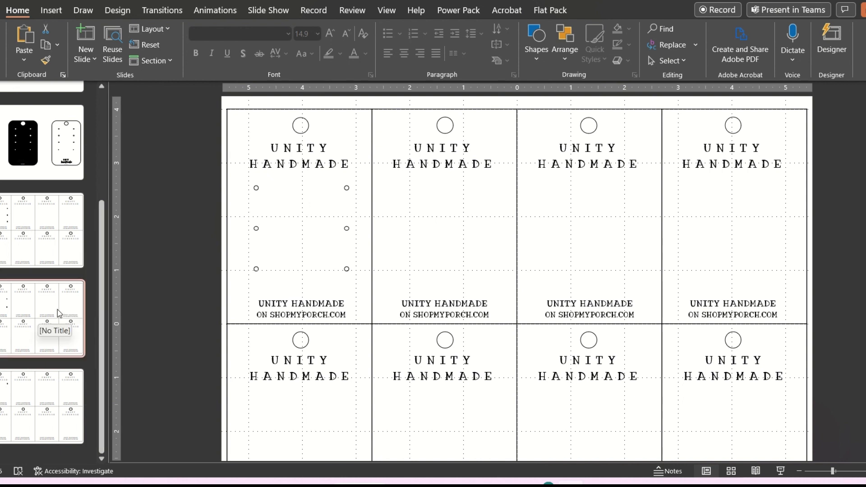
{"action": "left_click", "coordinate": [57, 411]}
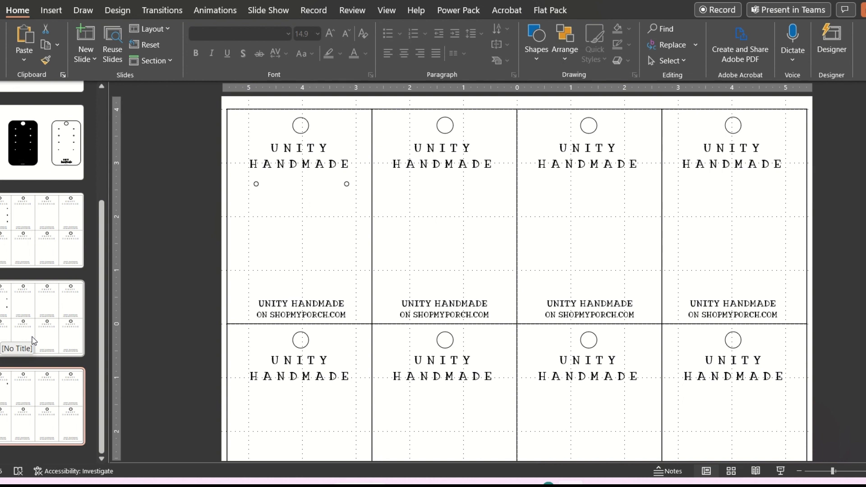
{"action": "left_click", "coordinate": [47, 324]}
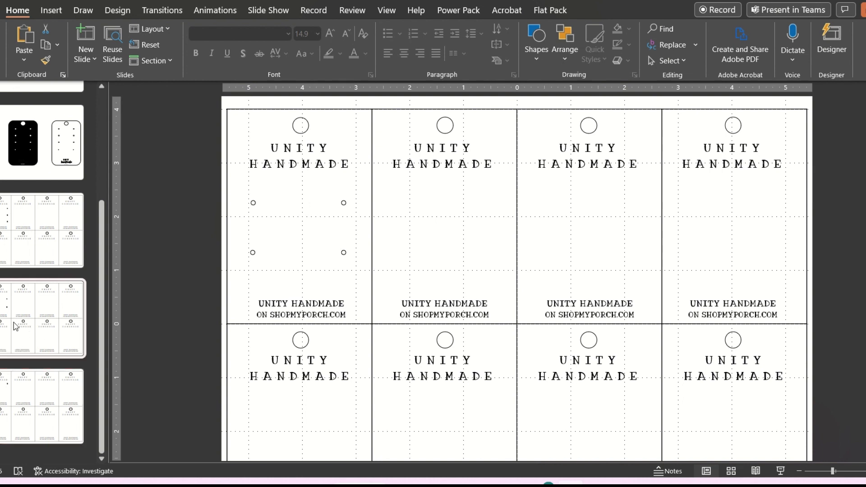
{"action": "left_click", "coordinate": [49, 251]}
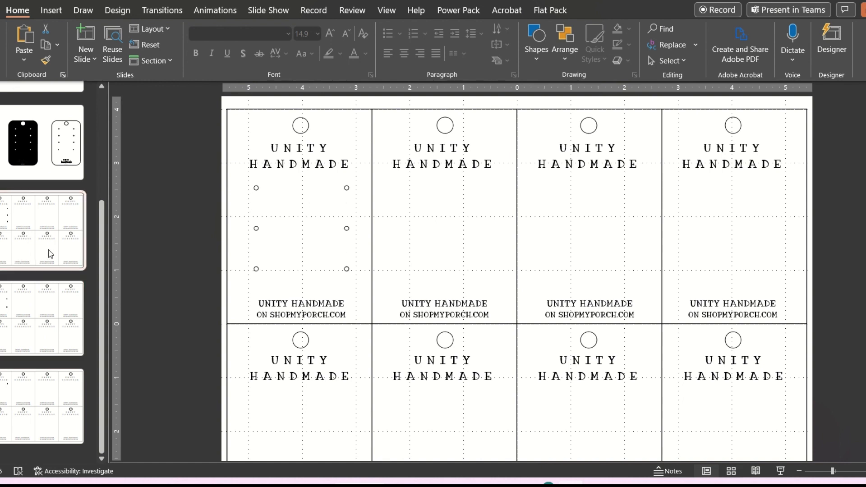
{"action": "left_click", "coordinate": [38, 324]}
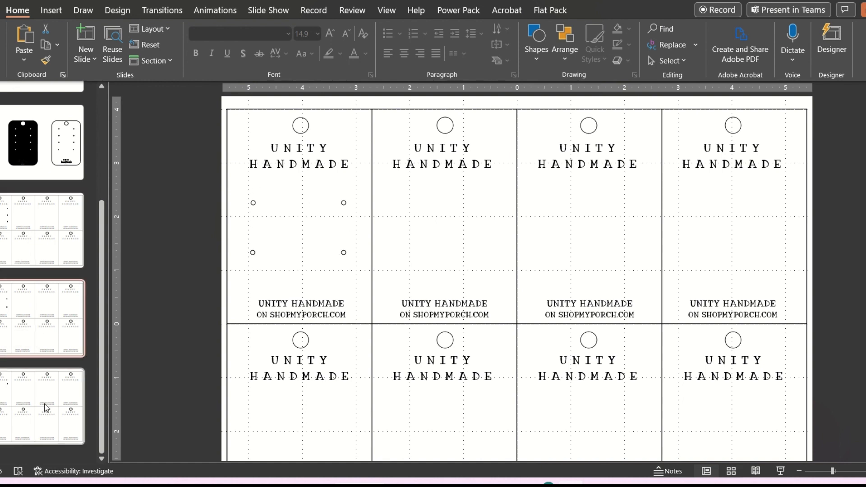